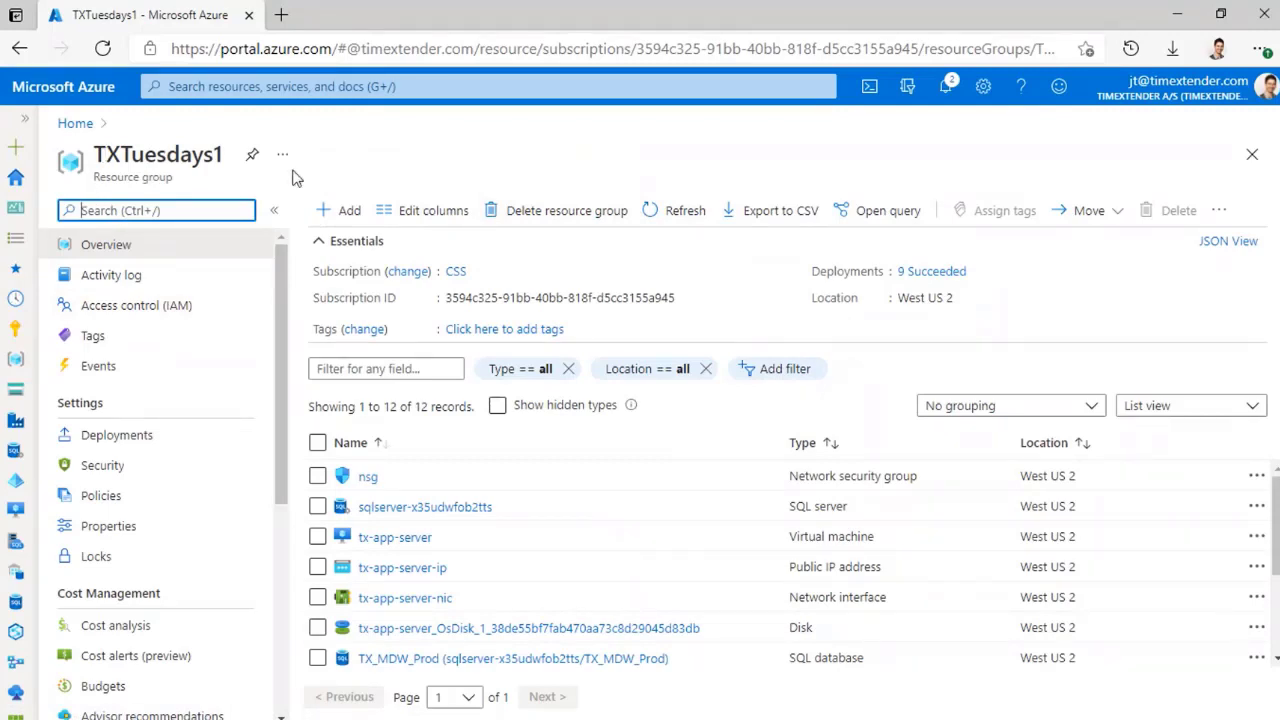
- Add a resource to the TXTuesdays1 resource group by finding the Analysis Services offer in the marketplace
scroll(560, 515, "down", 1)
scroll(560, 515, "down", 4)
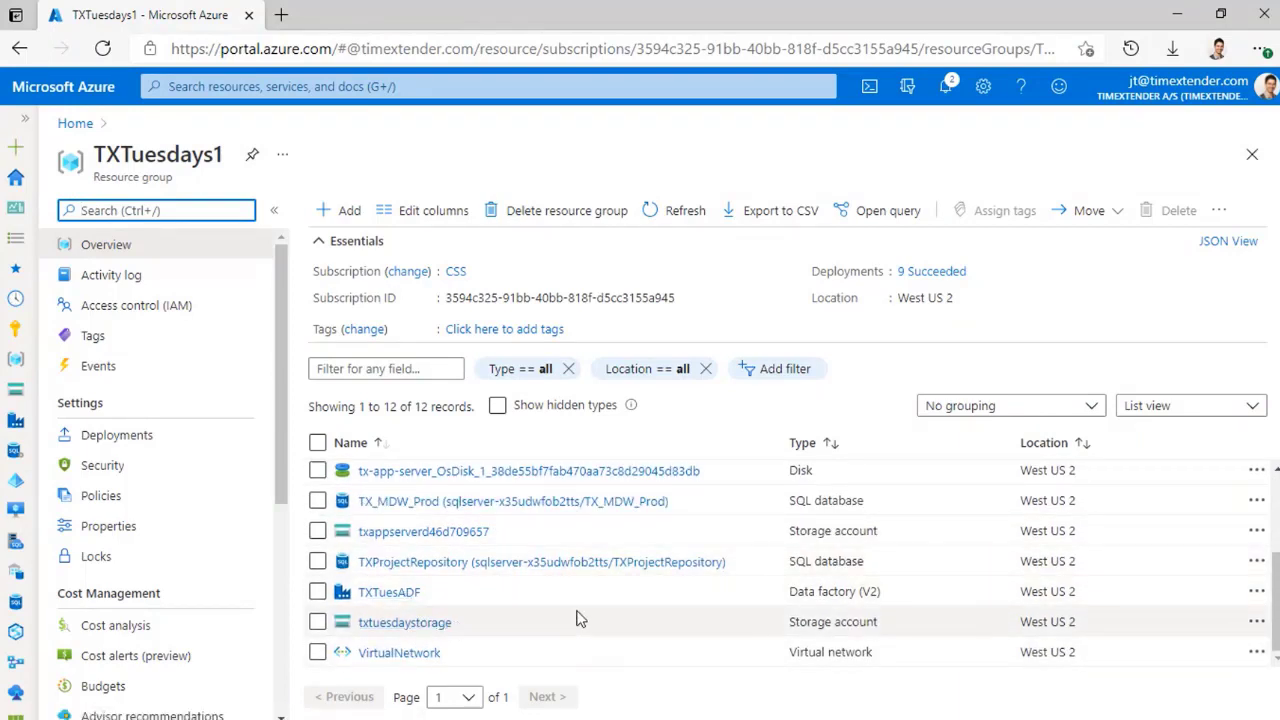
scroll(578, 618, "up", 5)
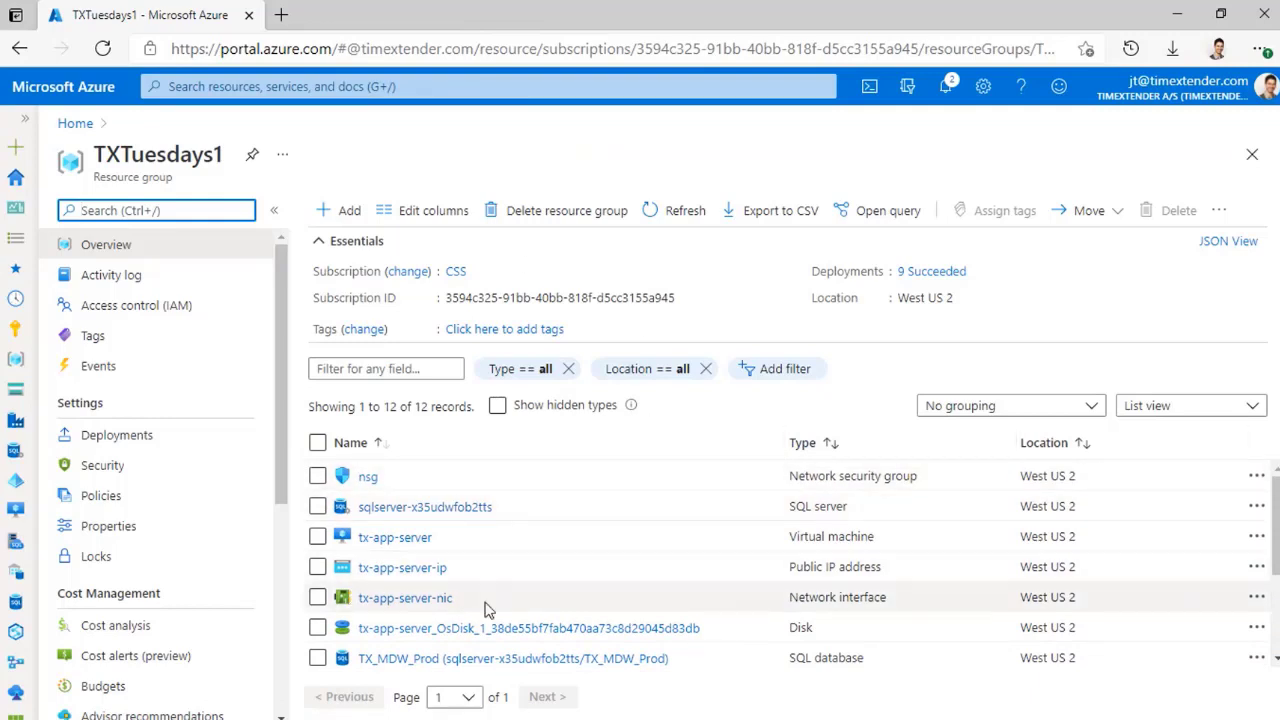
left_click(343, 212)
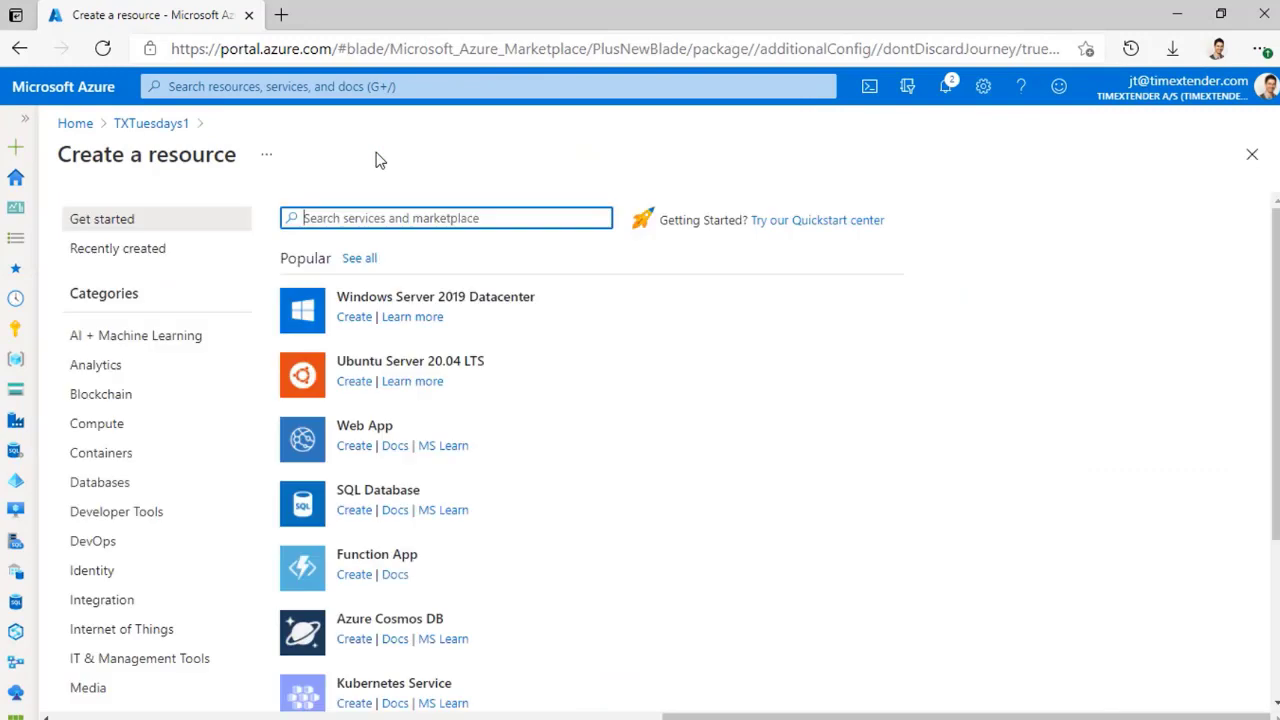
type("Analys")
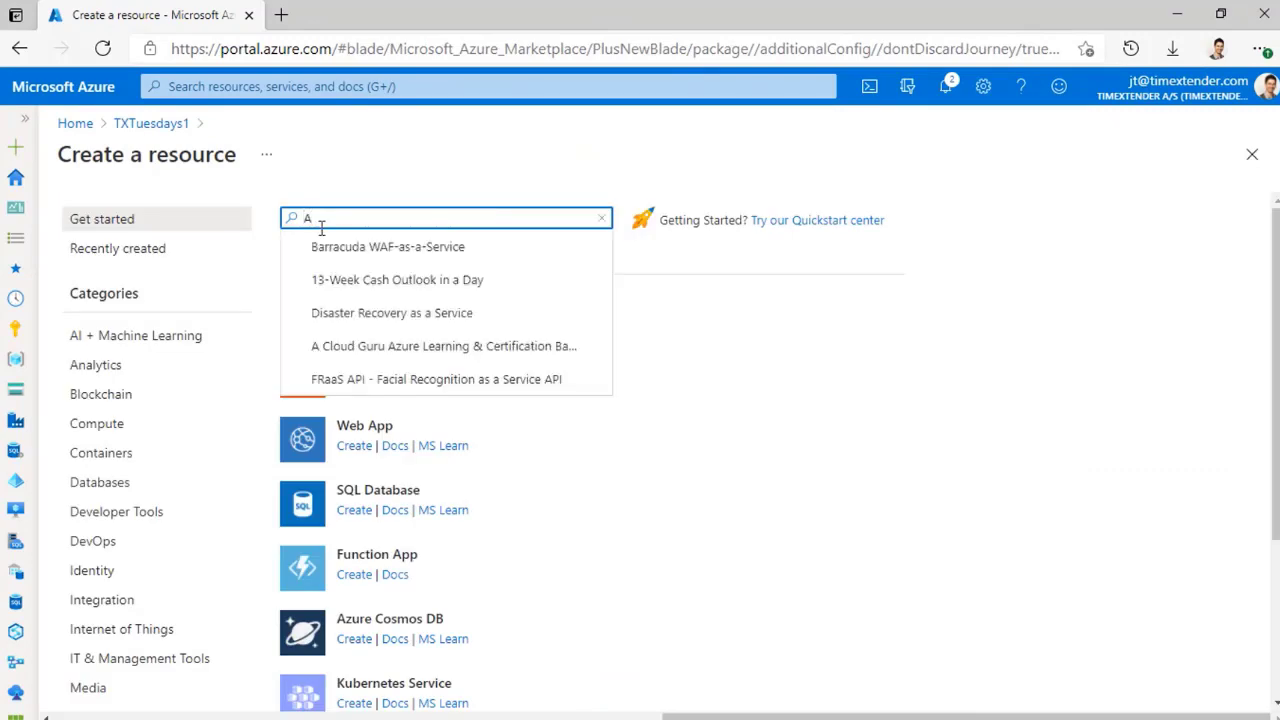
type("is Services")
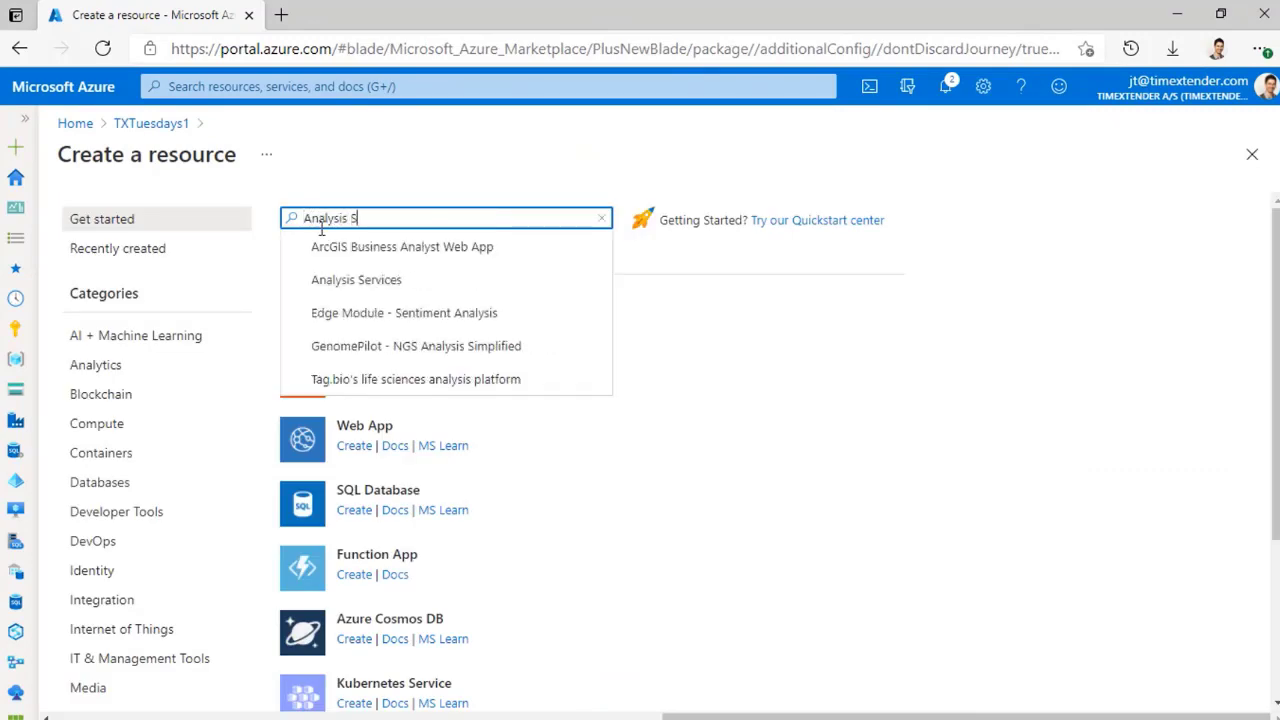
left_click(386, 247)
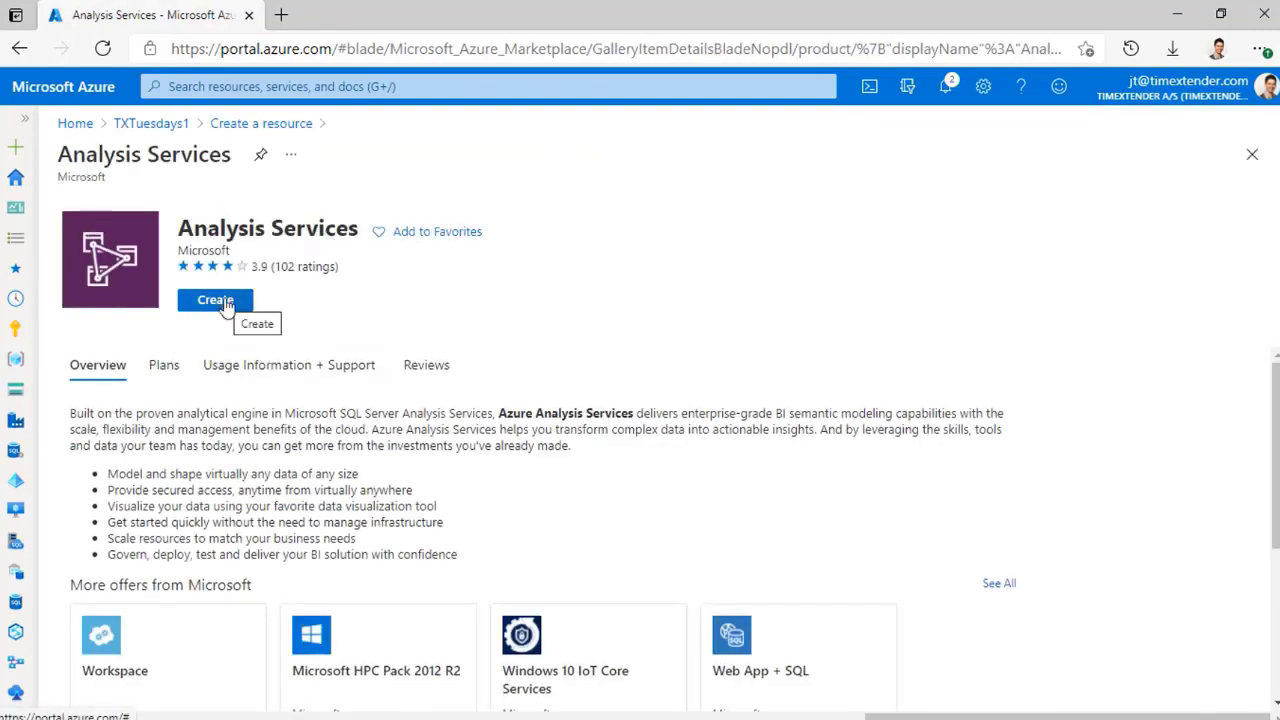
- Start creating the Analysis Services resource and set its server name to txtuesdays
left_click(225, 302)
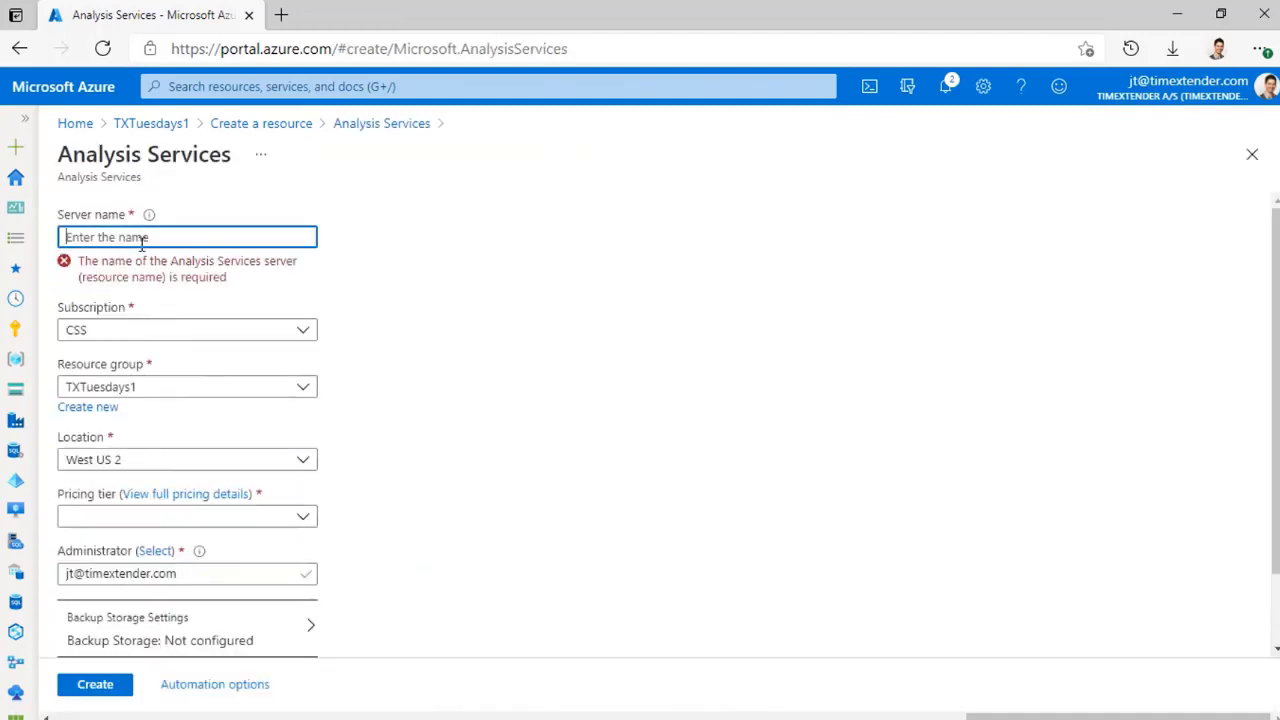
type("txtue")
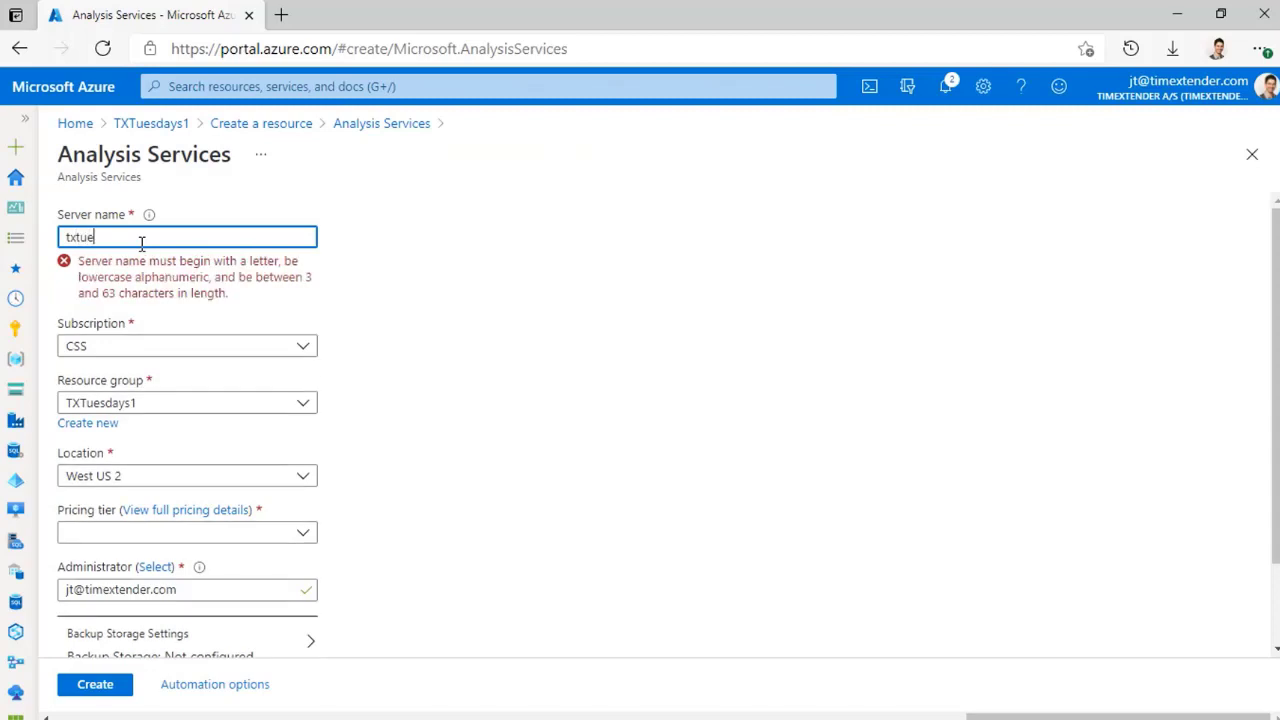
type("sdays")
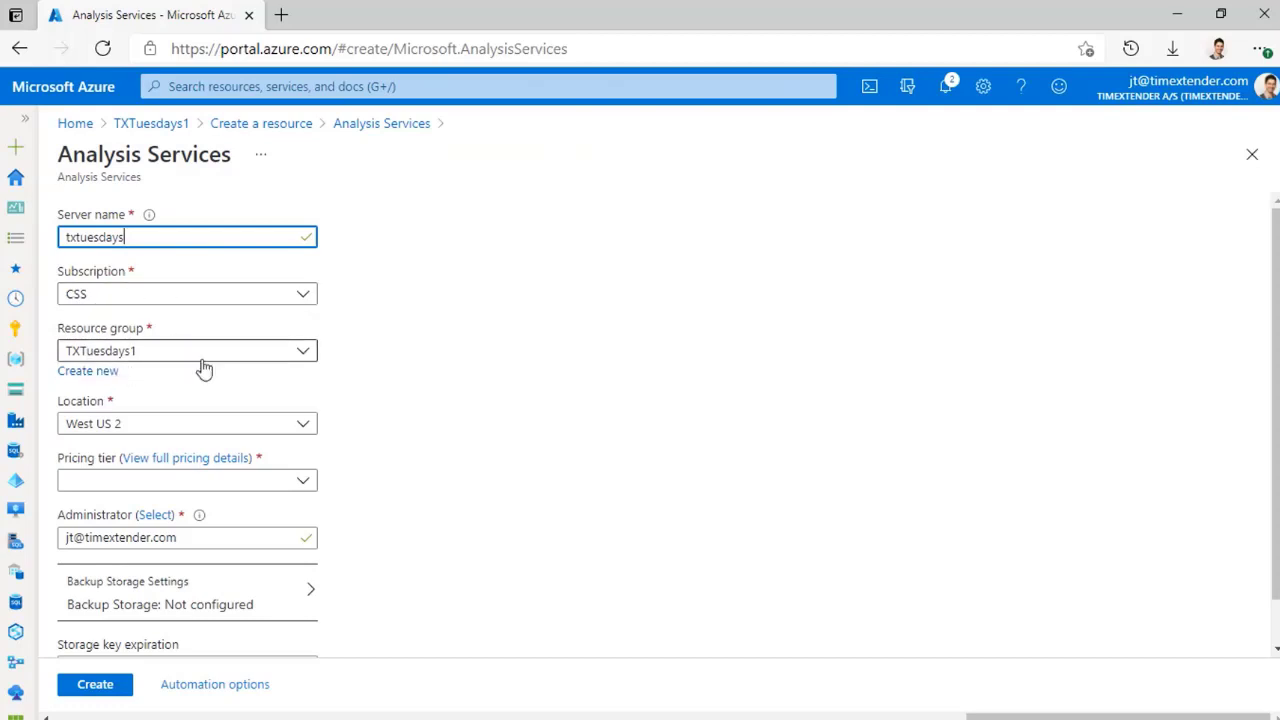
- Compare the available pricing tiers and set the server's pricing tier to D1 Developer (20 Query Processing Units)
scroll(560, 366, "down", 1)
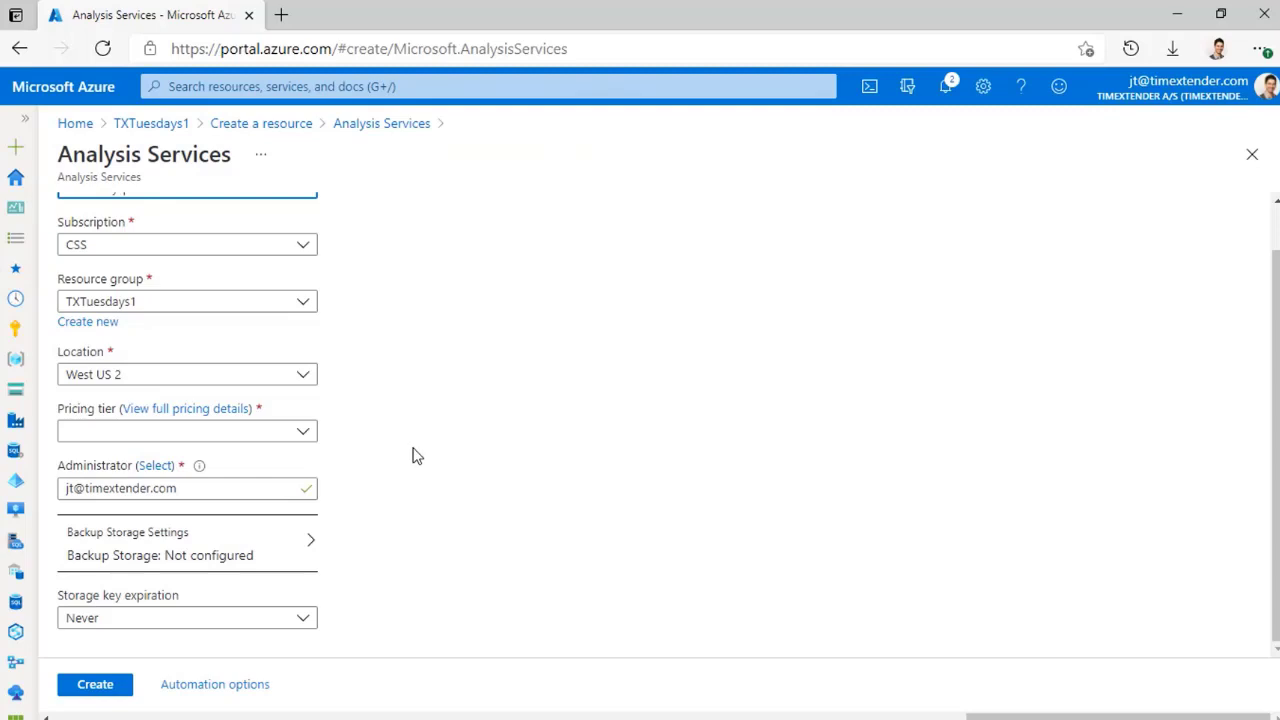
left_click(303, 433)
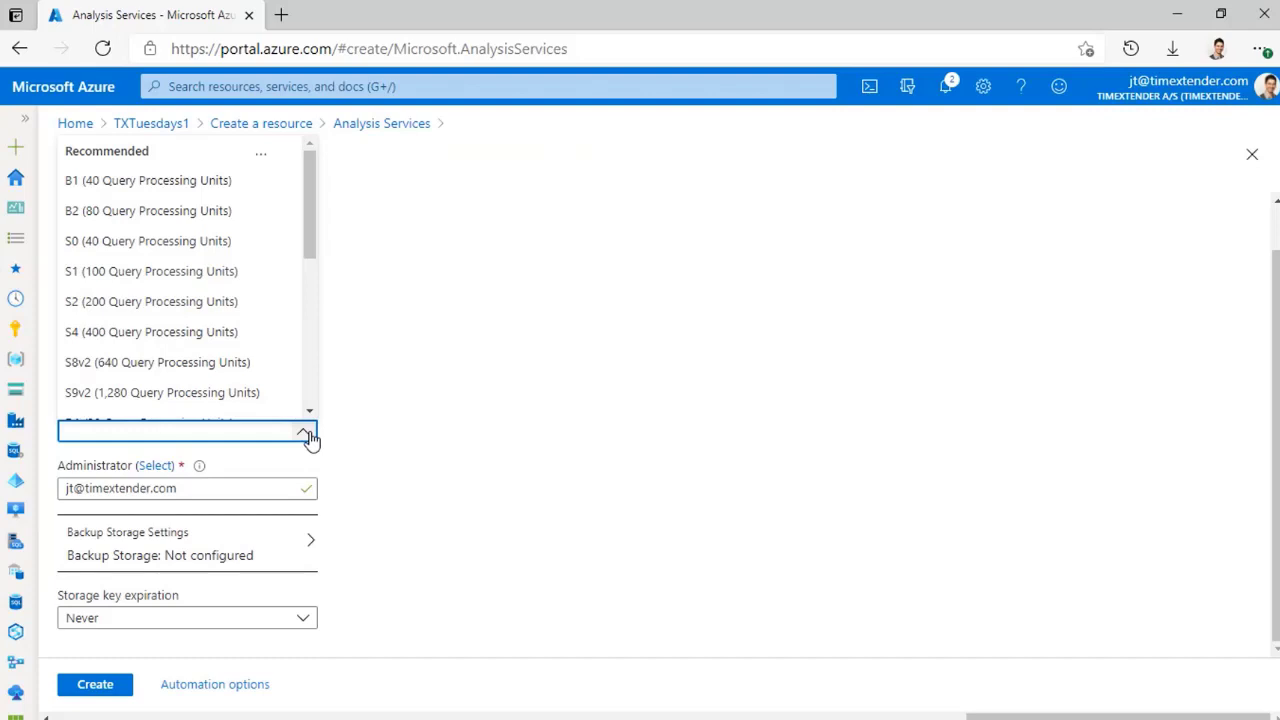
mouse_move(310, 202)
left_mouse_down()
mouse_move(317, 263)
mouse_move(300, 358)
mouse_move(335, 207)
mouse_move(325, 219)
left_mouse_up()
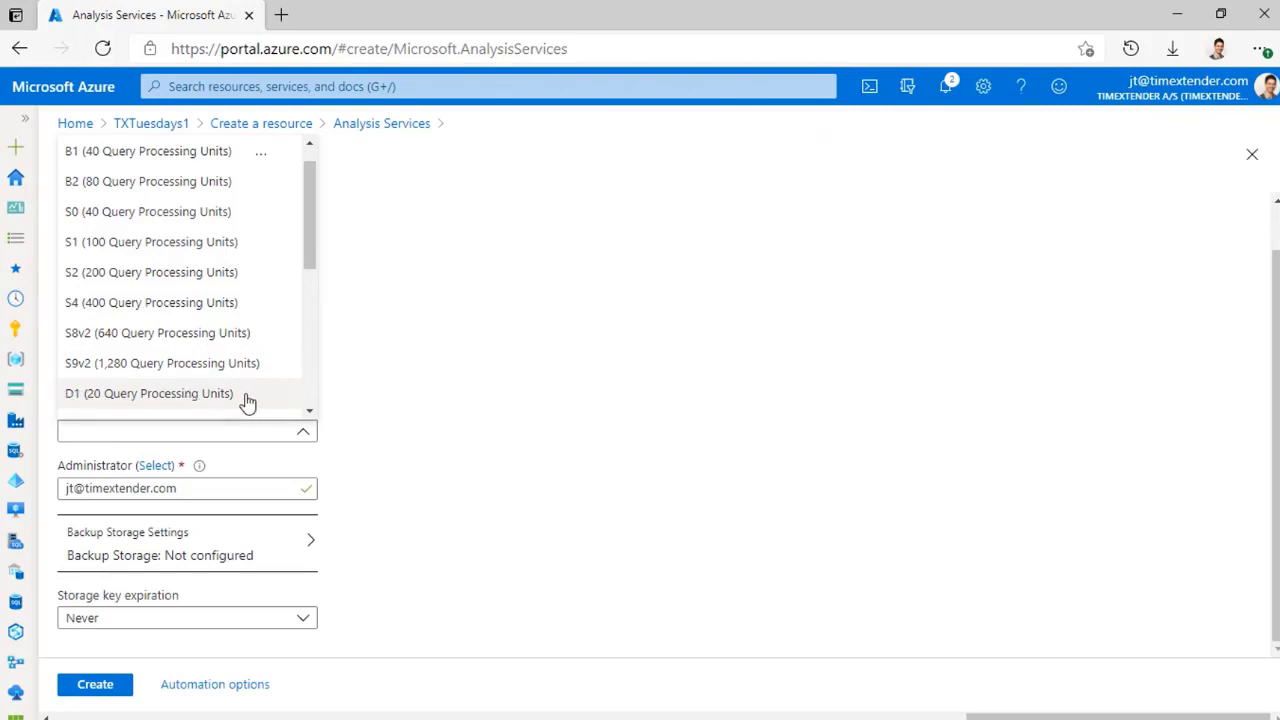
left_click(437, 386)
left_click(192, 412)
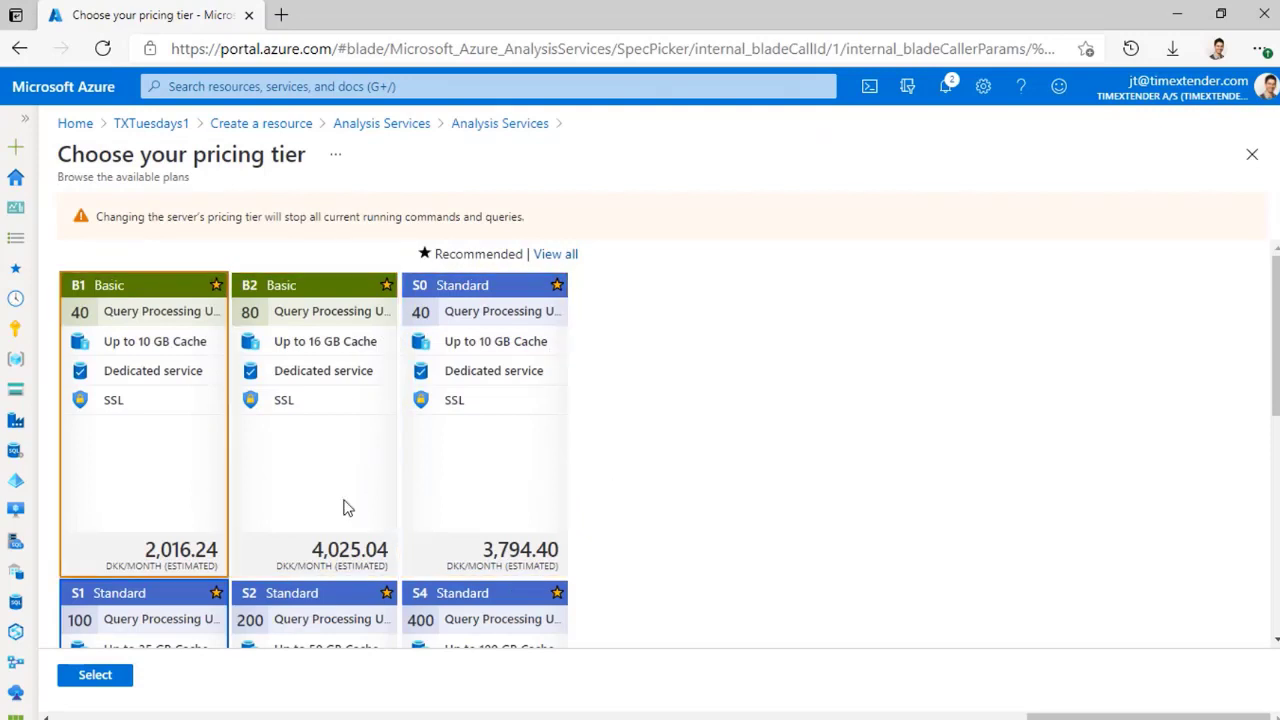
left_click(343, 563)
left_click(518, 563)
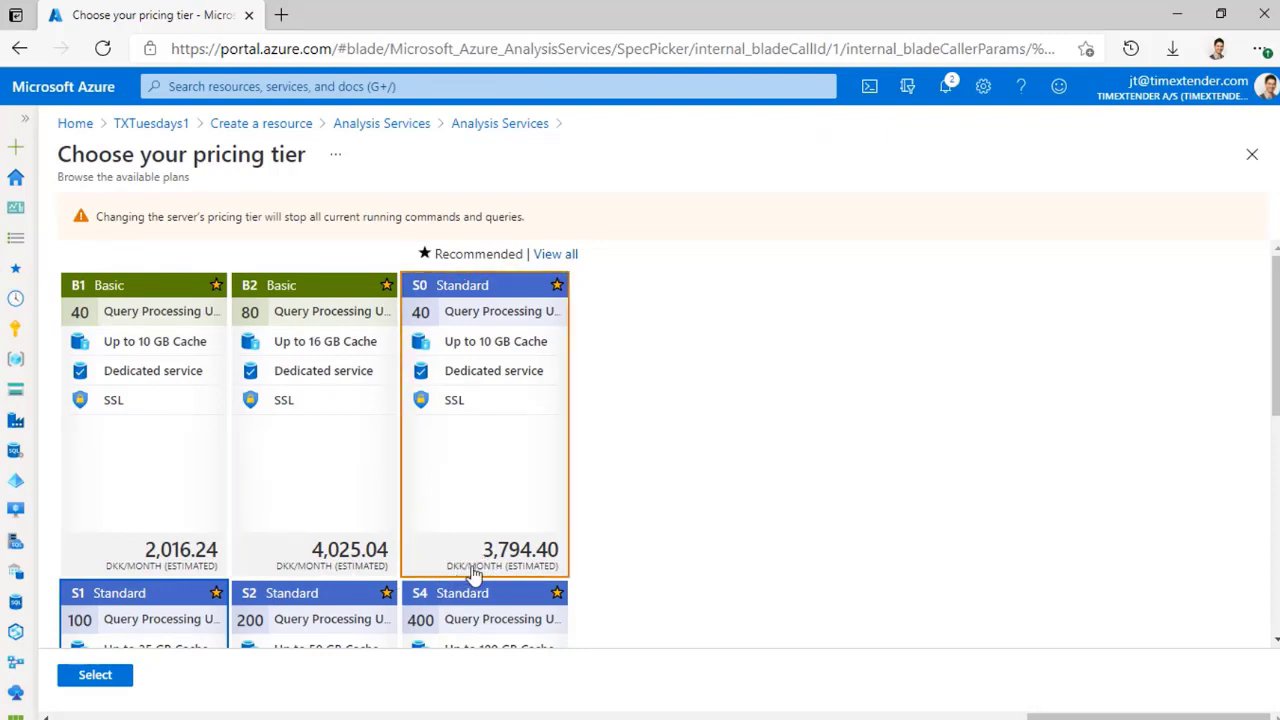
scroll(615, 543, "down", 3)
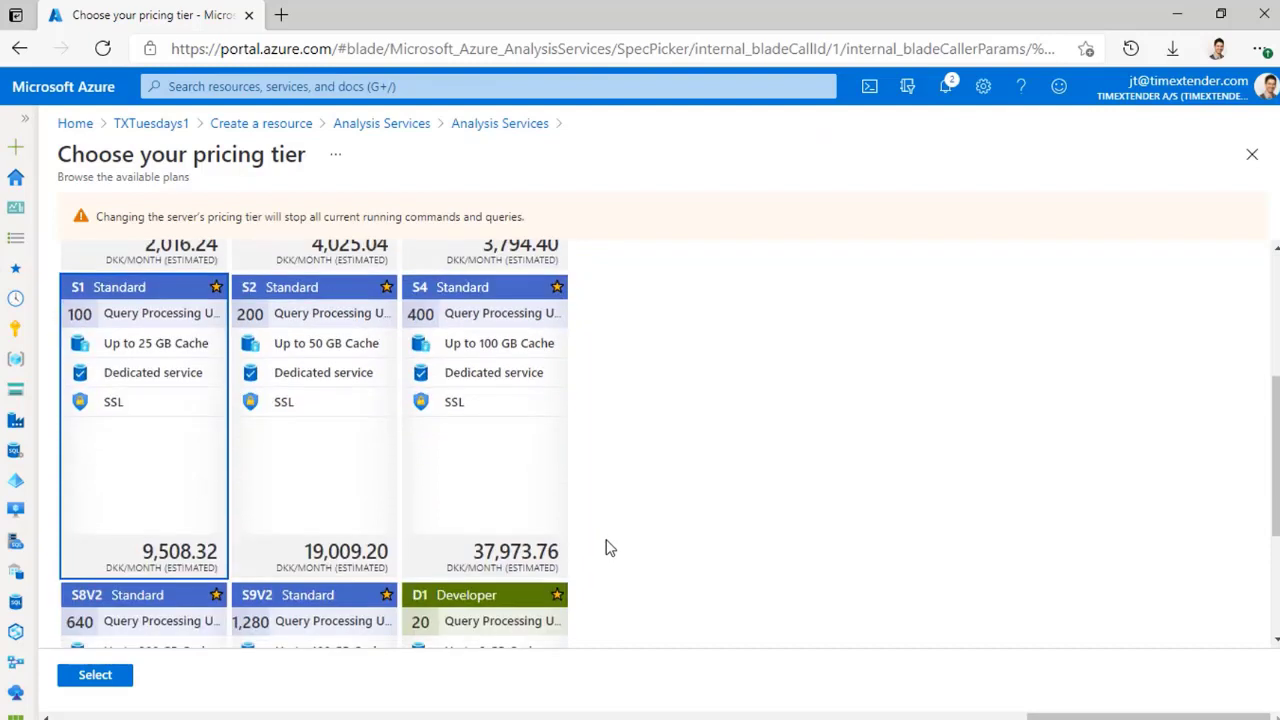
scroll(590, 551, "down", 3)
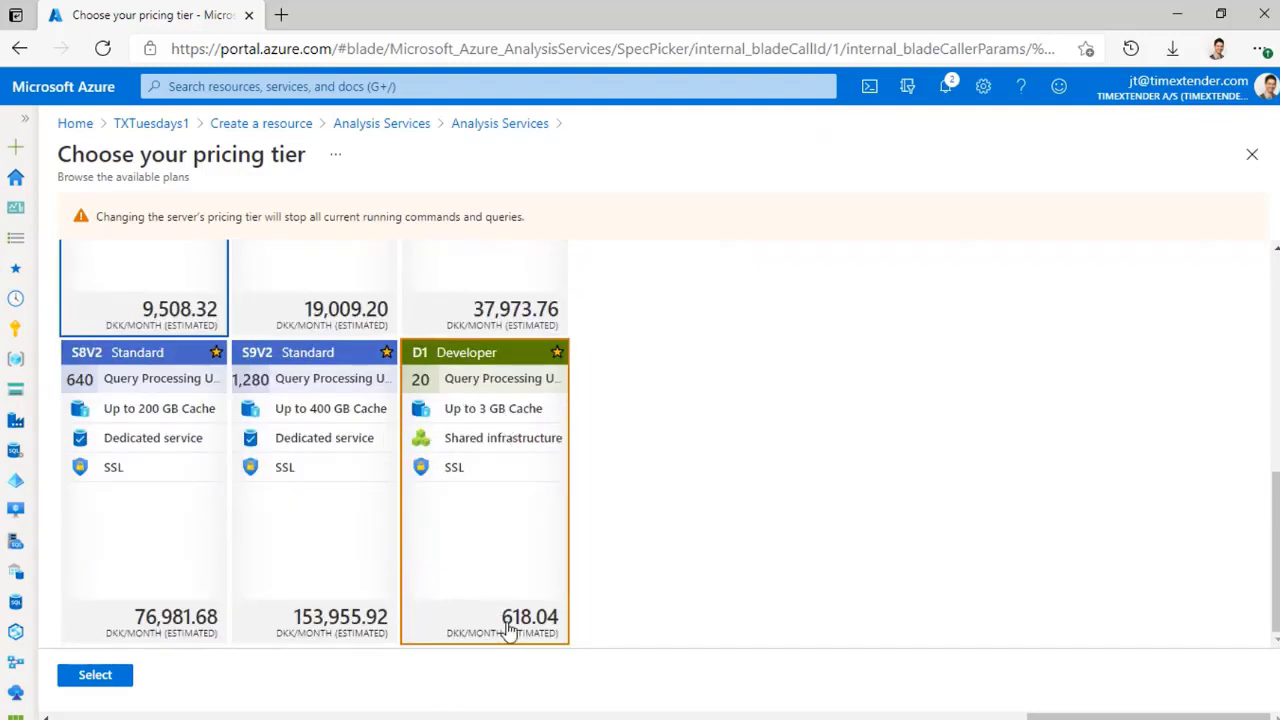
left_click(493, 534)
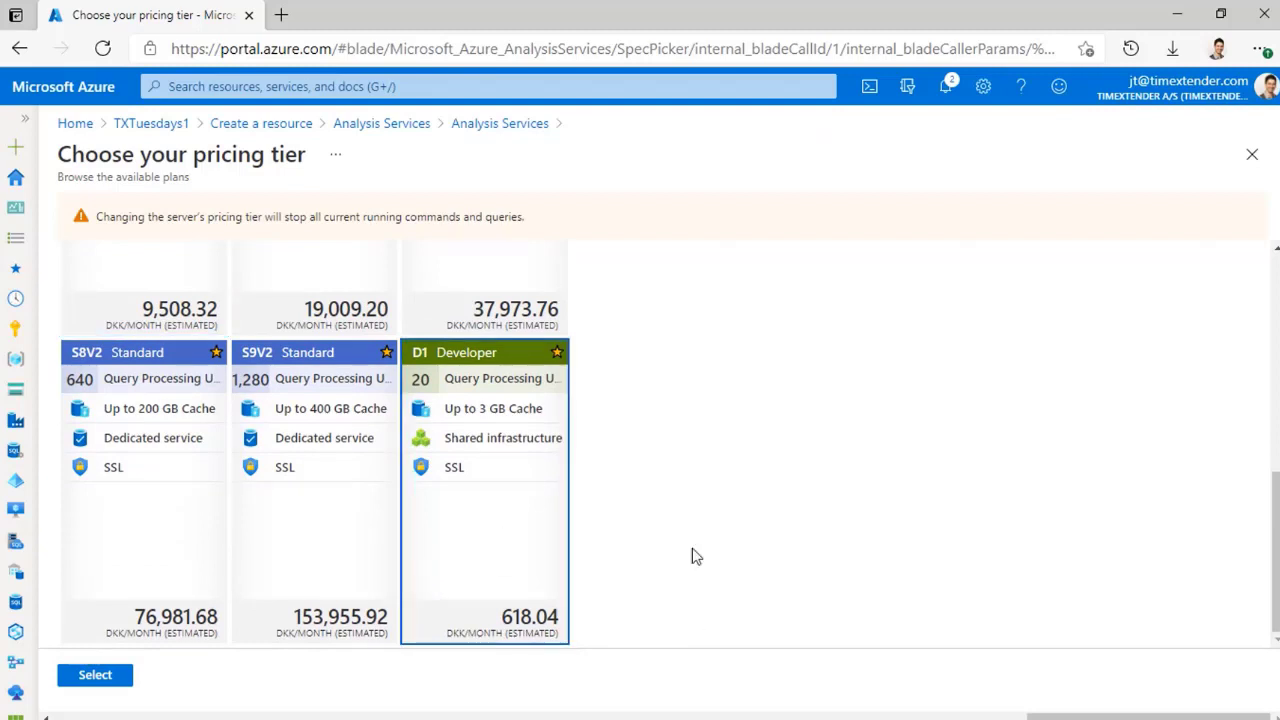
left_click(100, 675)
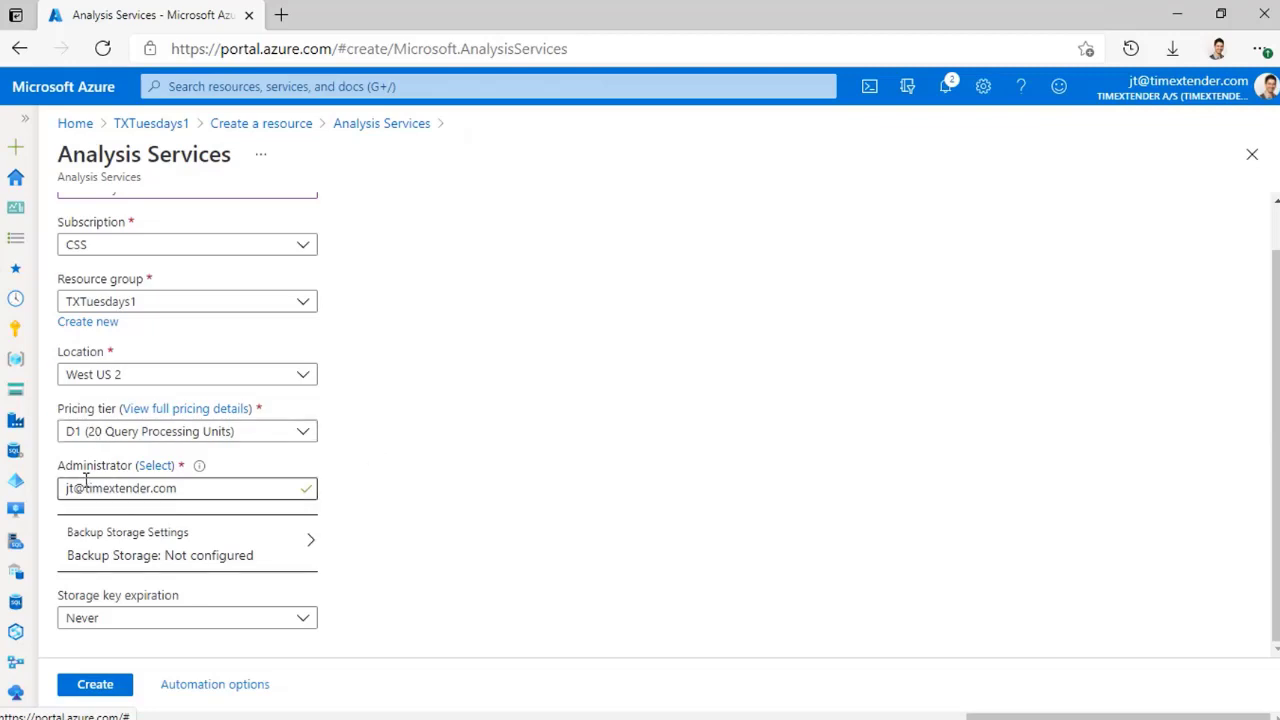
- Check the administrator account and create the Analysis Services server
left_click(218, 488)
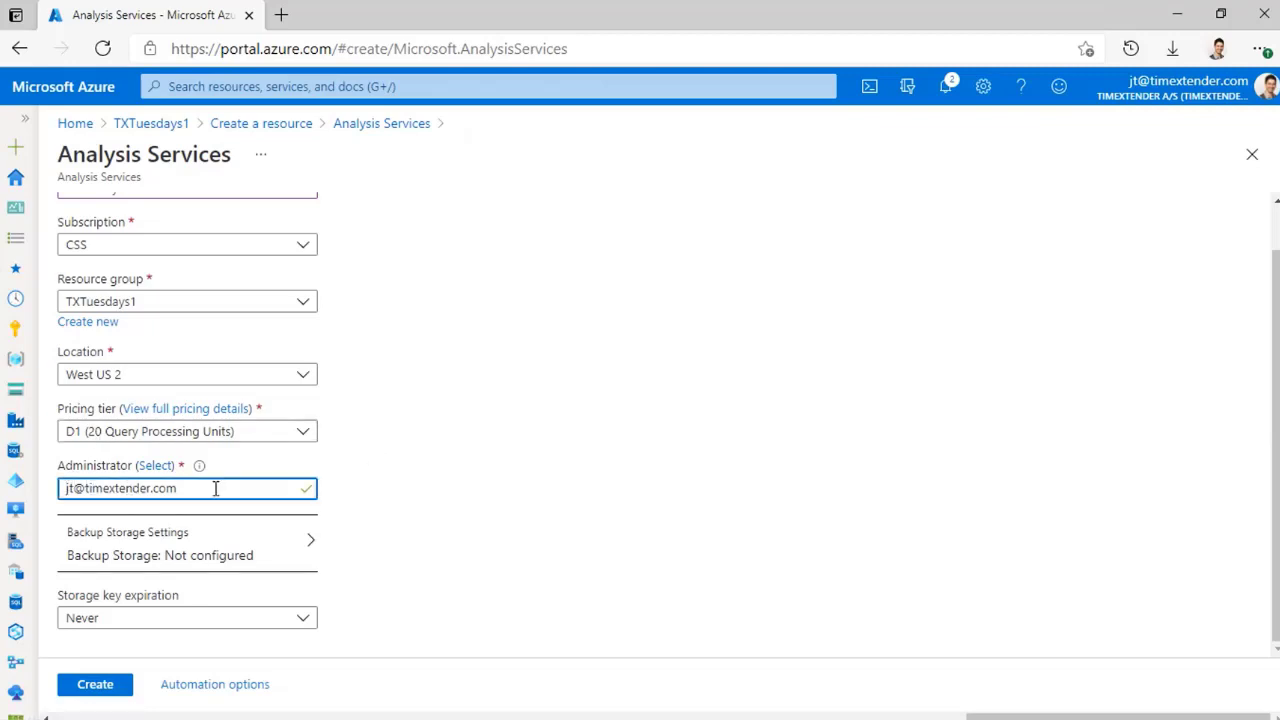
left_click_drag(180, 488, 60, 489)
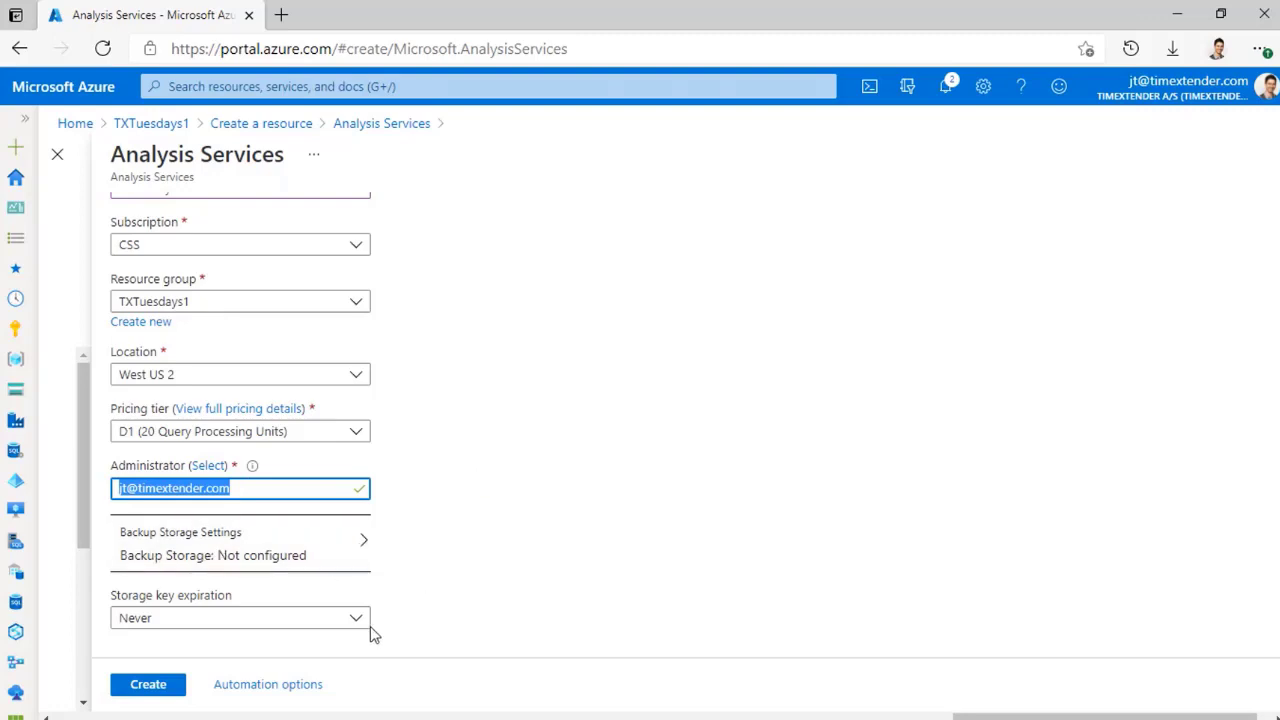
left_click(150, 689)
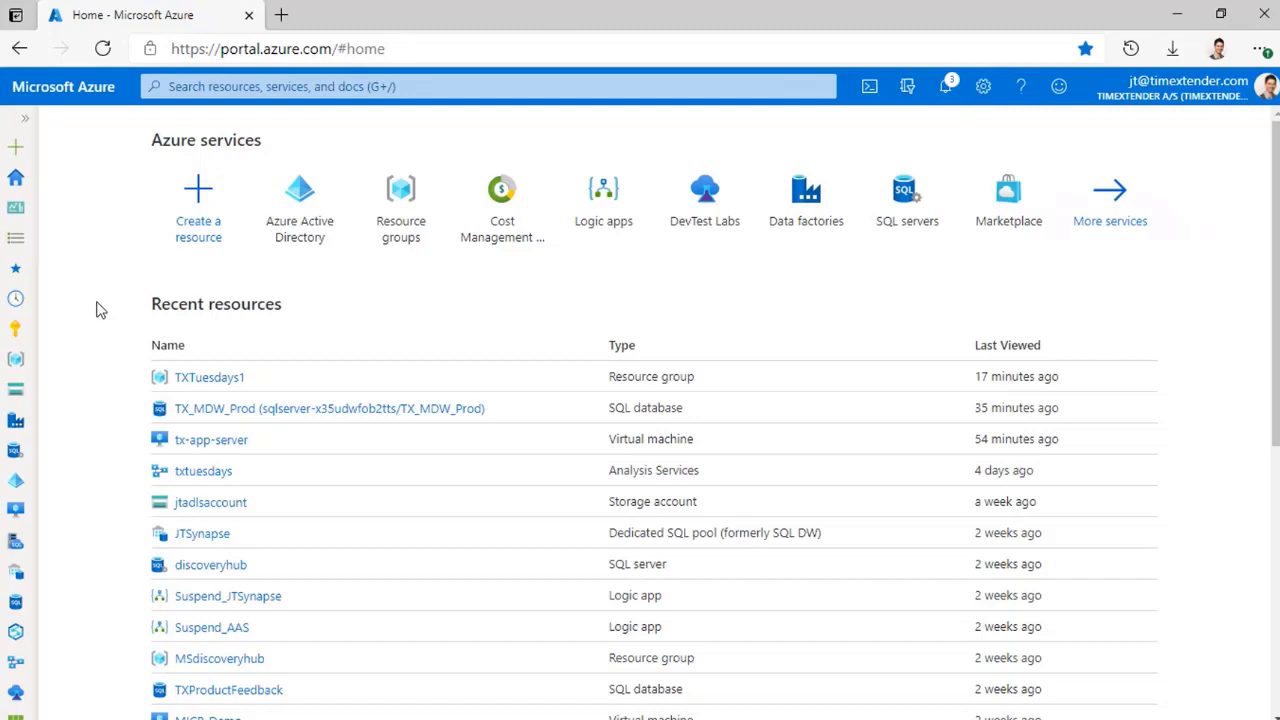
- Open the txtuesdays app registration among the owned applications in Azure Active Directory
left_click(15, 486)
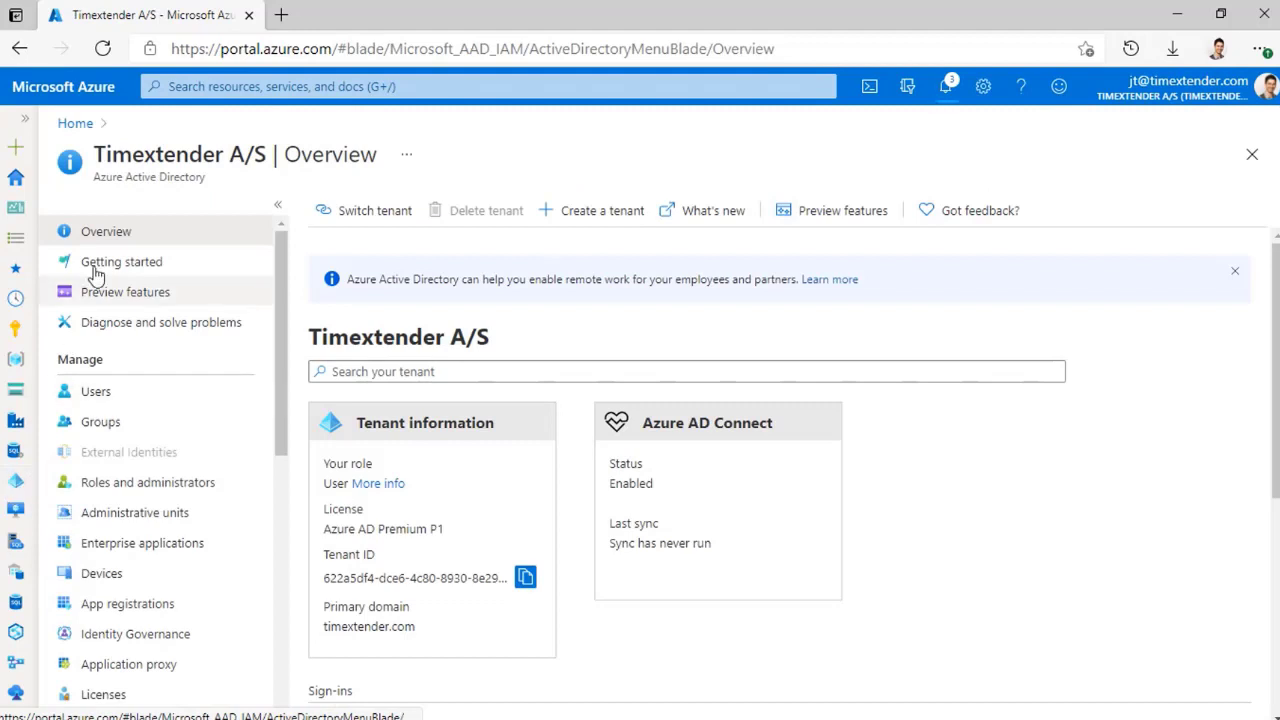
left_click(157, 607)
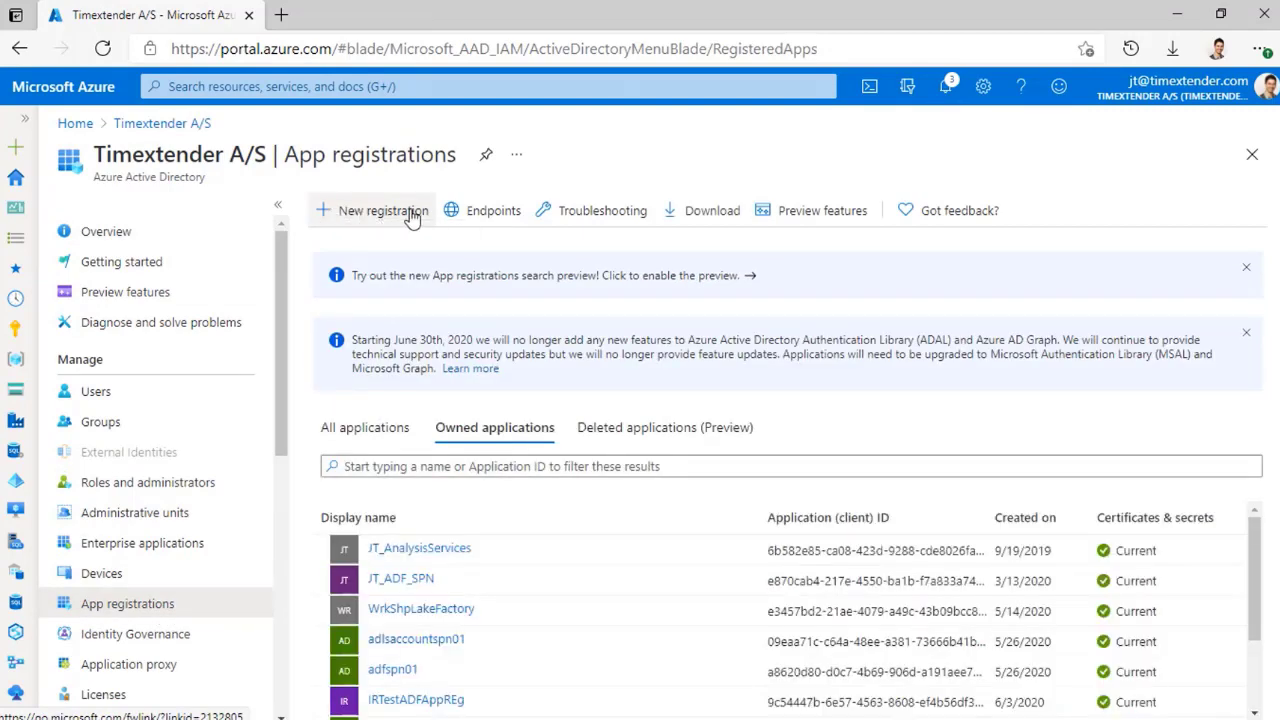
scroll(602, 676, "down", 1)
scroll(602, 676, "down", 2)
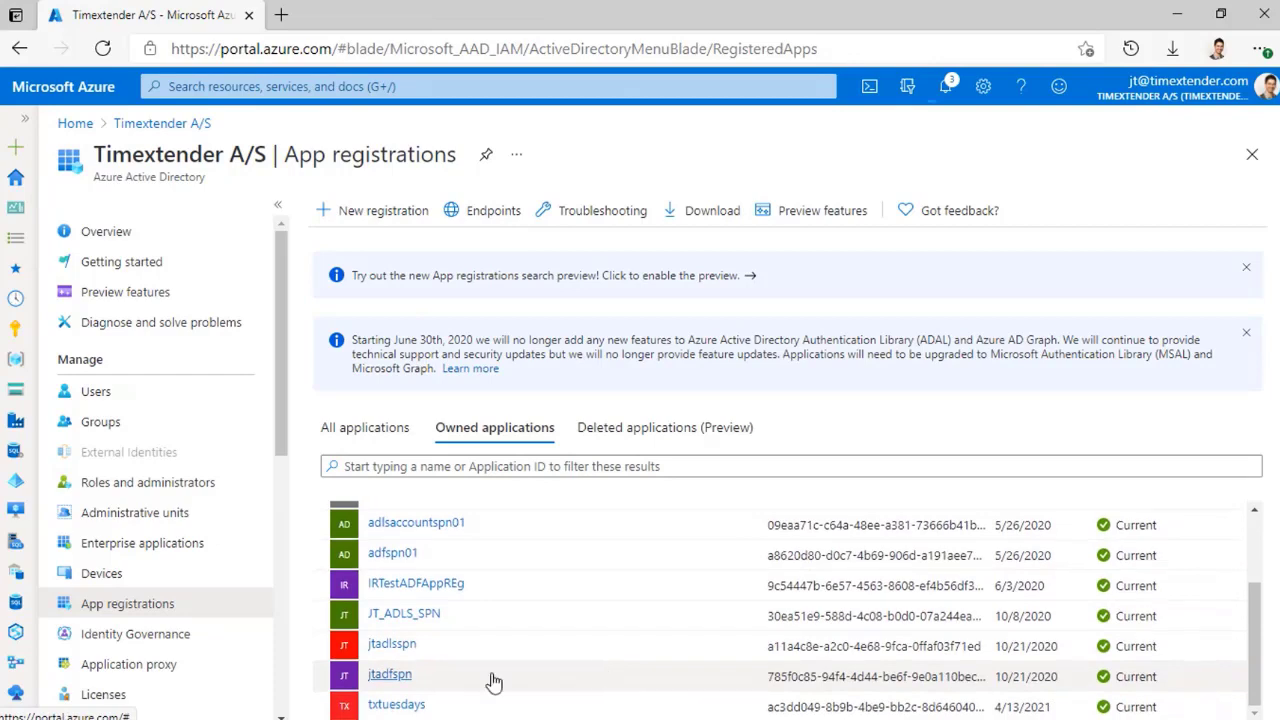
left_click(396, 705)
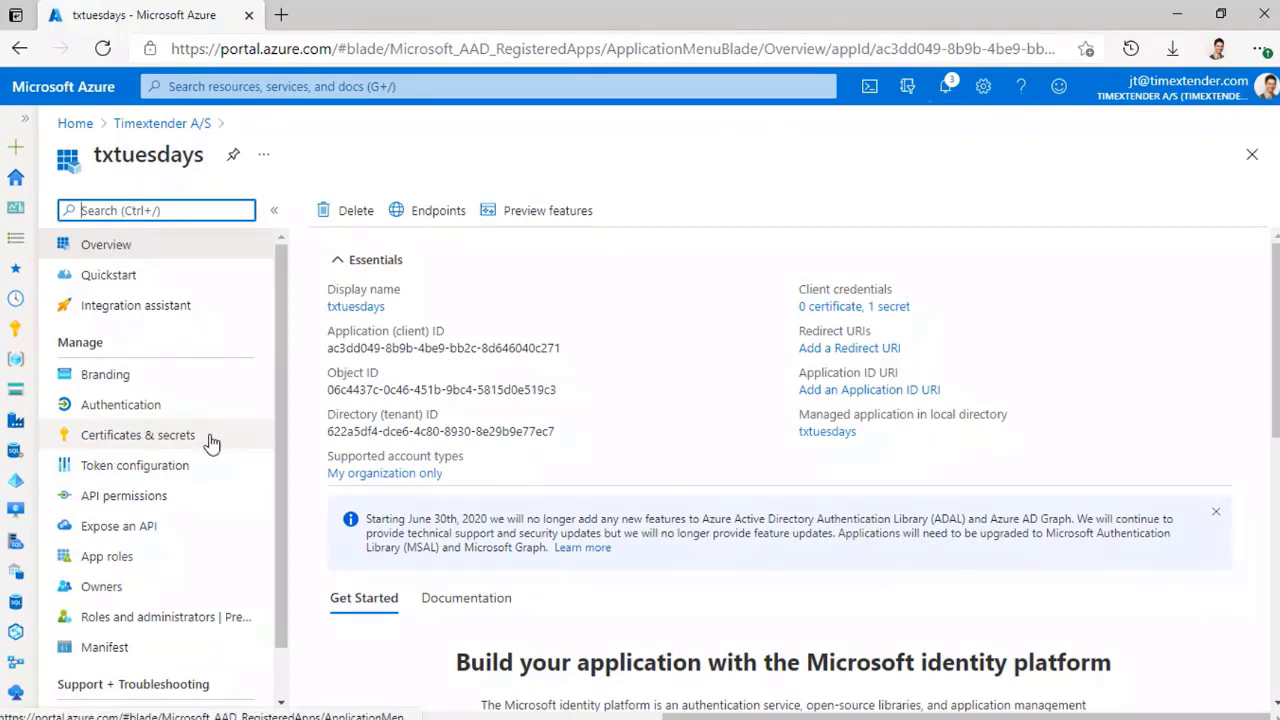
- Review the app registration's client secrets and select its Application (client) ID in the overview
left_click(211, 443)
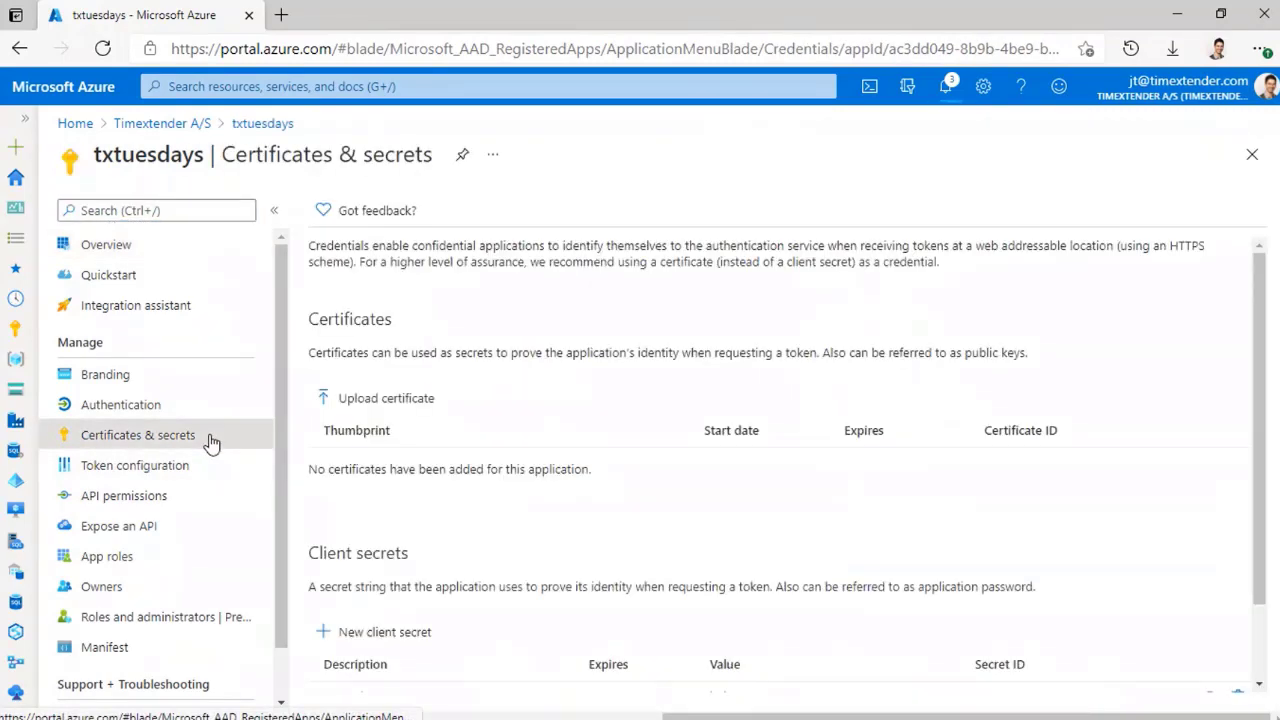
scroll(531, 443, "down", 1)
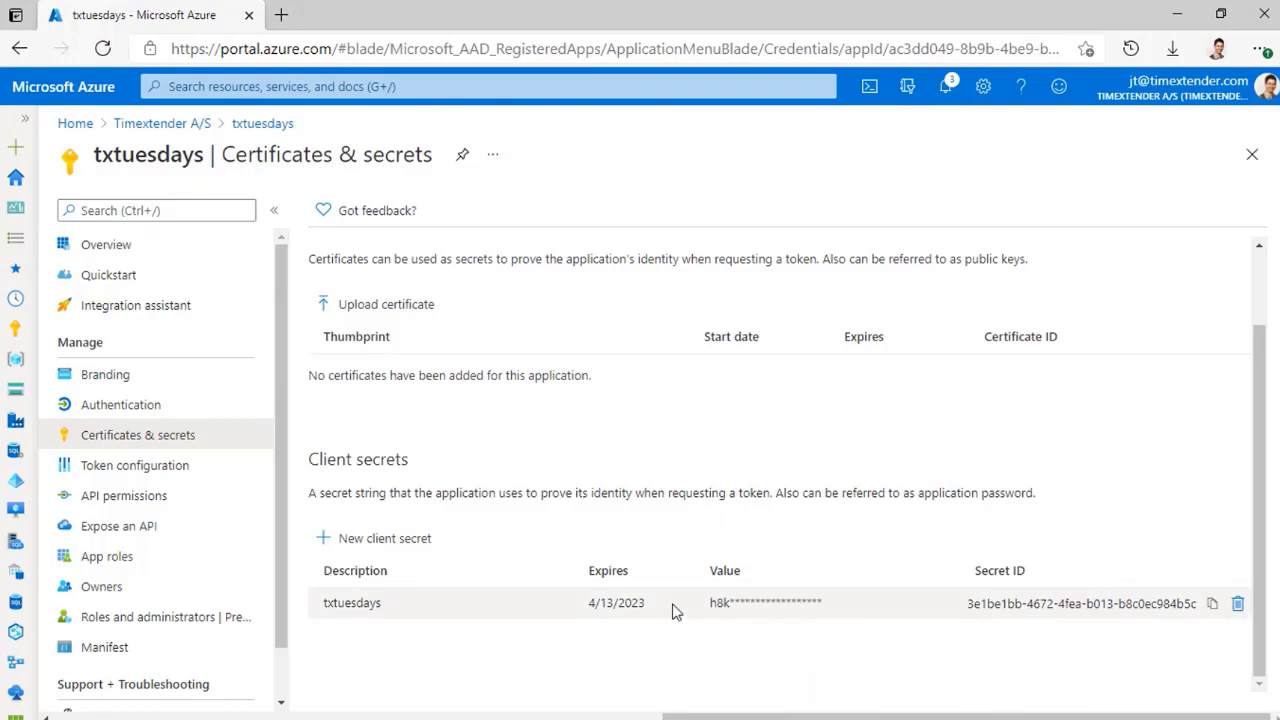
scroll(623, 646, "up", 2)
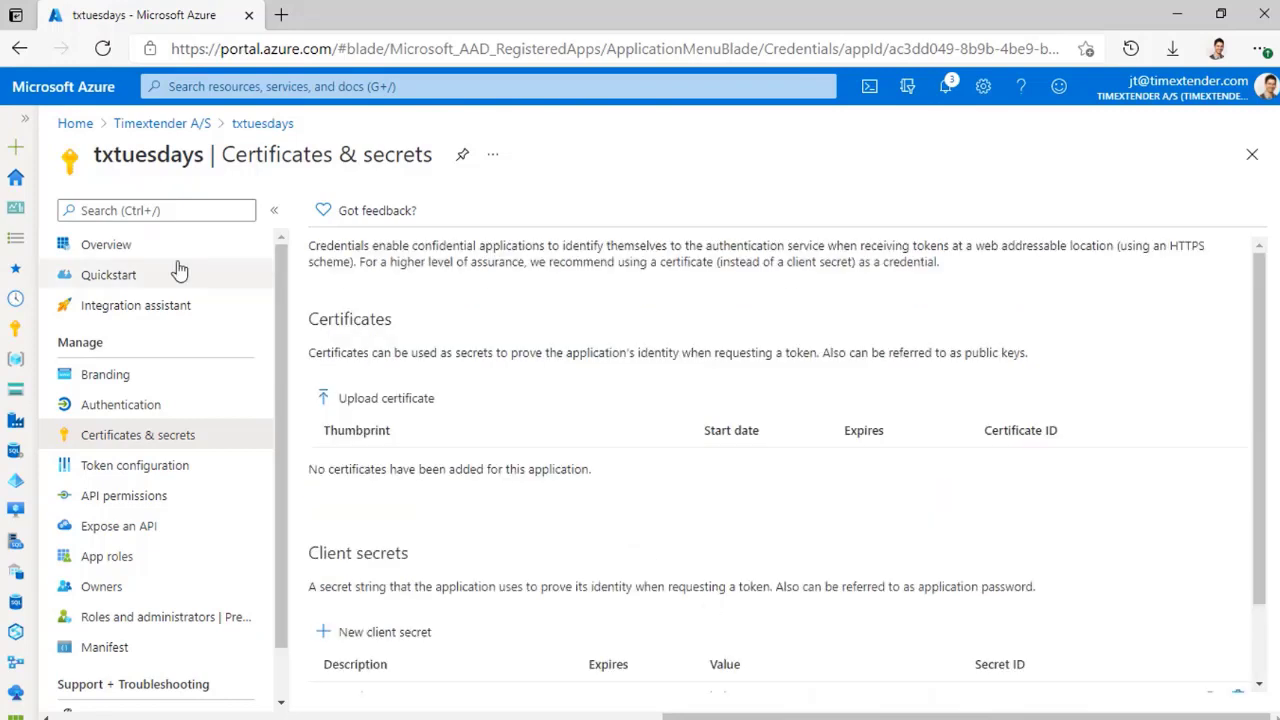
left_click(125, 252)
left_click_drag(328, 348, 522, 362)
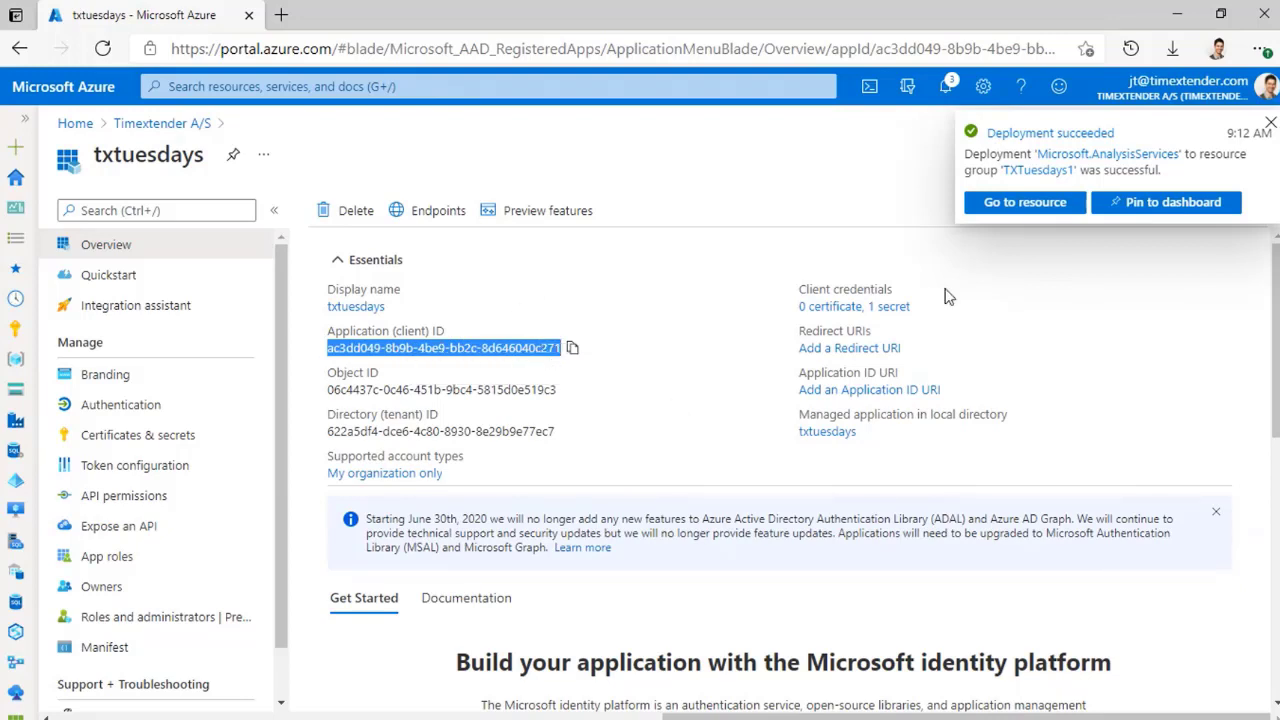
- Open the newly deployed Analysis Services resource and copy its server name to the clipboard
left_click(1025, 203)
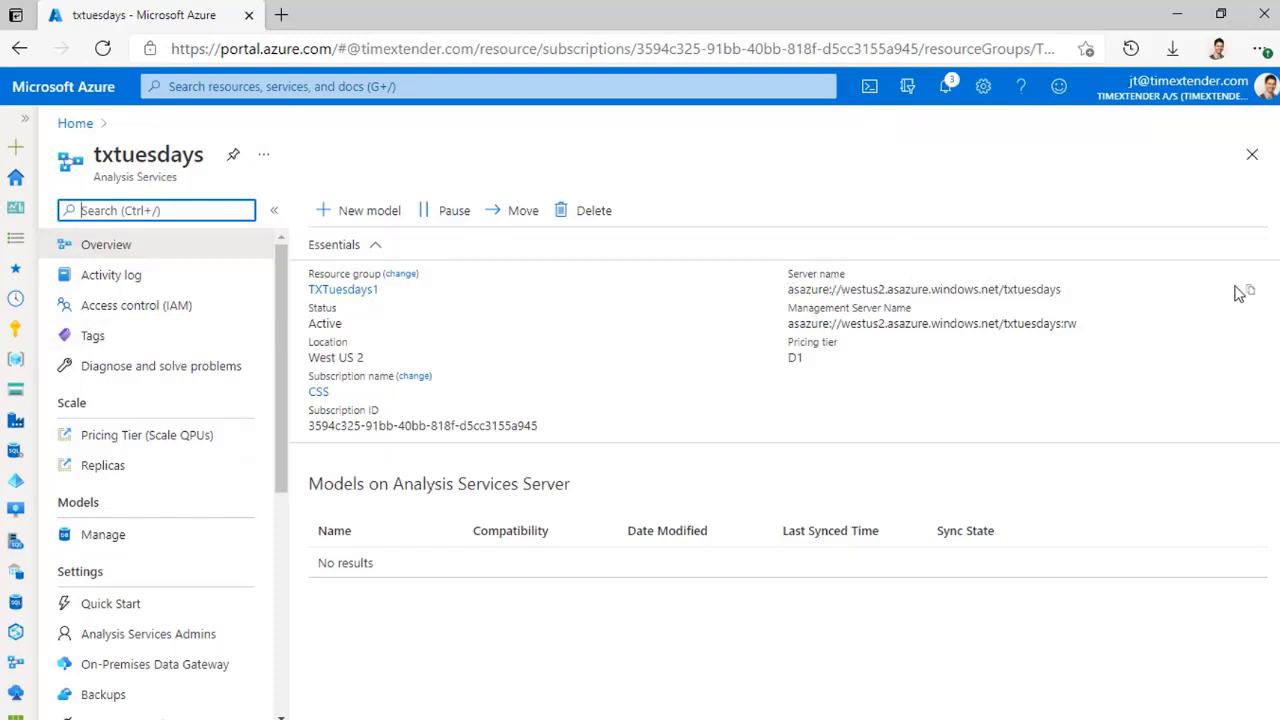
left_click(1251, 293)
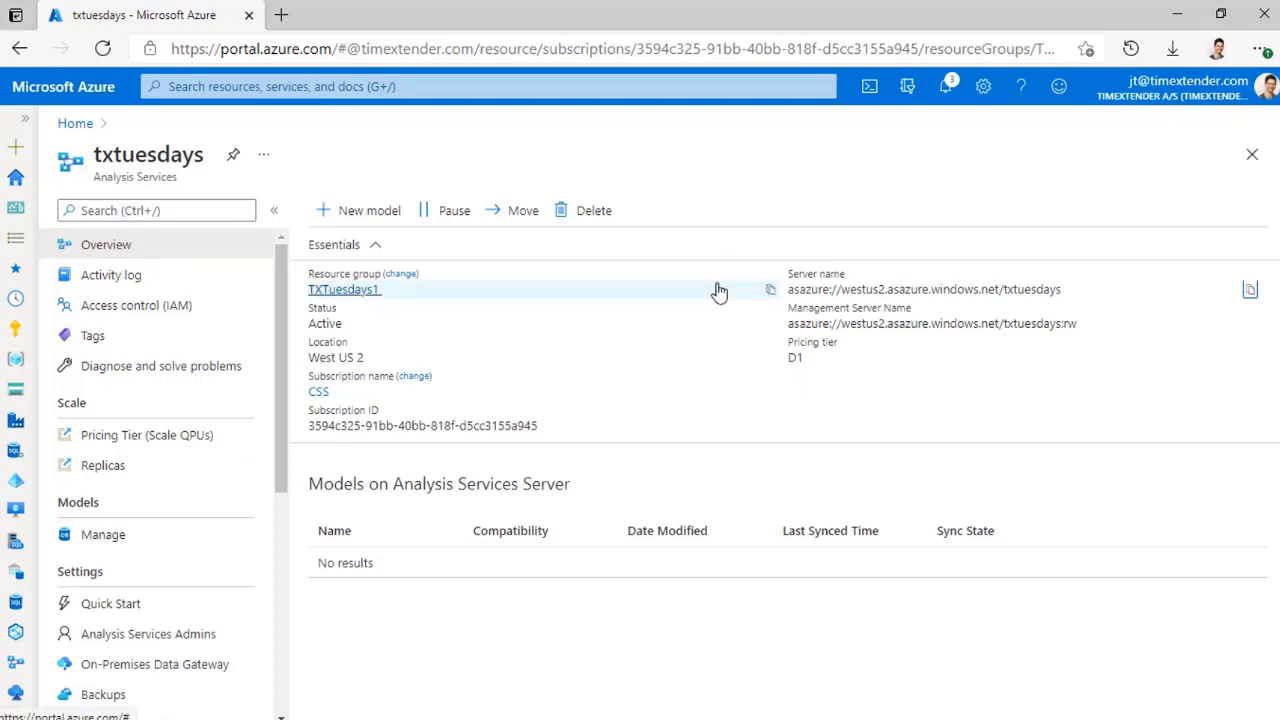
- Switch to SQL Server Management Studio with its Connect to Server dialog for Analysis Services
key("alt+Tab")
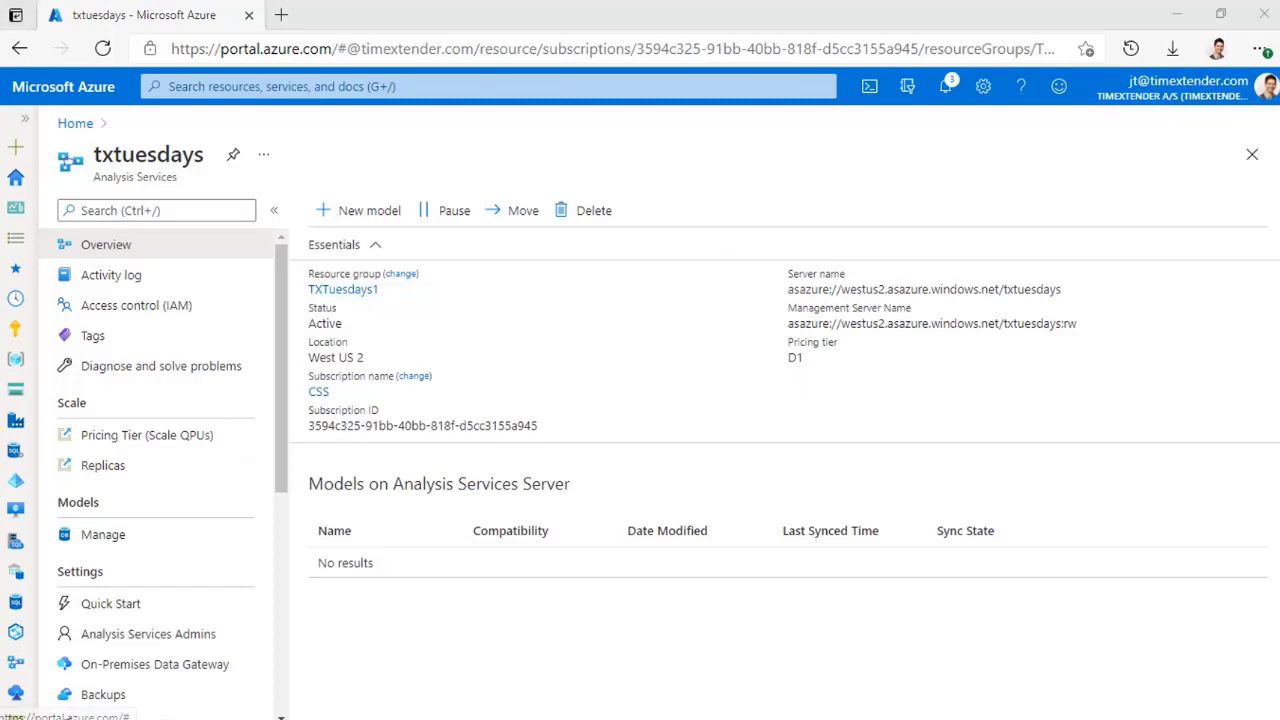
key("alt+Tab")
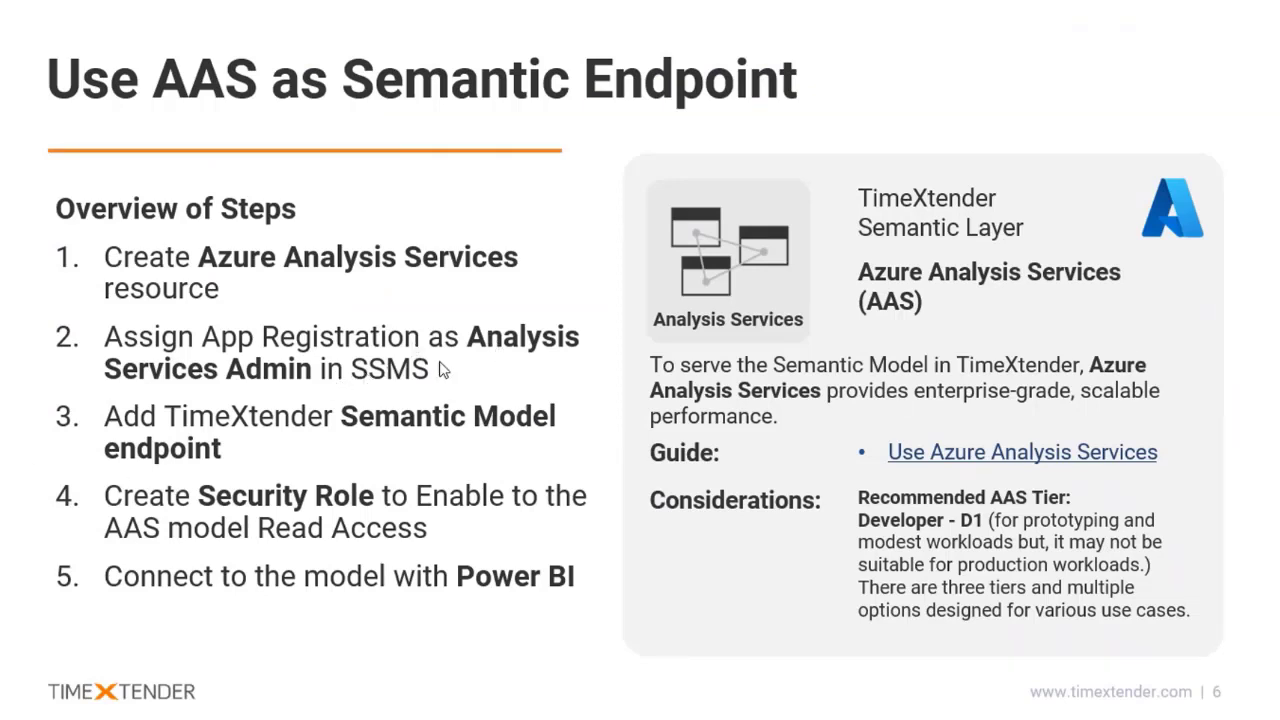
key("alt+Tab")
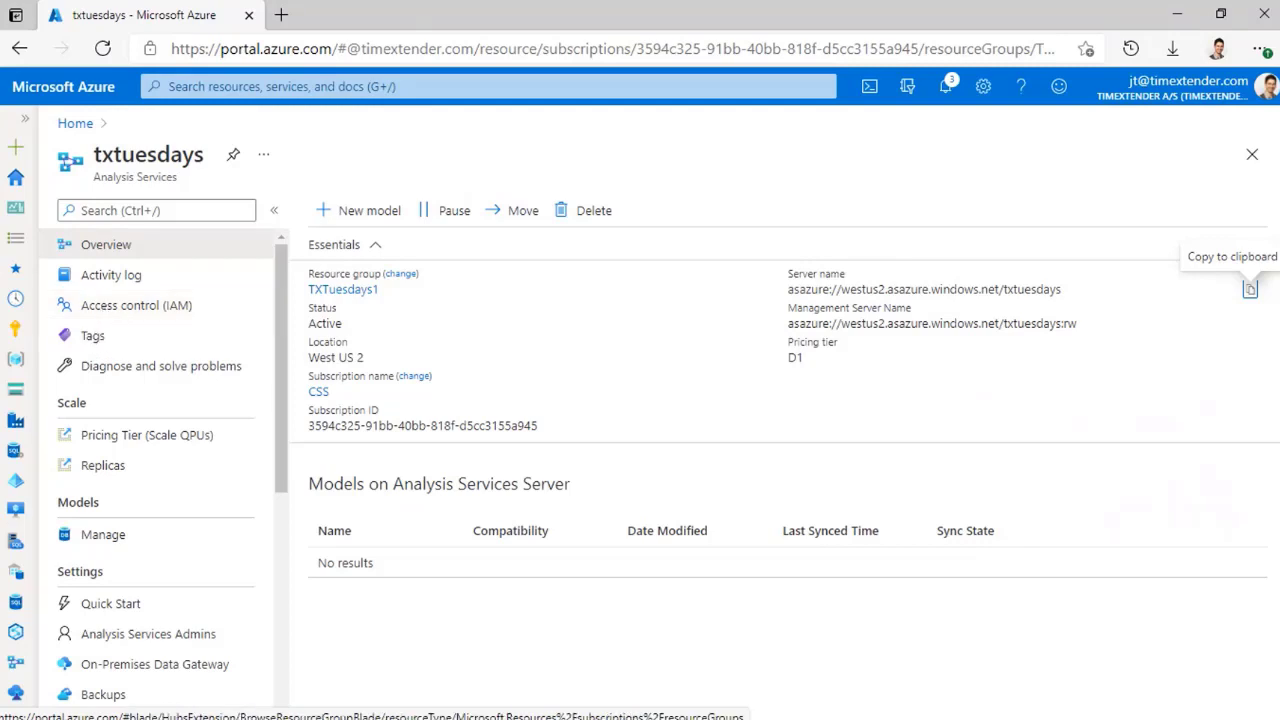
key("alt+Tab")
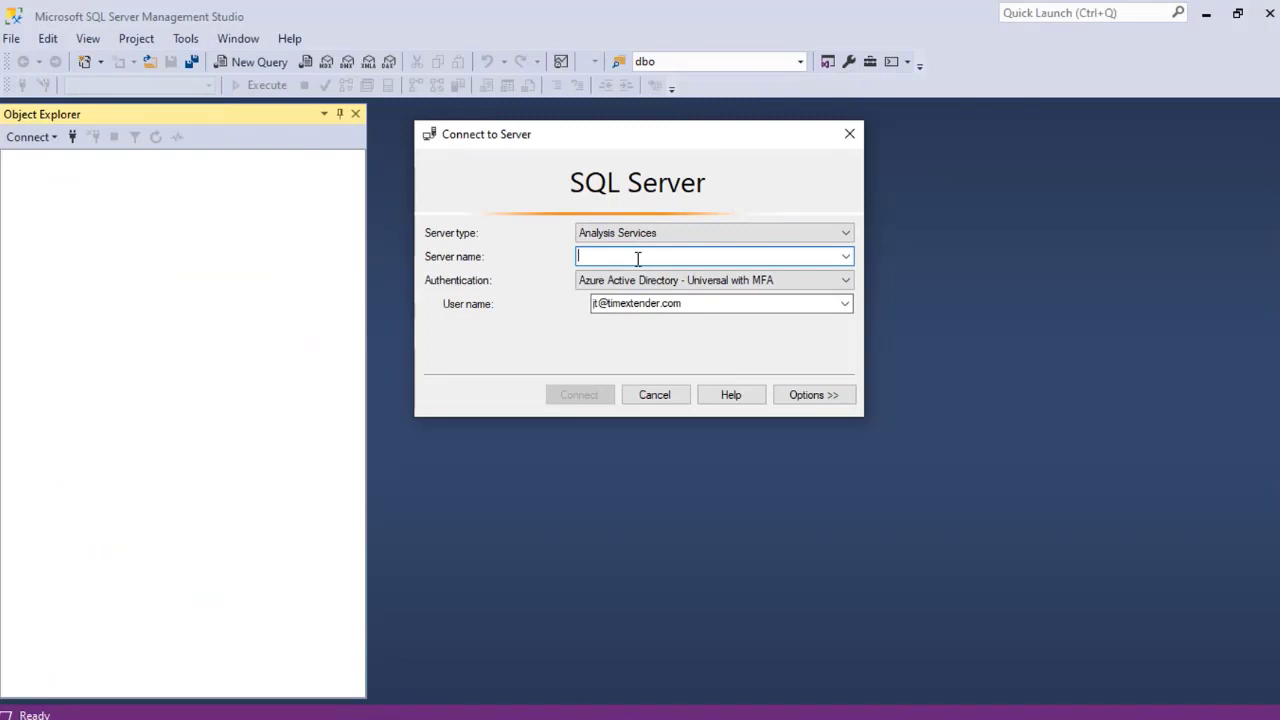
- Connect to the Analysis Services server asazure://westus2.asazure.windows.net/txtuesdays, entering the account password to sign in
key("ctrl+v")
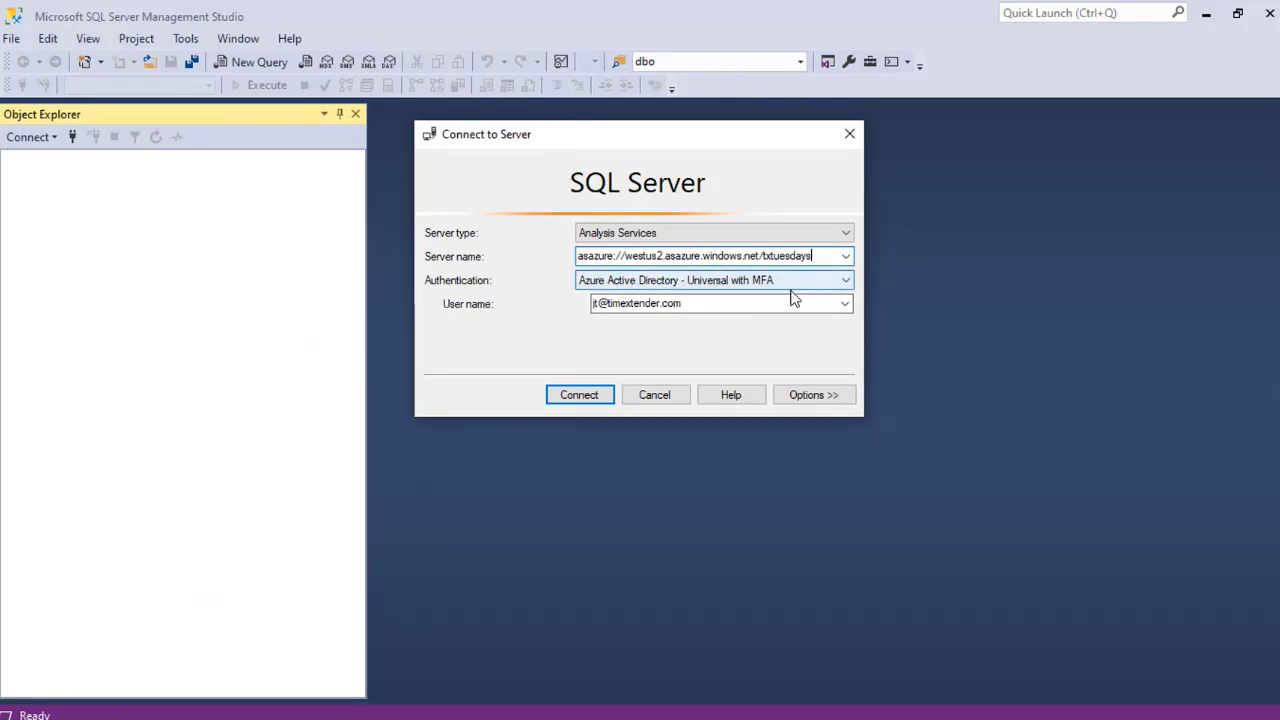
left_click(594, 395)
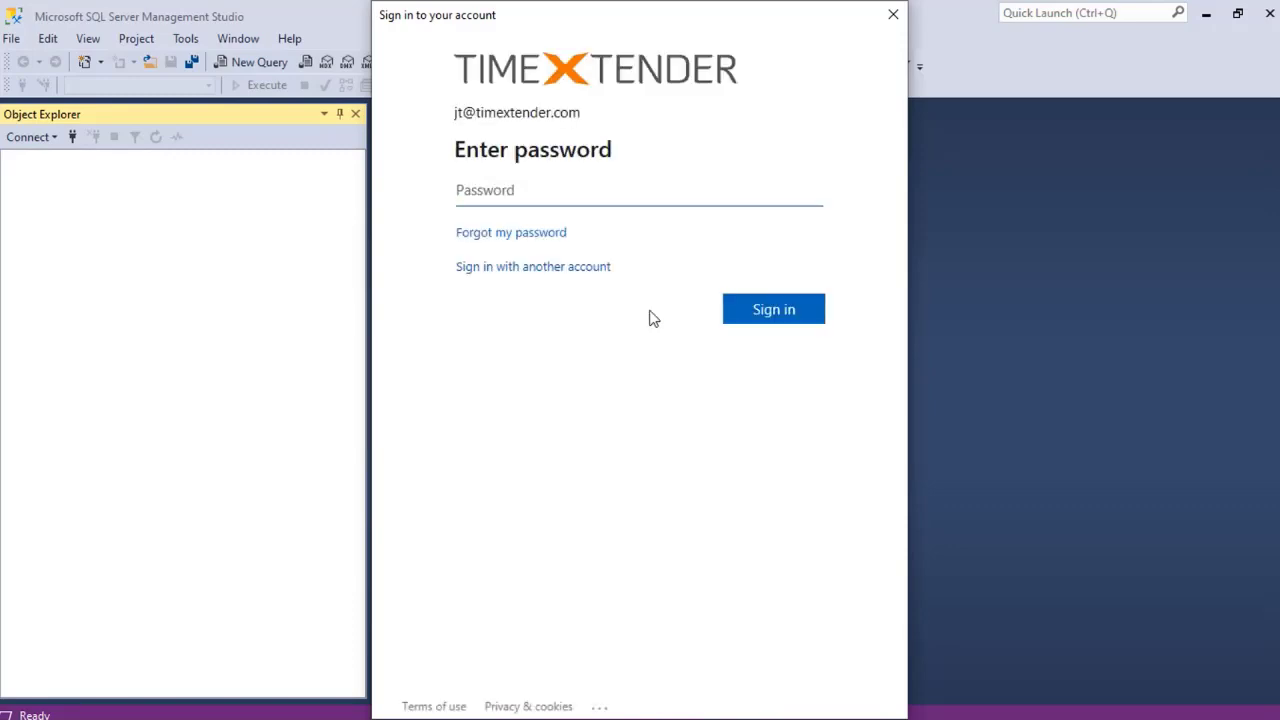
type("••••••••")
left_click(777, 309)
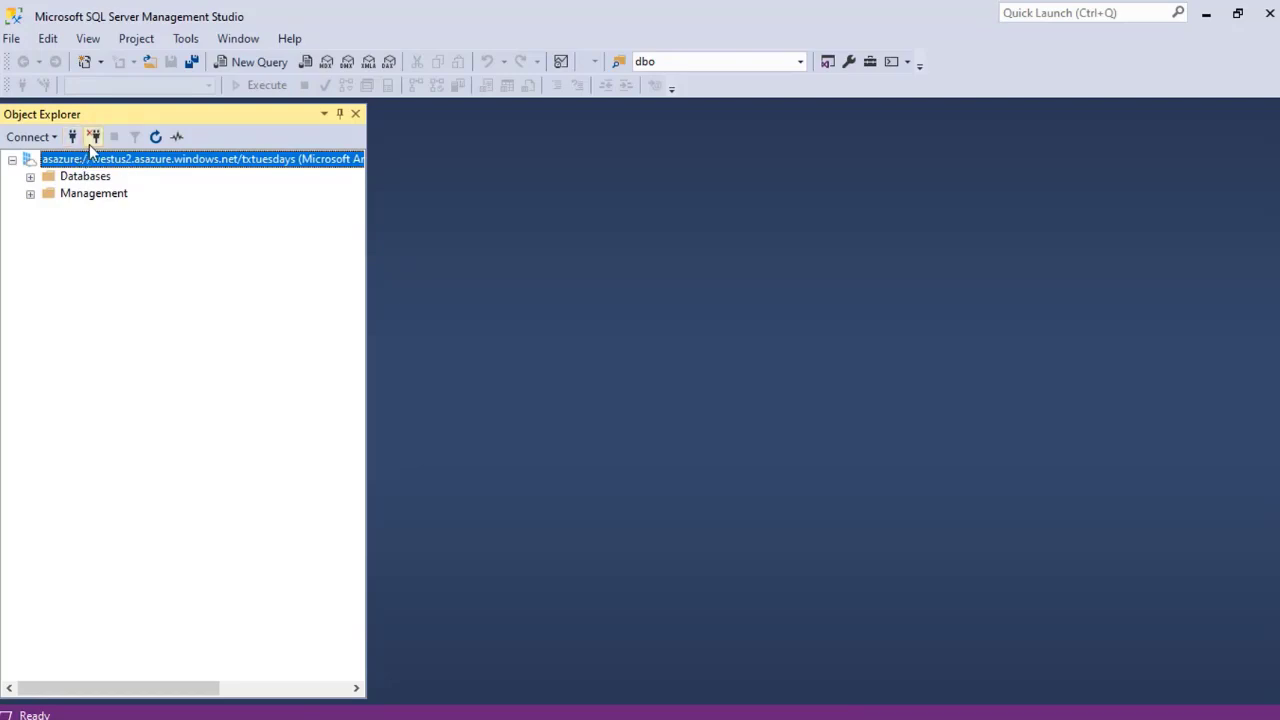
- Open the security settings in the server's properties and start adding a server administrator, authenticating with the existing Microsoft account
right_click(137, 166)
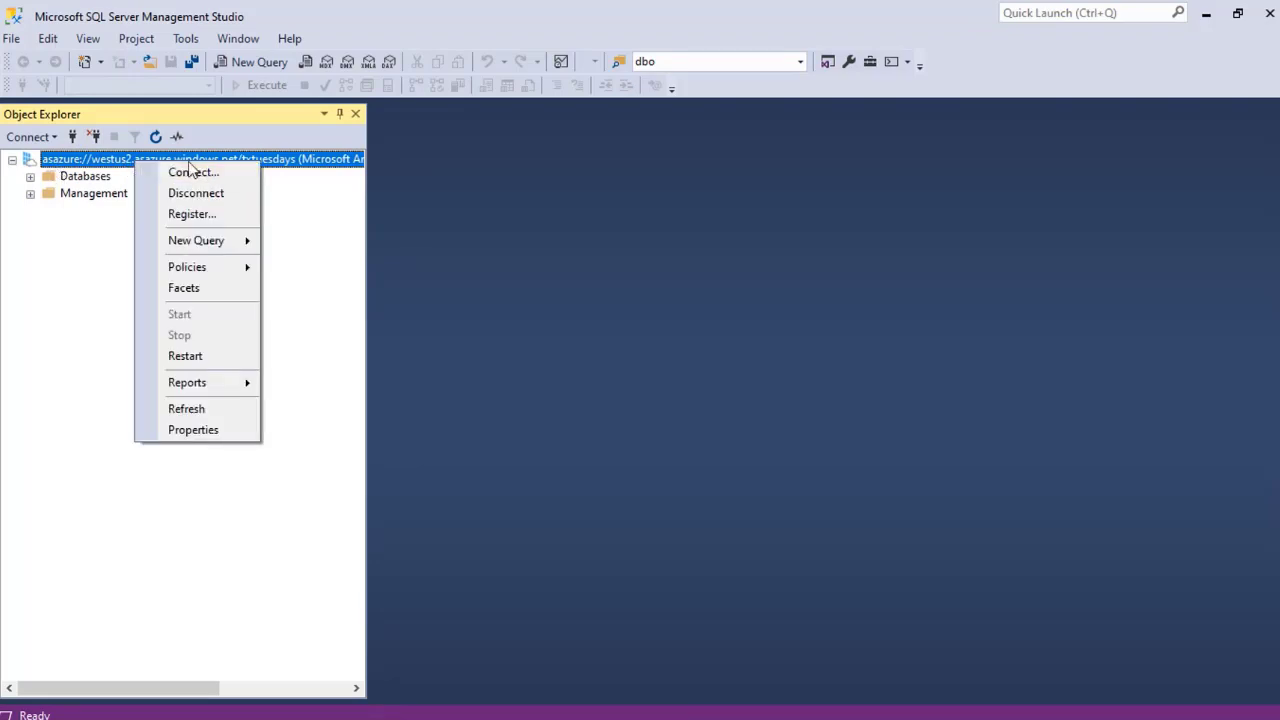
left_click(193, 430)
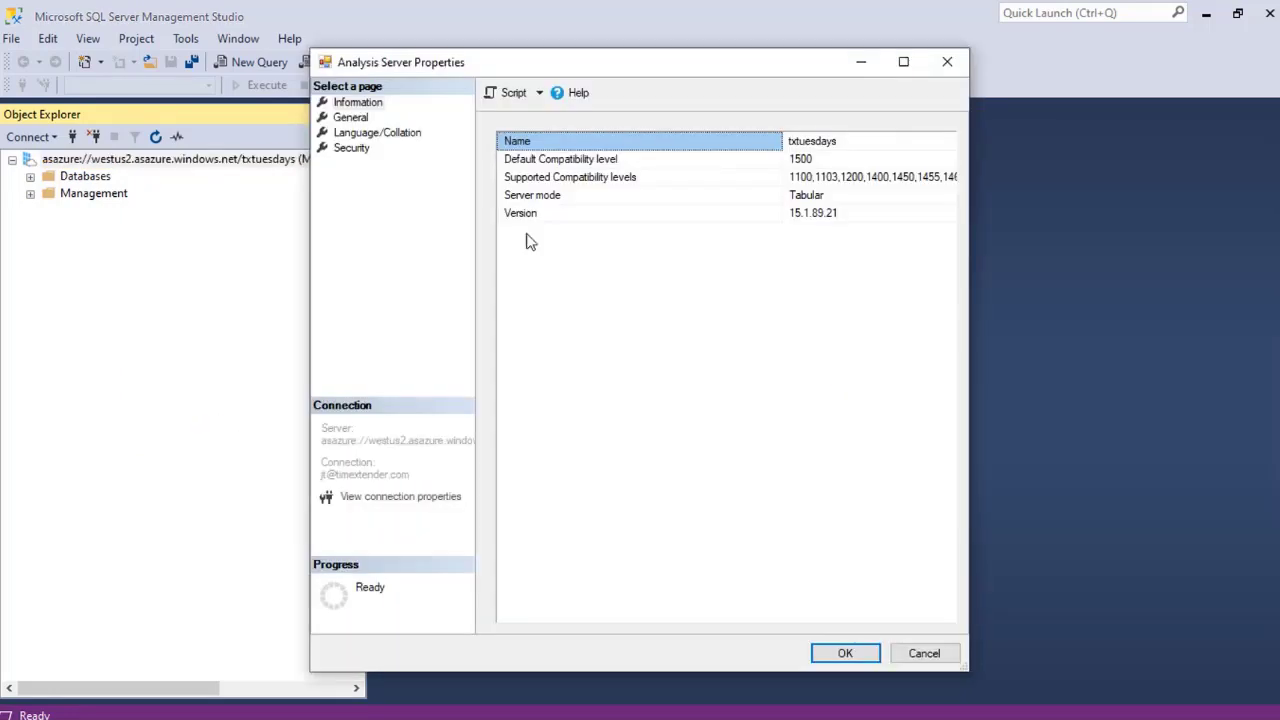
left_click(351, 148)
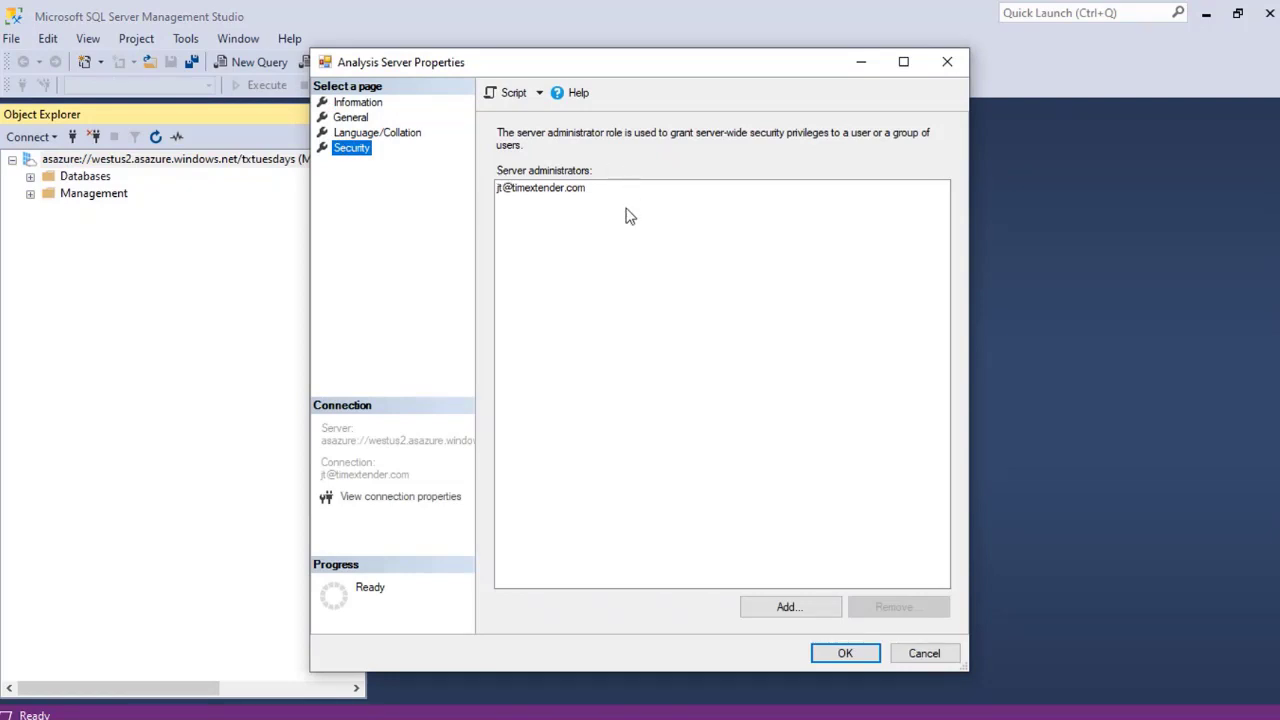
left_click(820, 607)
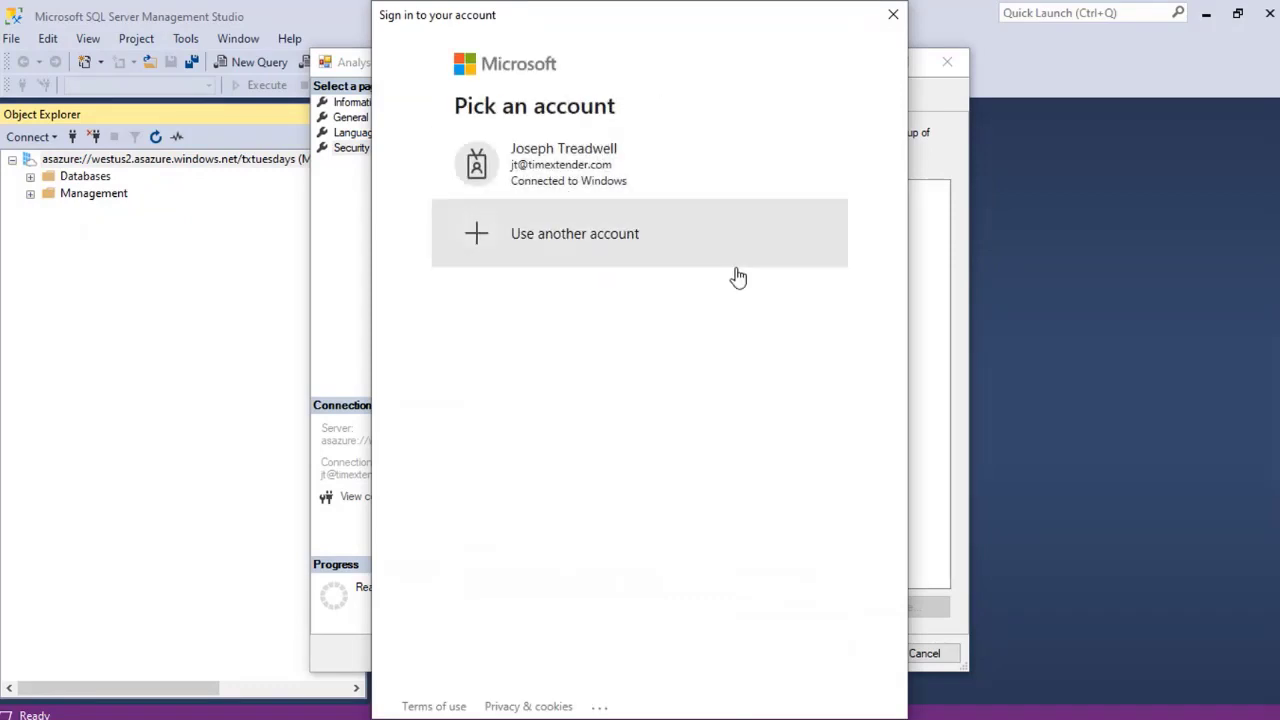
left_click(540, 178)
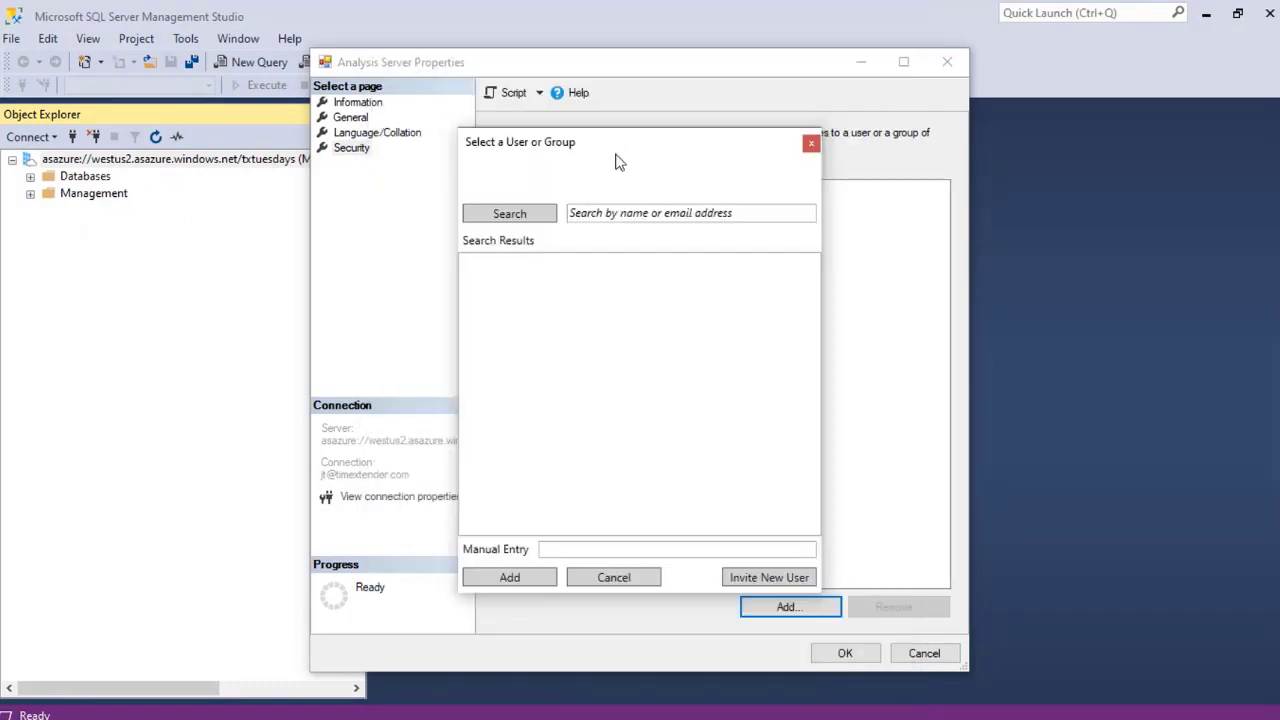
- Search for txtuesdays, add that app registration as a server administrator and save the server properties
left_click(624, 215)
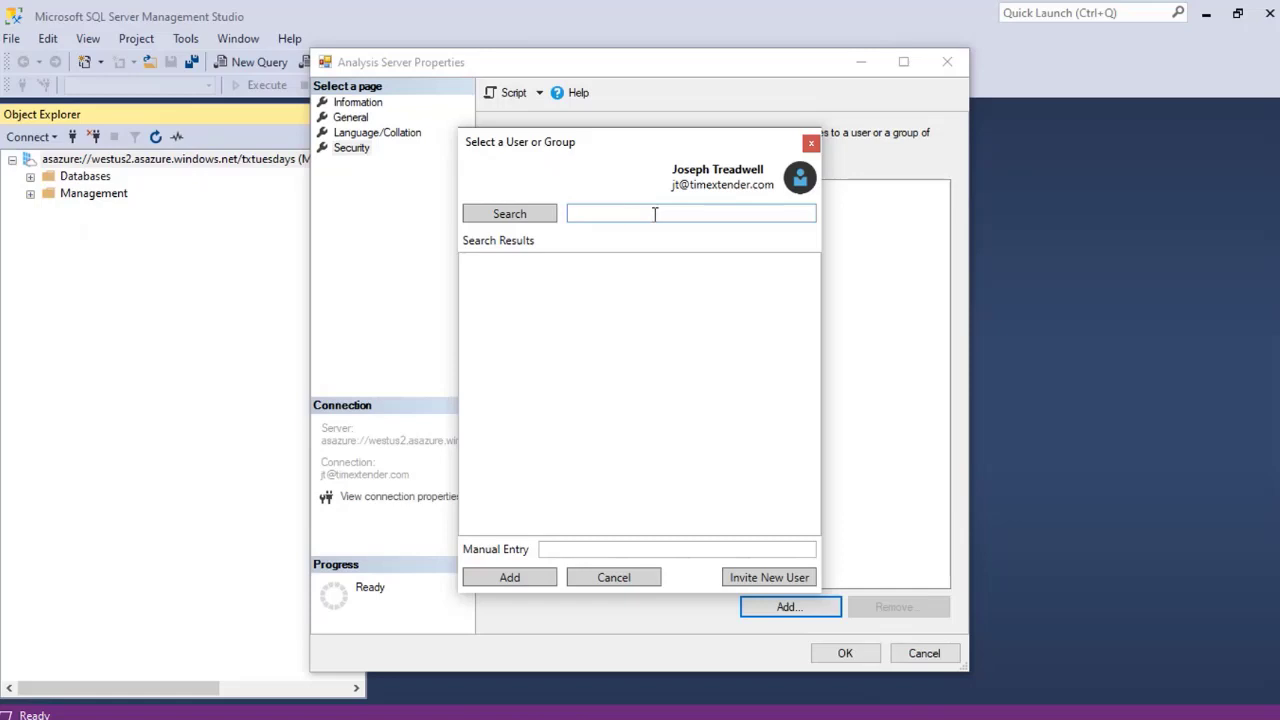
type("txtuesdays")
left_click(509, 213)
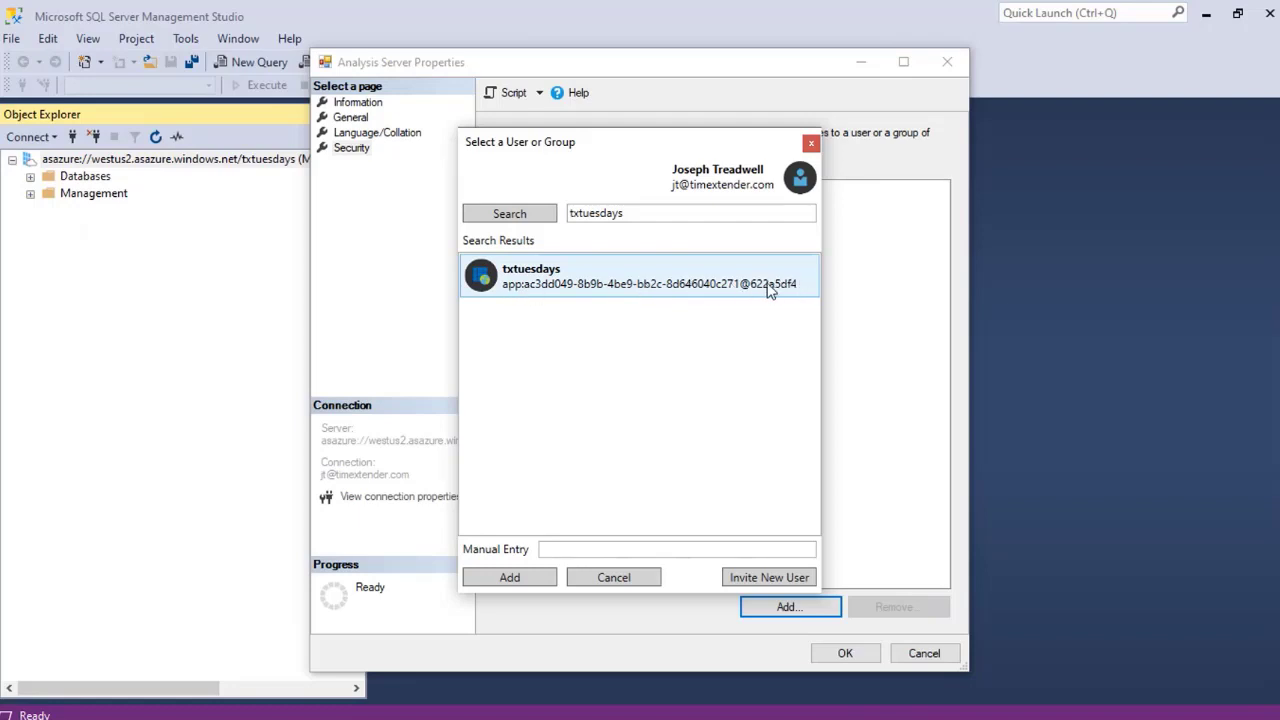
left_click(573, 285)
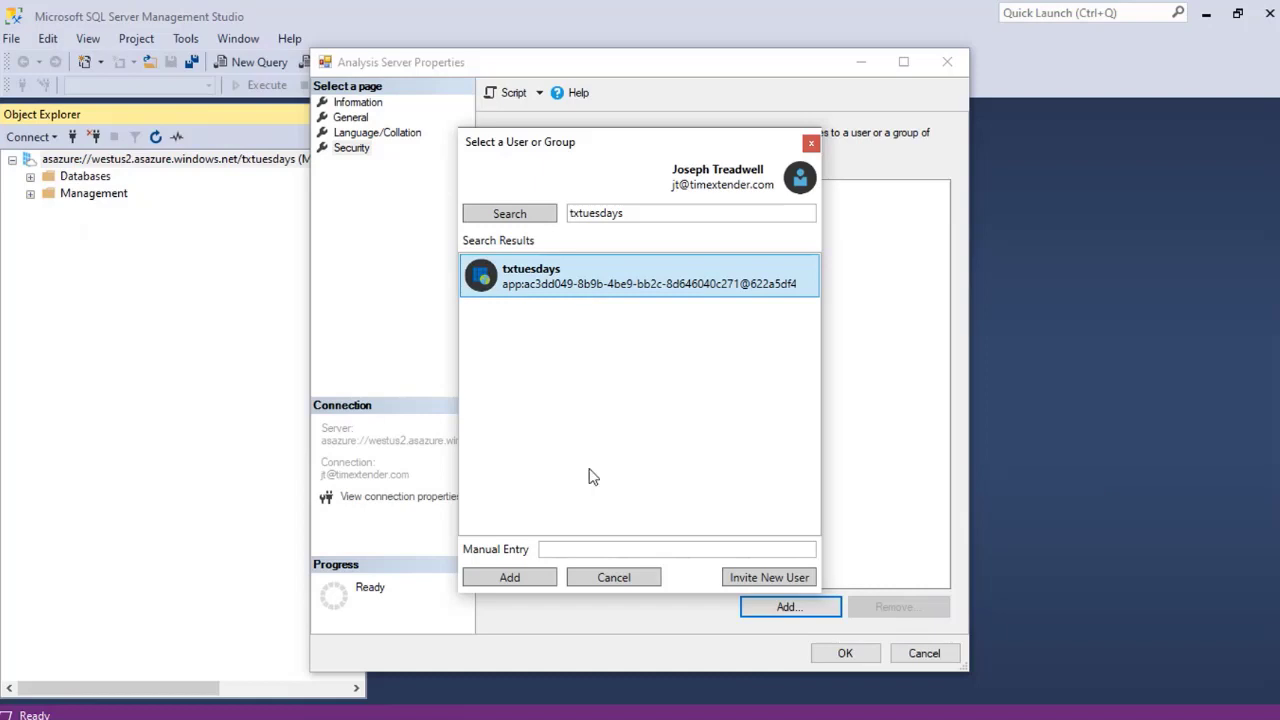
left_click(512, 578)
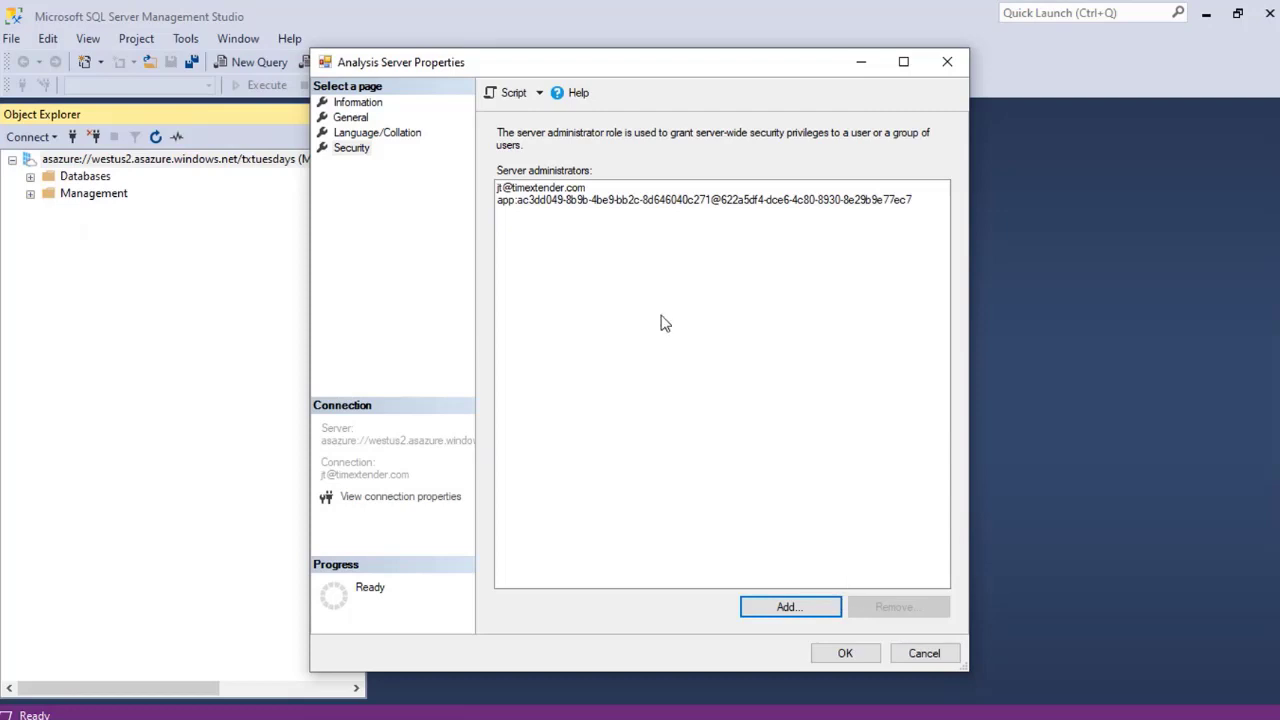
left_click(845, 654)
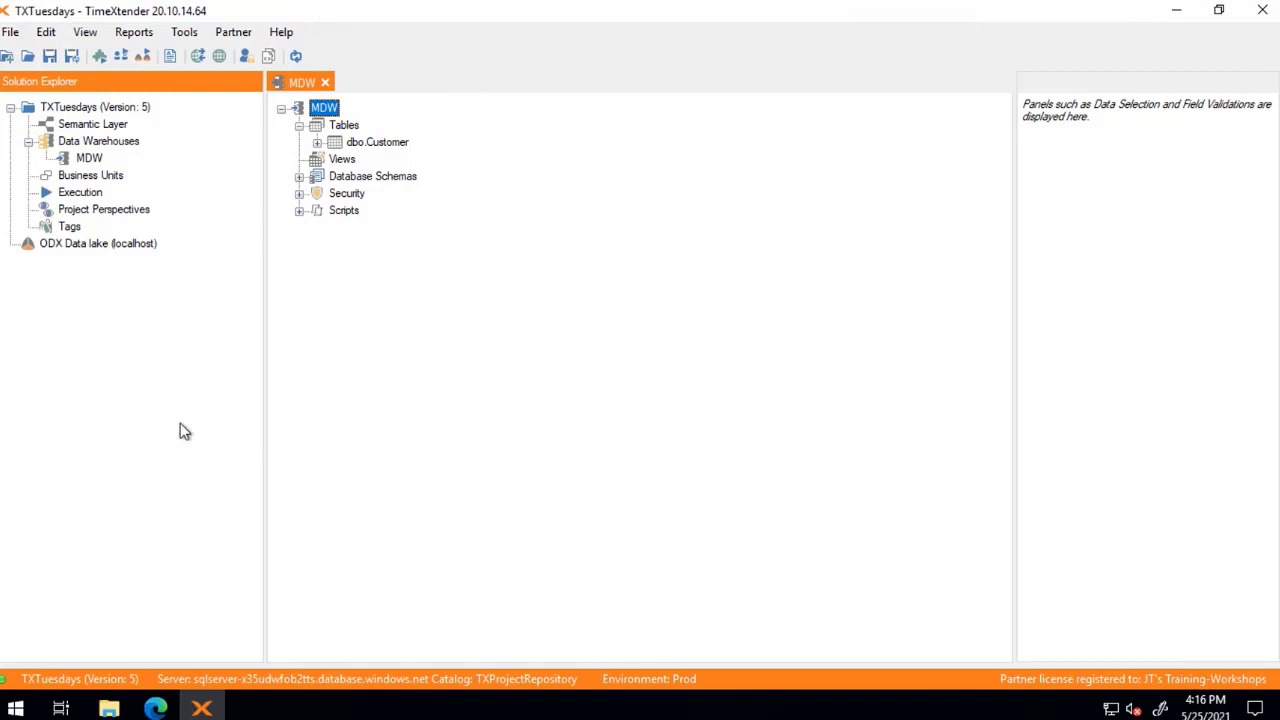
- In TimeXtender's environment properties, add a global database named Azure Analysis Services of type Semantic with Analysis Services Tabular endpoint
left_click(219, 57)
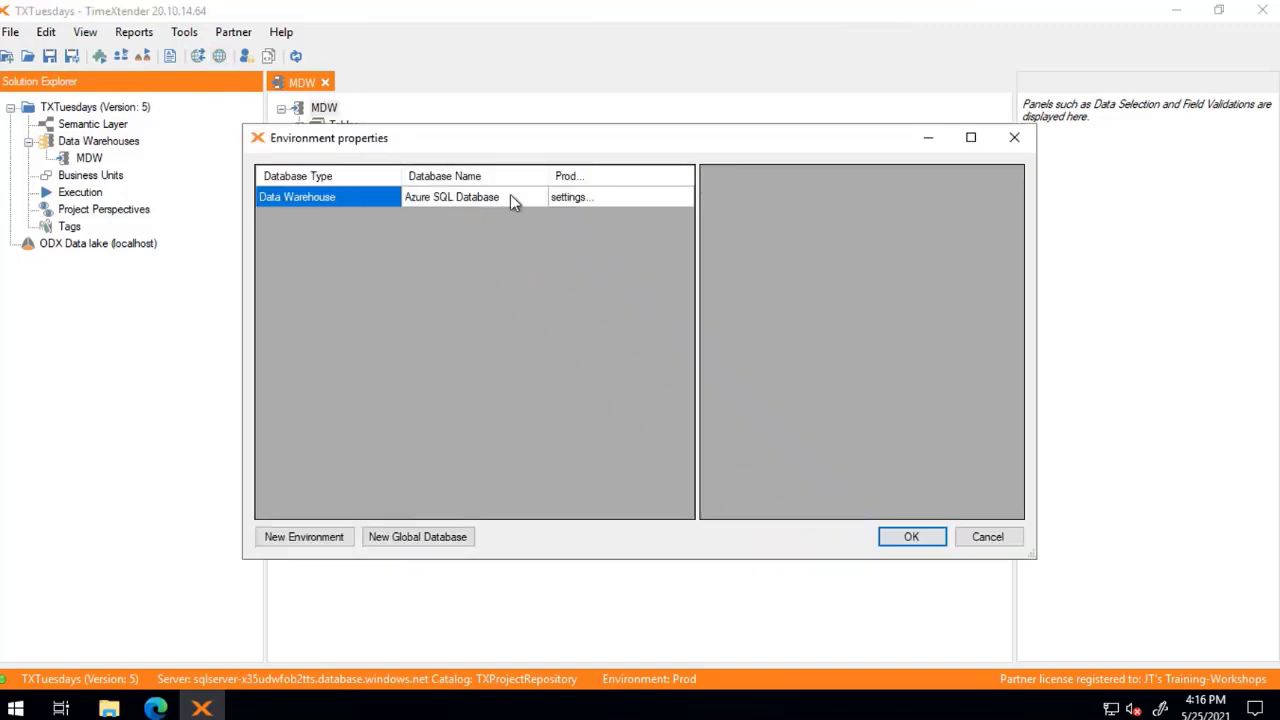
left_click(431, 545)
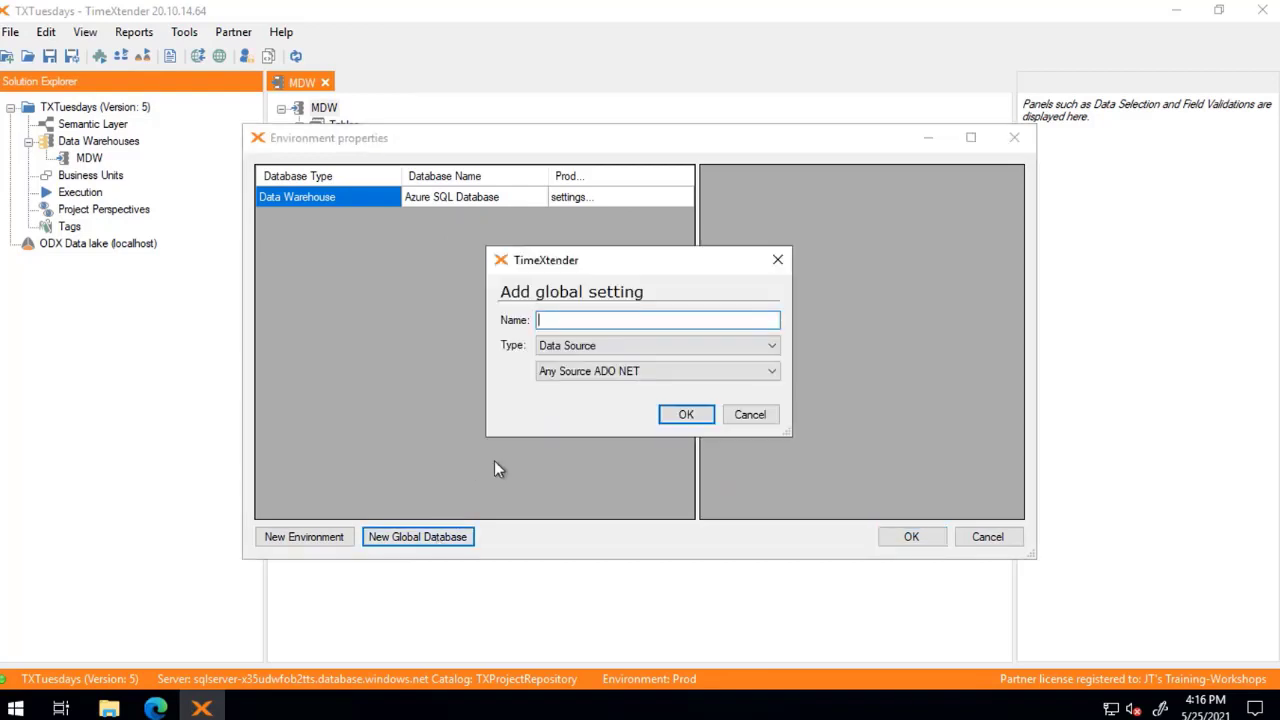
type("Analysis")
type(" Service")
type("s")
type("Azure")
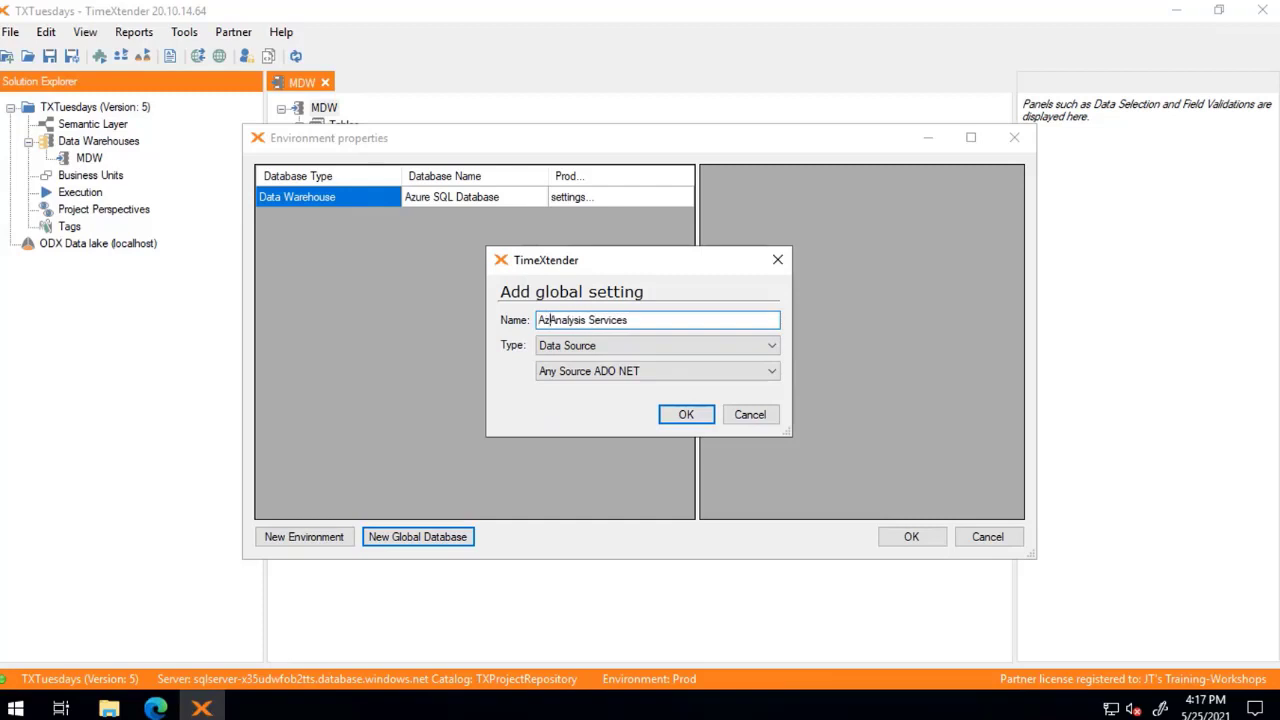
left_click(688, 345)
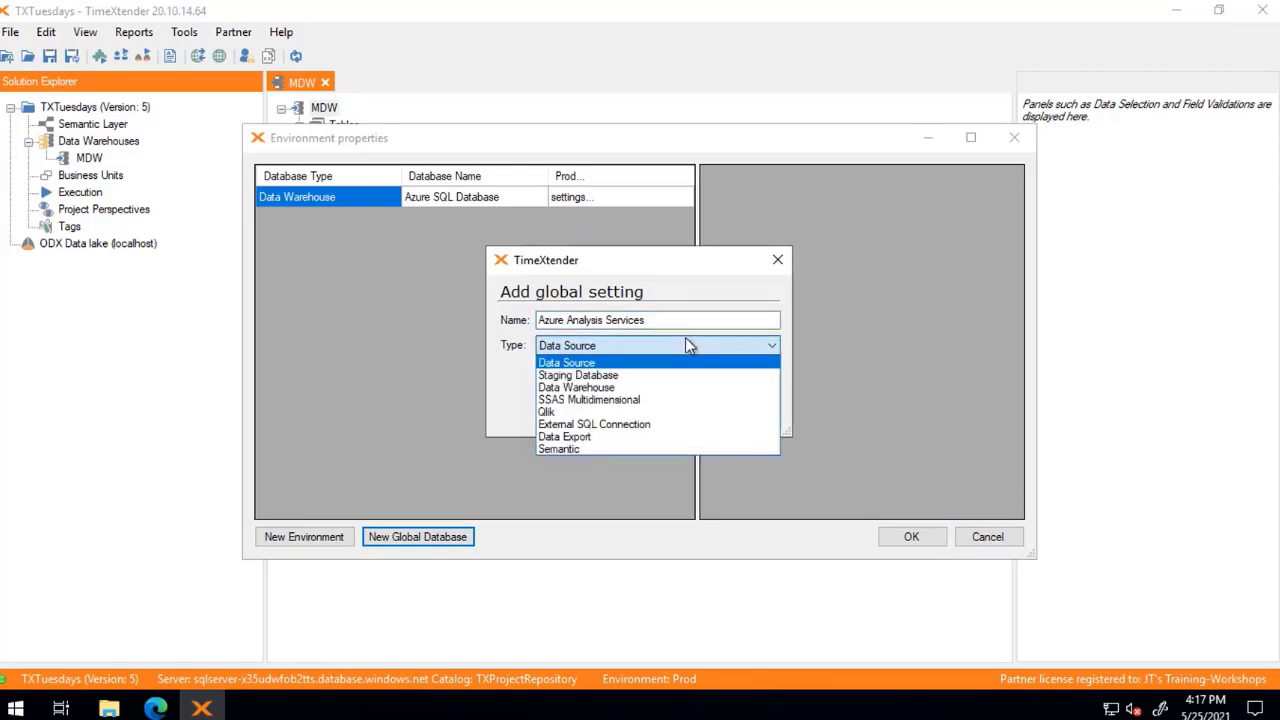
left_click(588, 449)
left_click(579, 373)
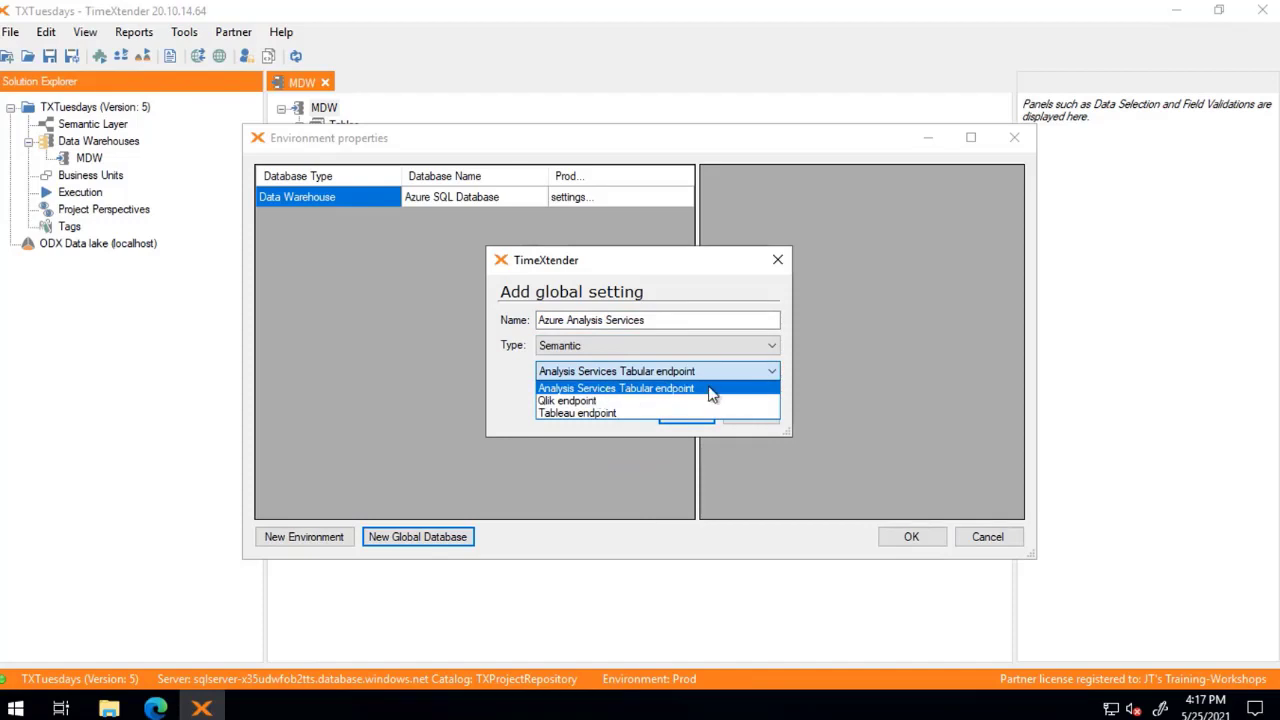
left_click(709, 389)
left_click(696, 416)
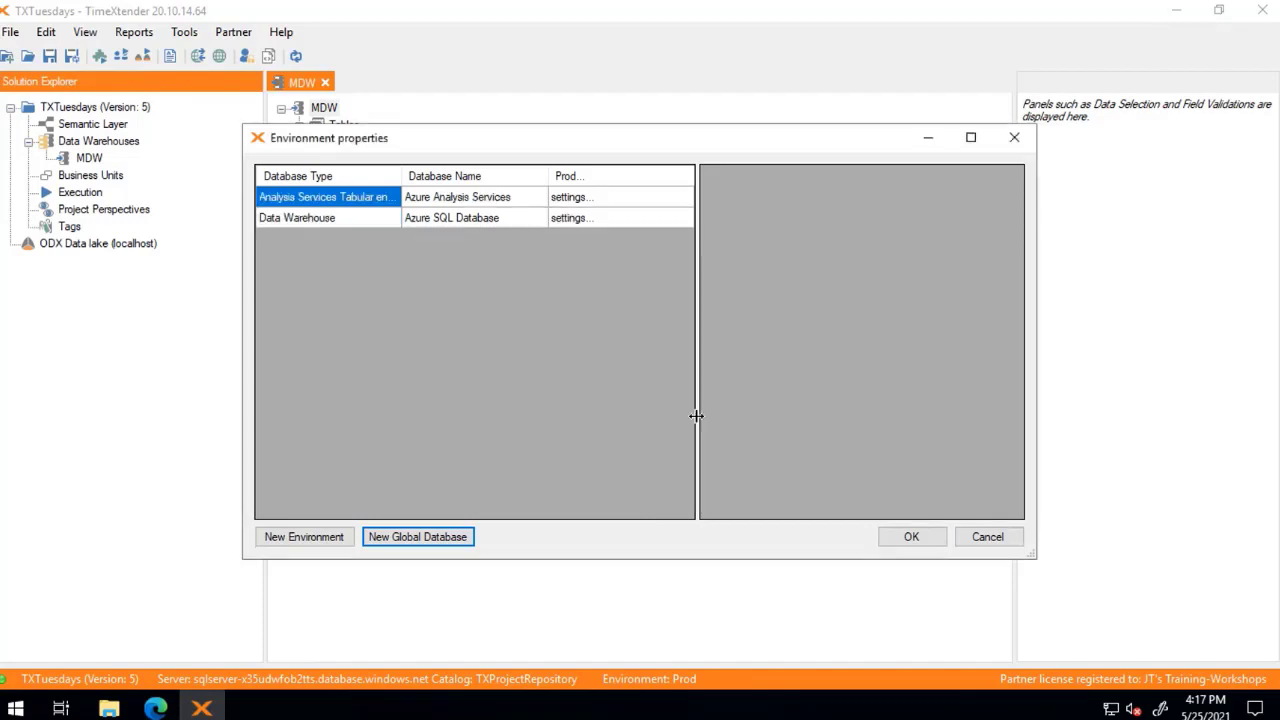
- In the endpoint's Prod settings, set the server to asazure://westus2.asazure.windows.net/txtuesdays and the database to TX_Sales_Prod
left_click(612, 199)
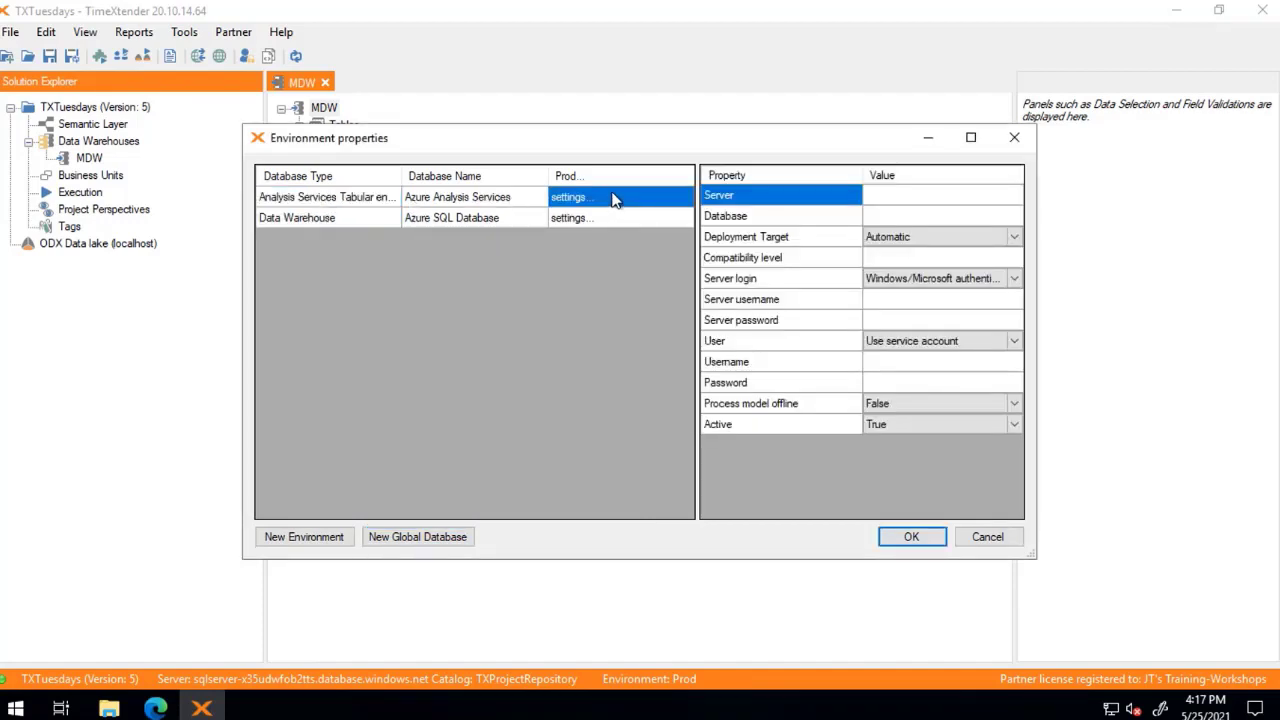
left_click(910, 200)
left_click(918, 196)
key("ctrl+v")
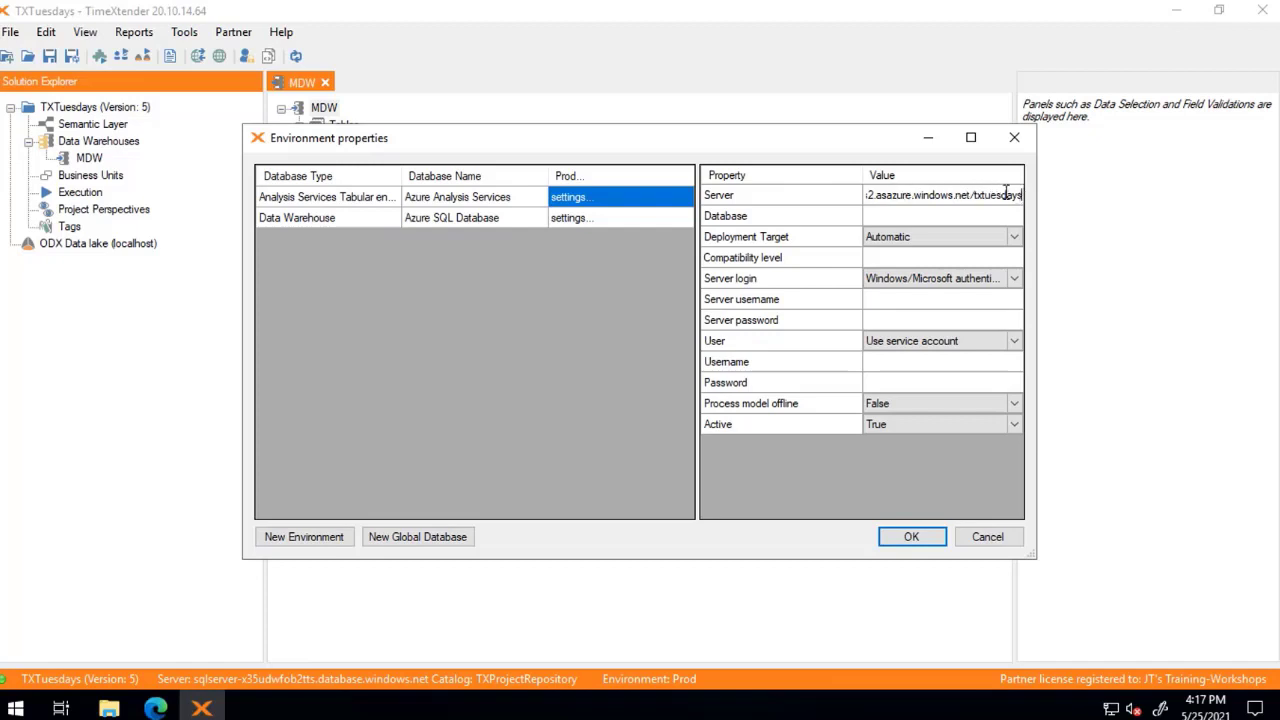
left_click(900, 212)
left_click(899, 212)
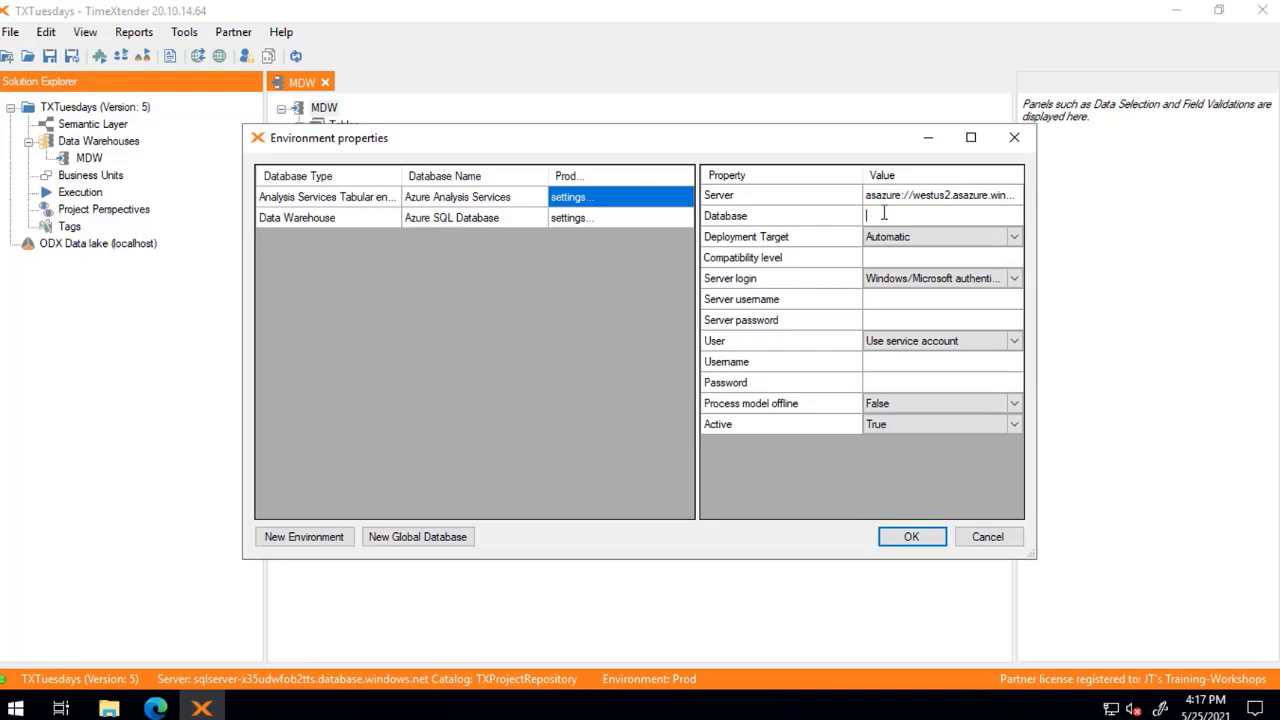
type("TX_Sales_Prod")
- Set the endpoint's server login to Authentication login
left_click(955, 238)
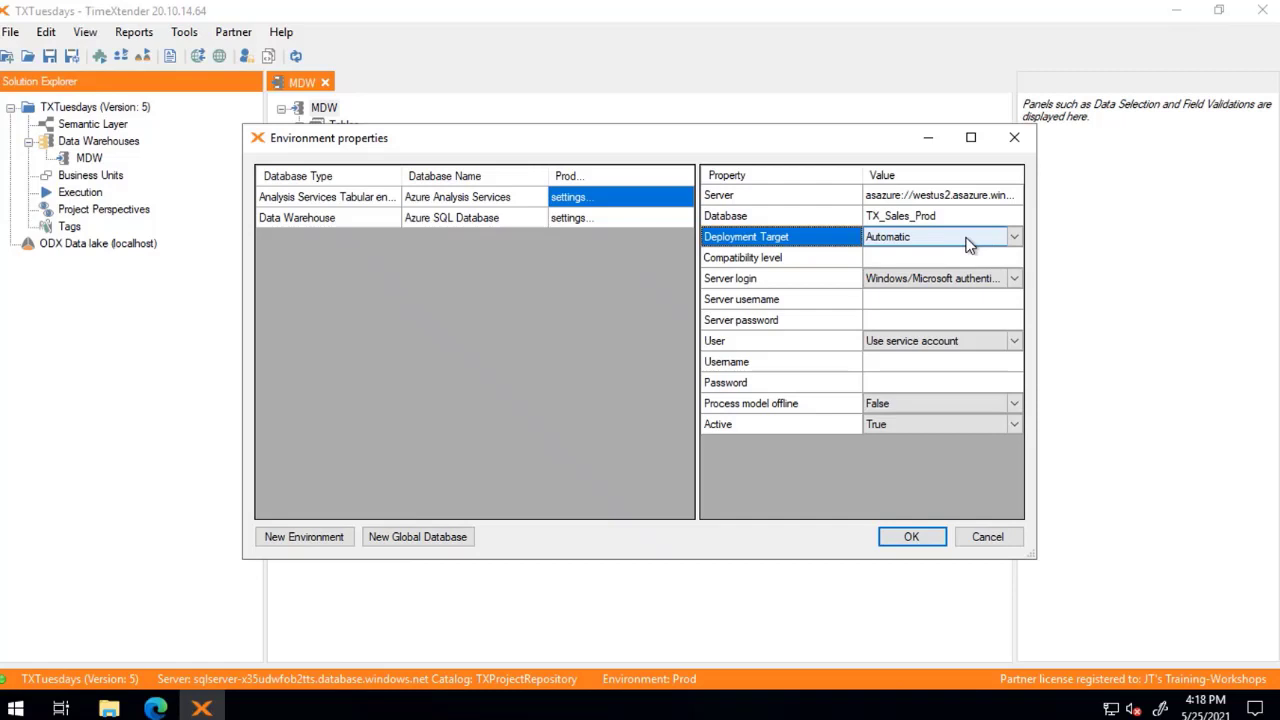
left_click(800, 259)
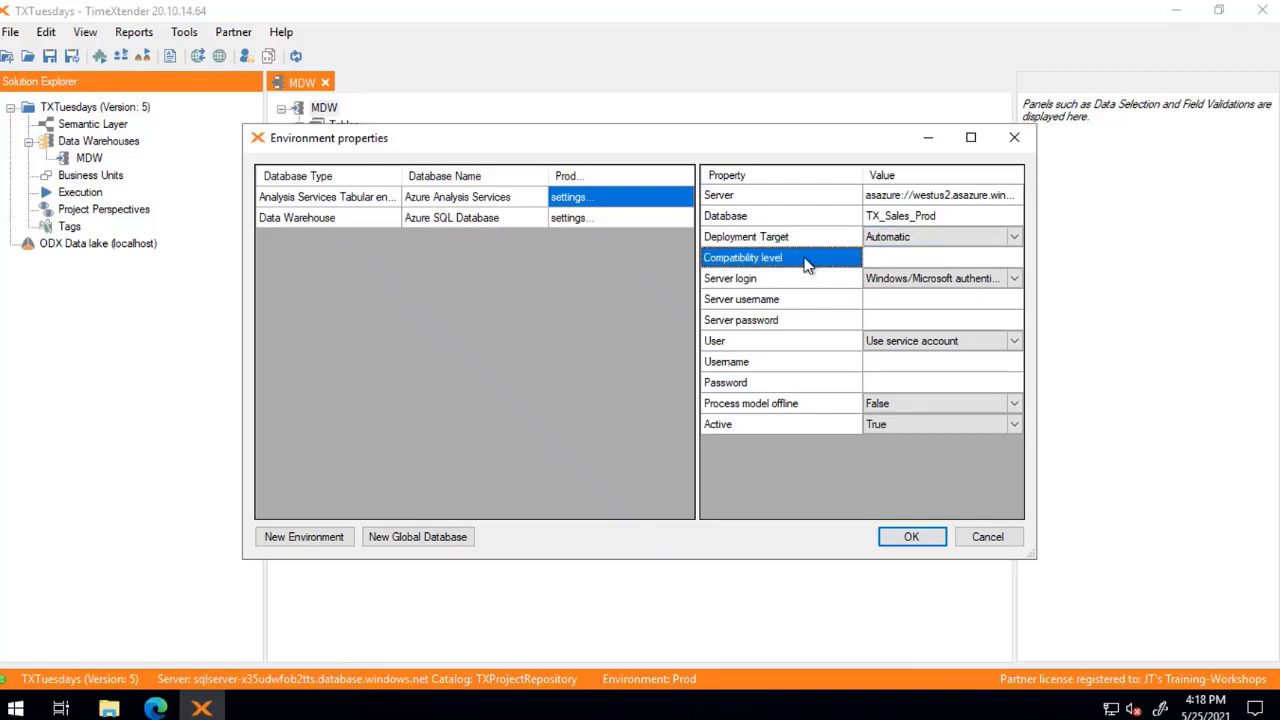
left_click(1016, 283)
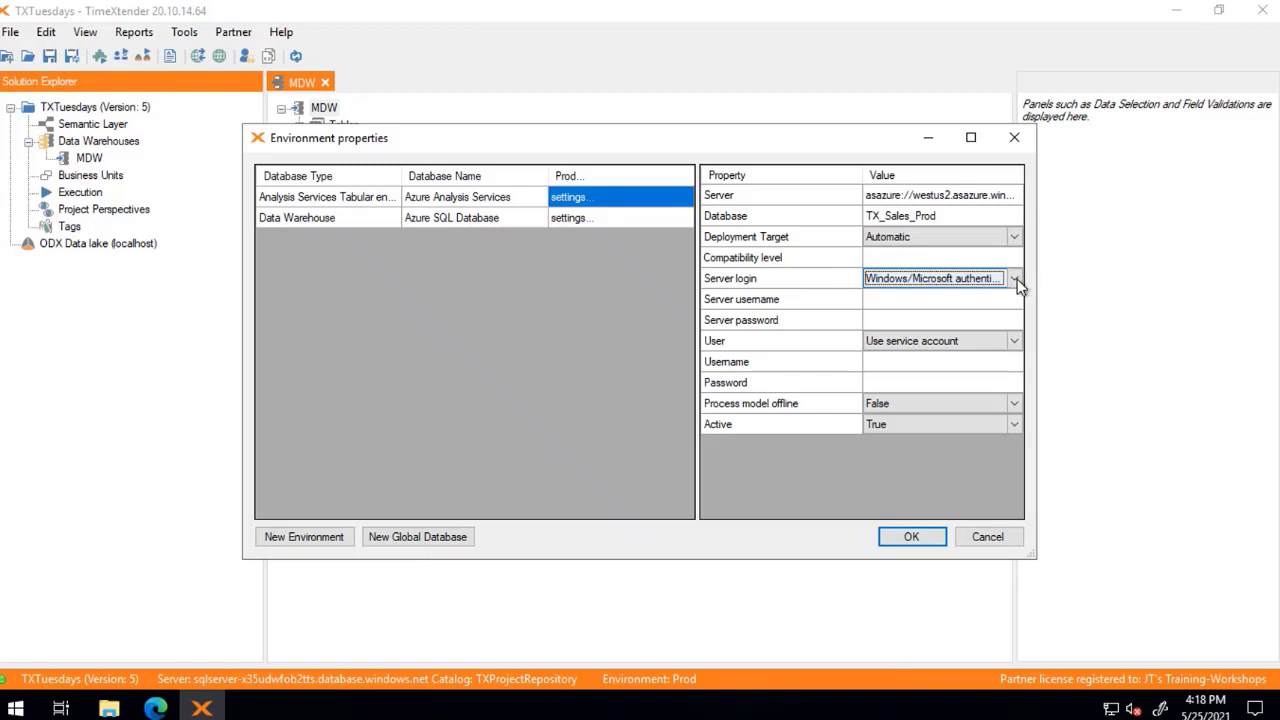
left_click(1016, 283)
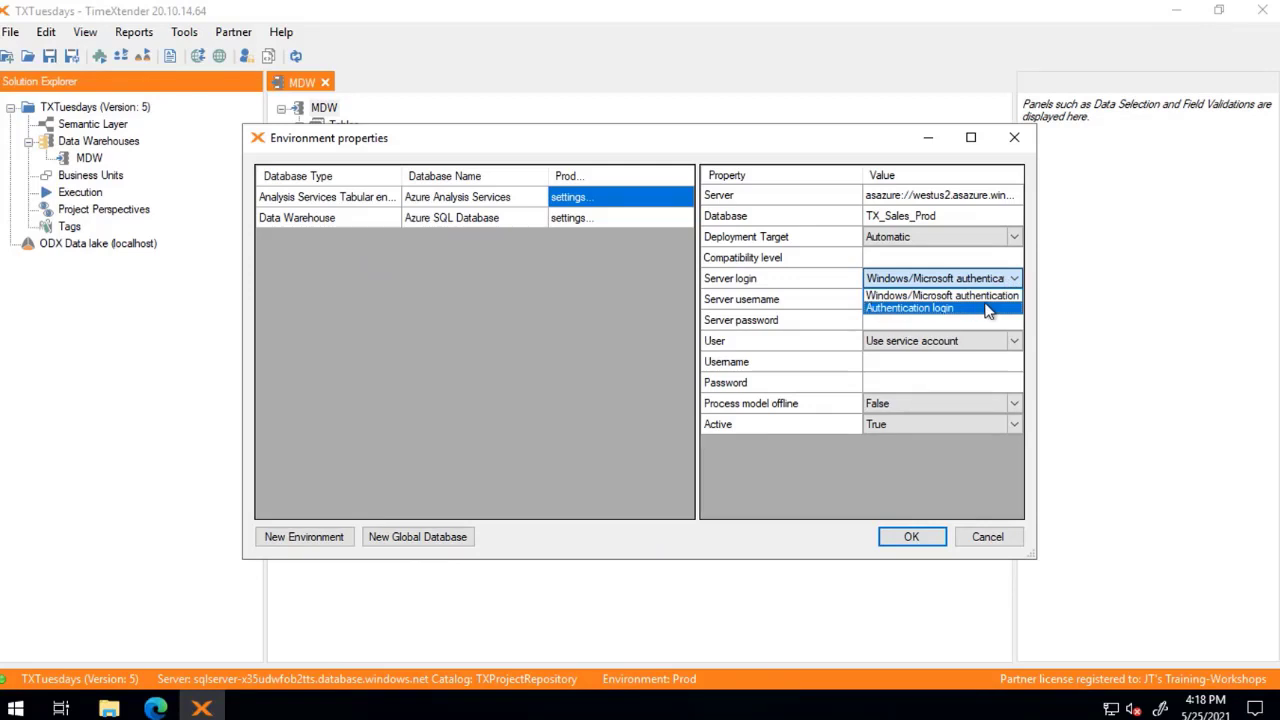
left_click(987, 309)
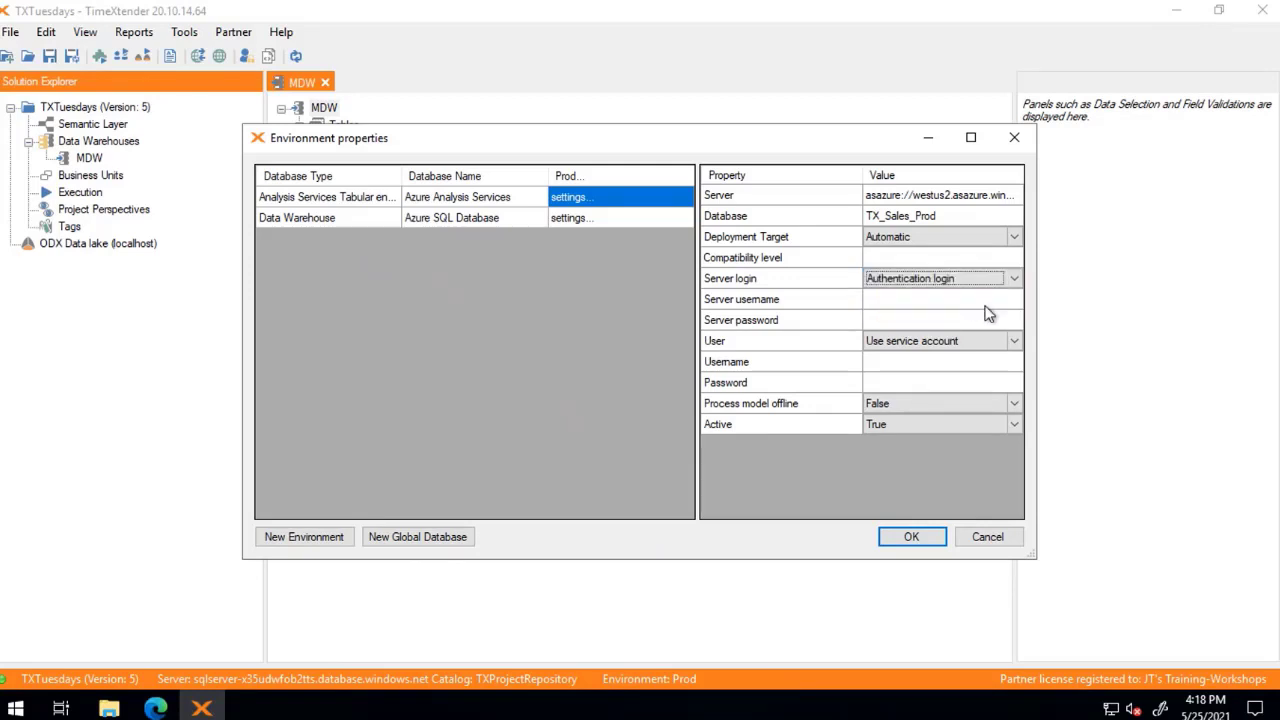
- Set the server username to the prefix app: followed by the app registration's Application (client) ID
left_click(920, 301)
left_click(908, 300)
type("app:")
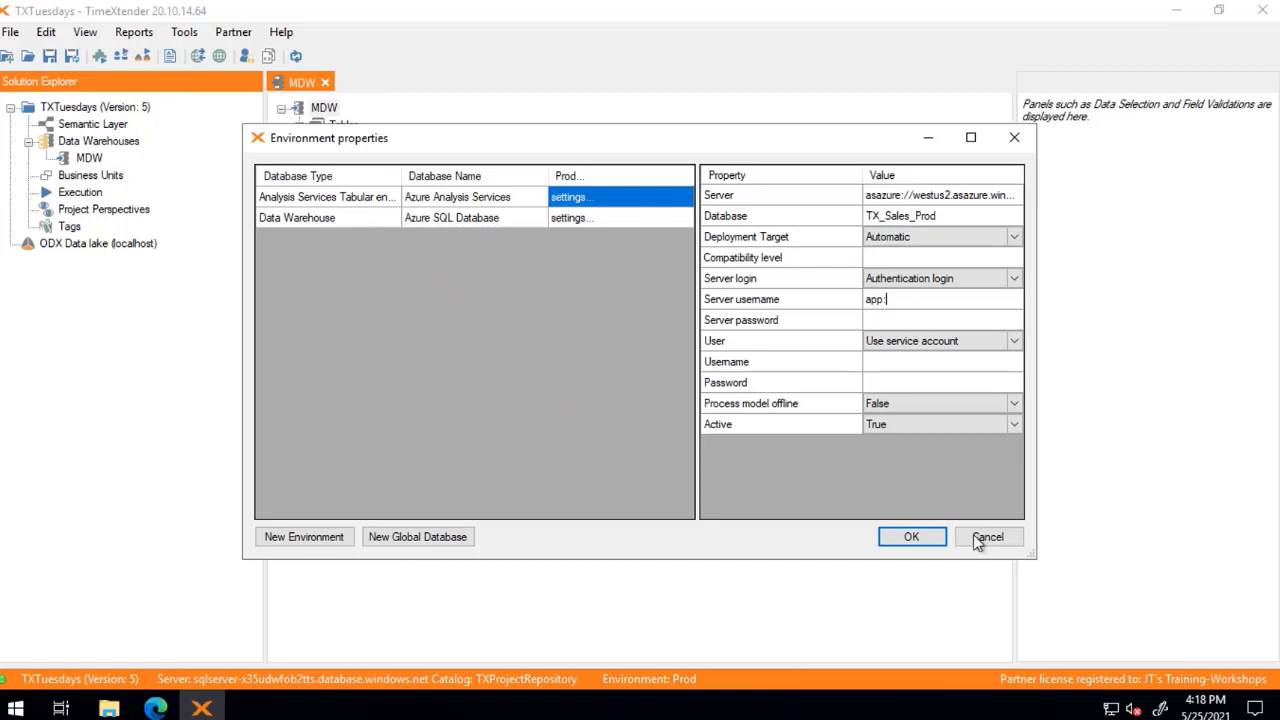
key("ctrl+v")
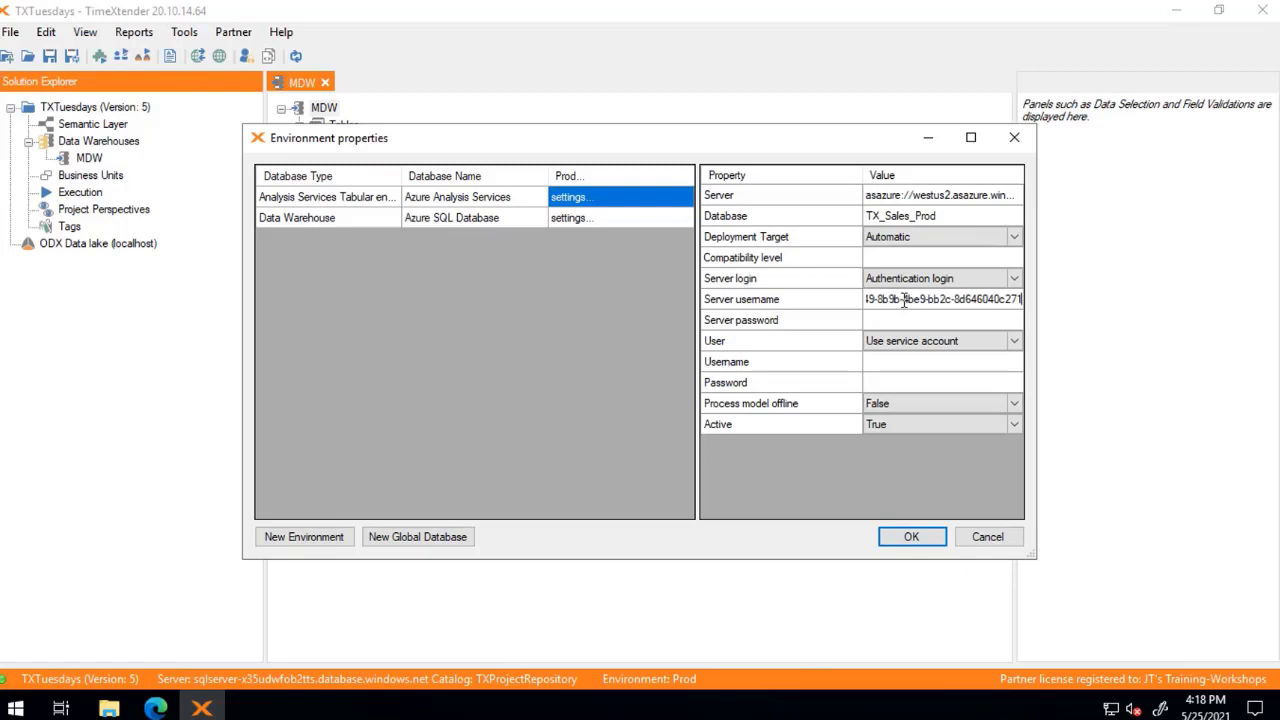
left_click_drag(986, 300, 843, 306)
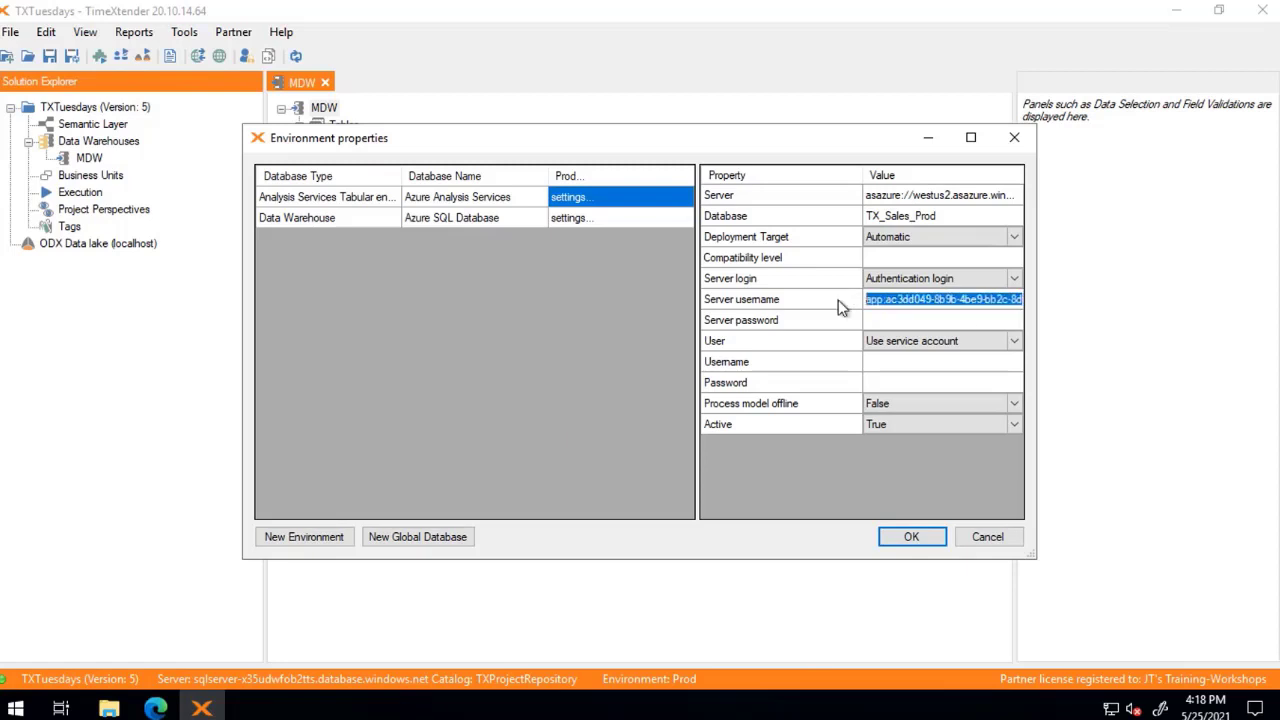
left_click(882, 301)
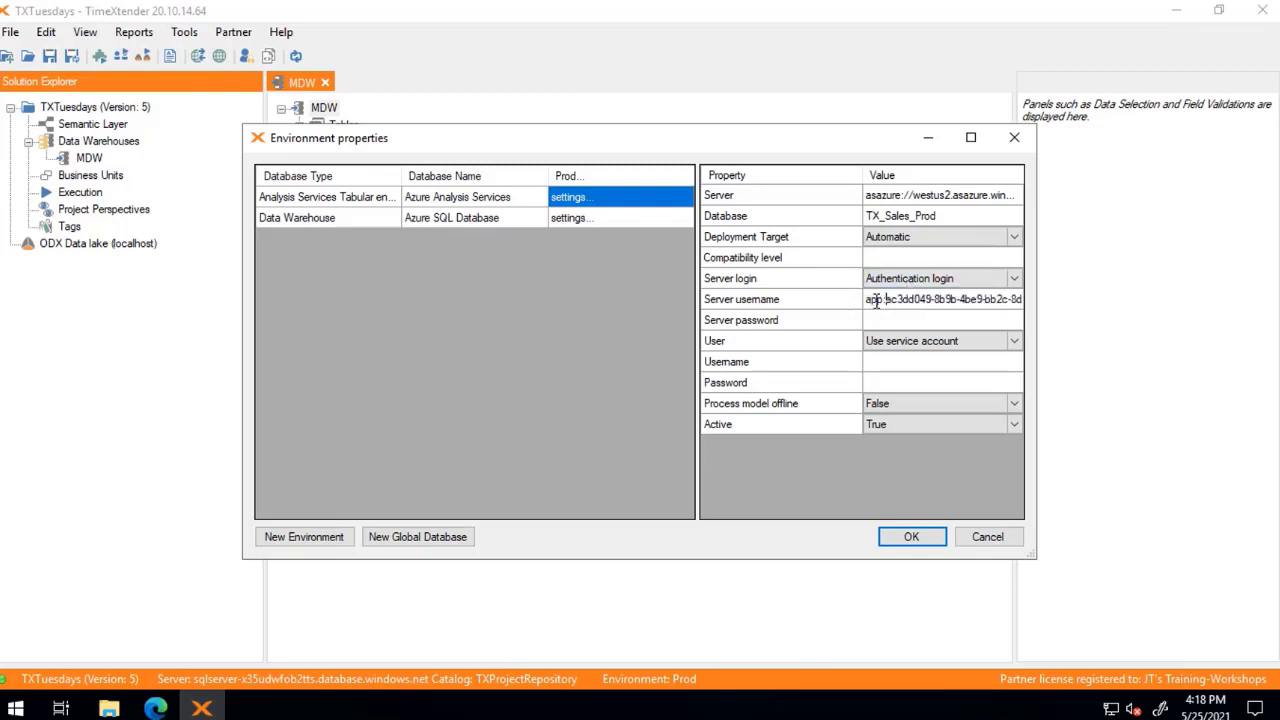
left_click_drag(896, 300, 996, 325)
- Maximize the Environment properties window and widen the property area so the full server username can be read
left_click(972, 139)
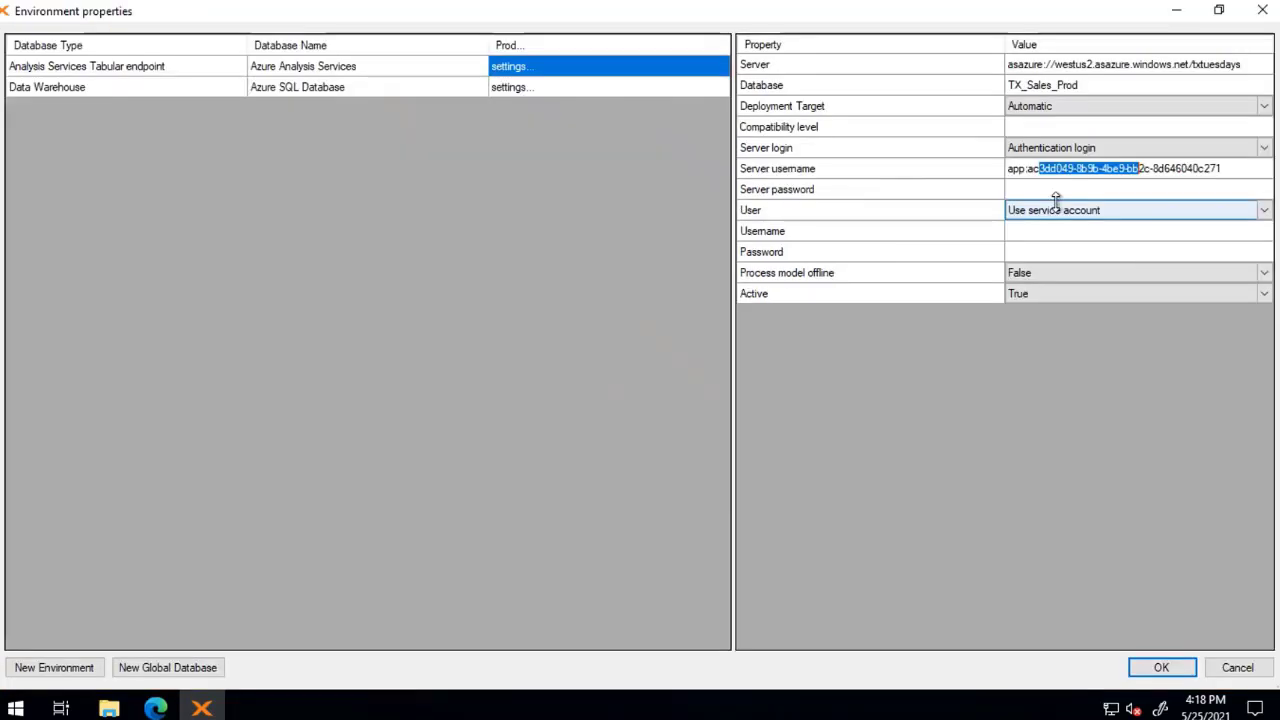
left_click(734, 210)
left_click_drag(607, 224, 575, 217)
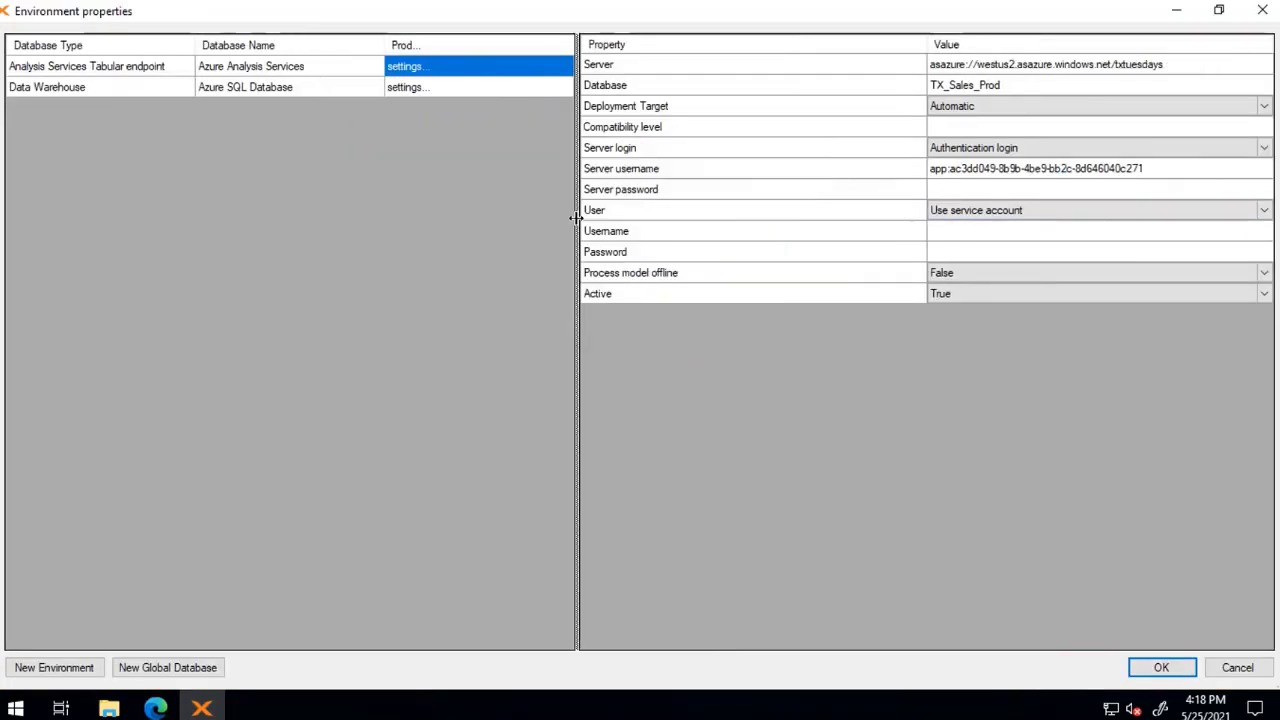
- Paste the app registration's client secret as the server password
left_click(965, 192)
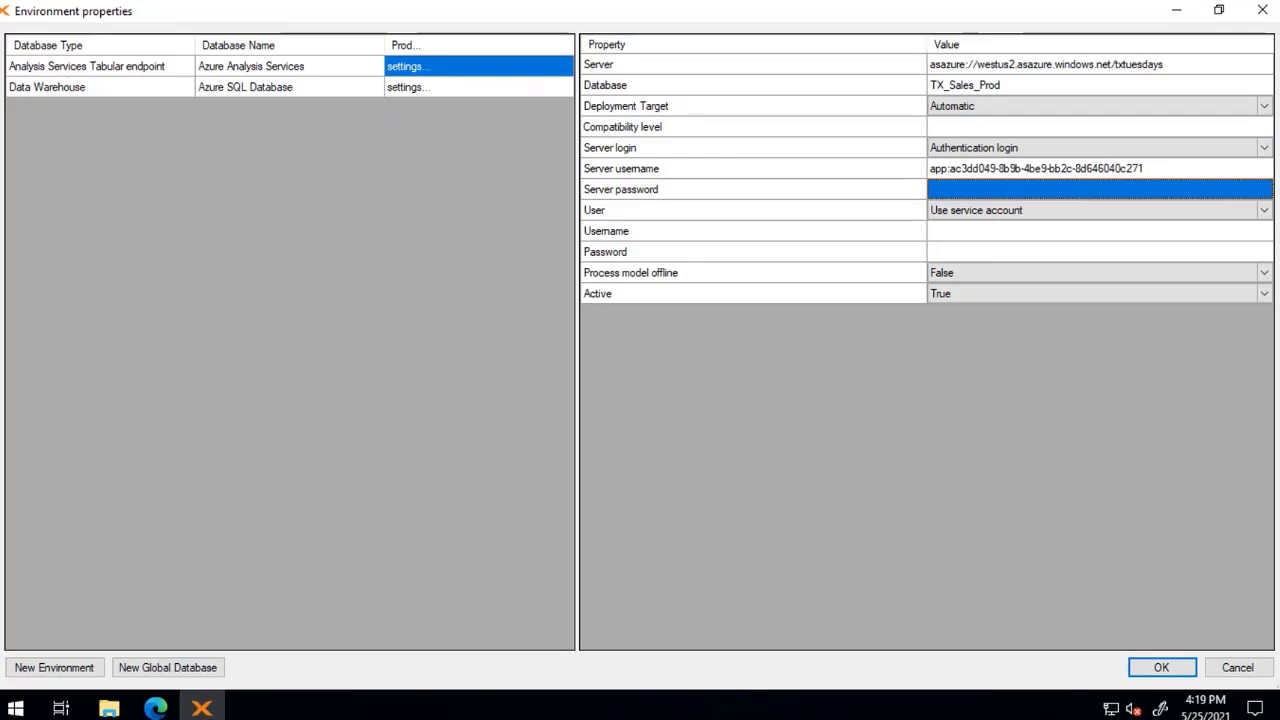
left_click(1020, 189)
key("ctrl+v")
key("Return")
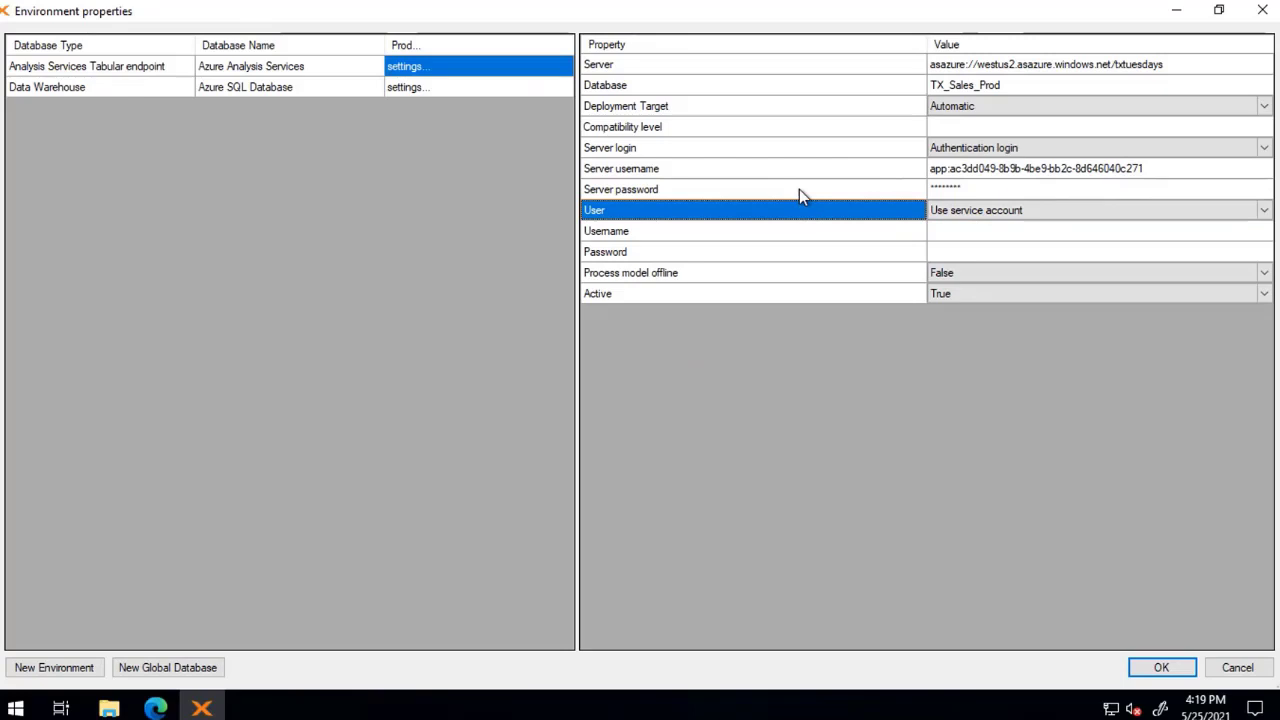
left_click(962, 172)
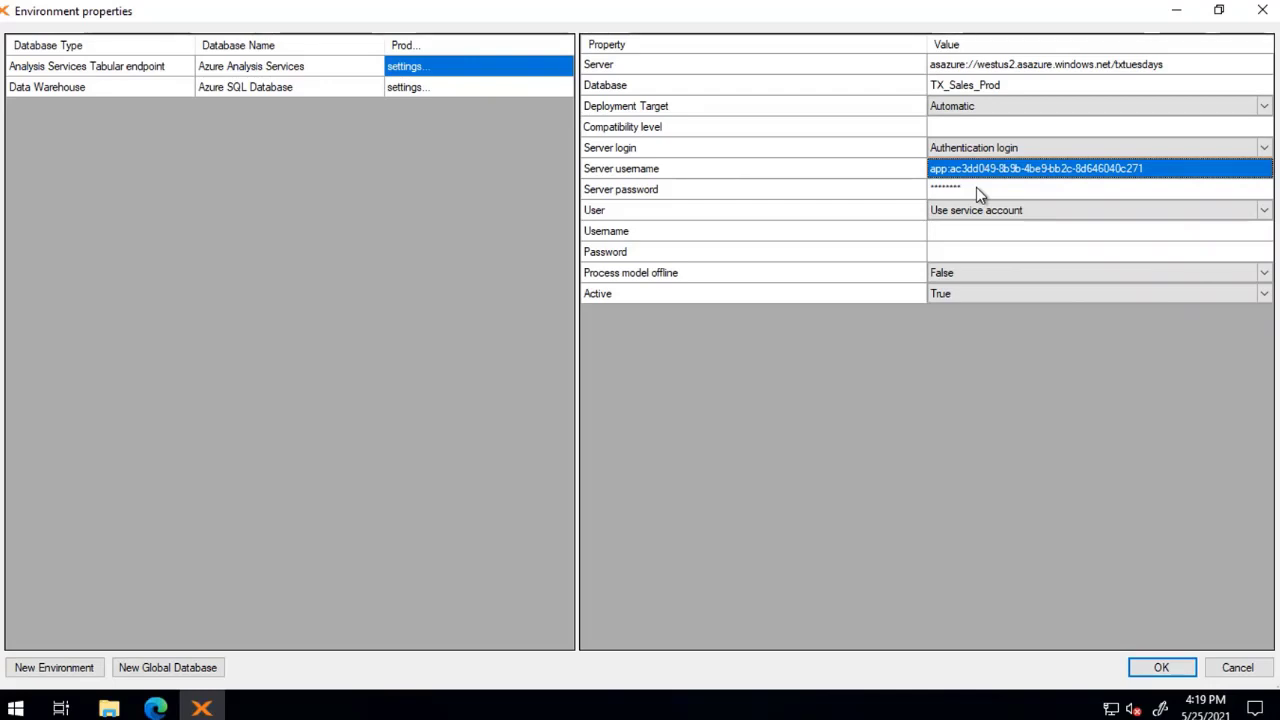
left_click(735, 215)
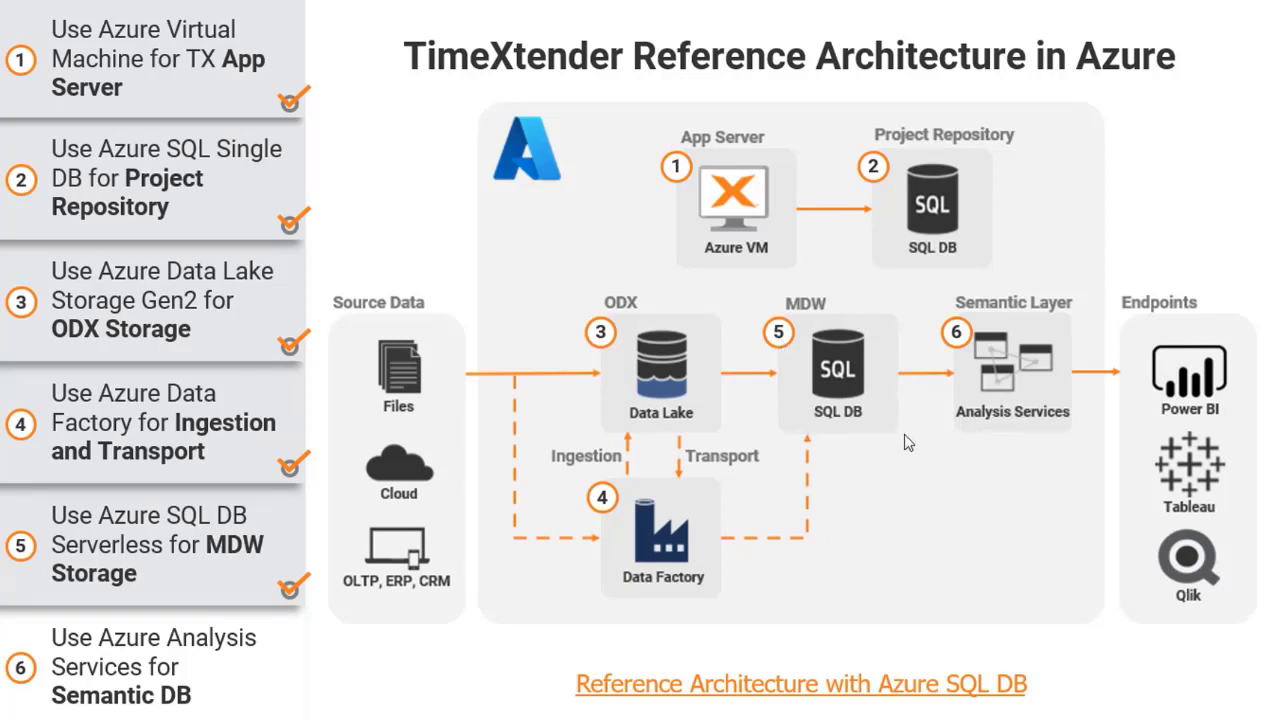
key("alt+Tab")
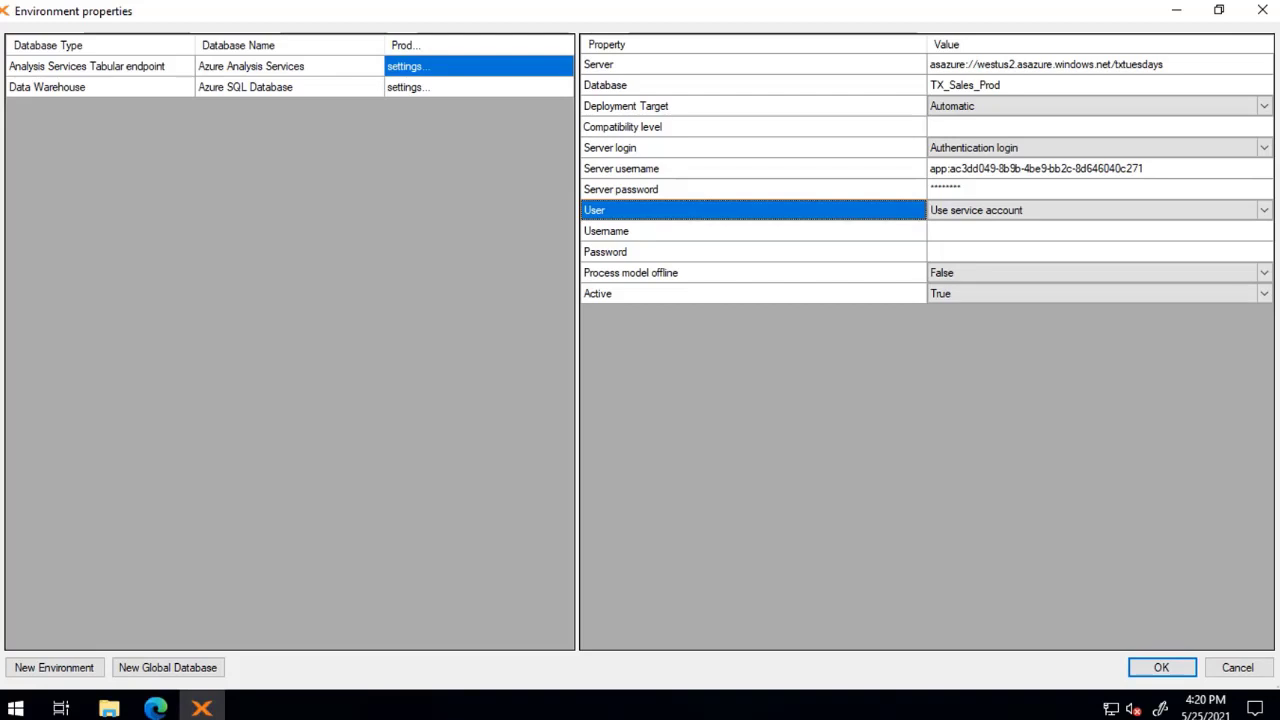
- Set the endpoint's User option to Use windows user and enter MyUsername as the username
left_click(1010, 210)
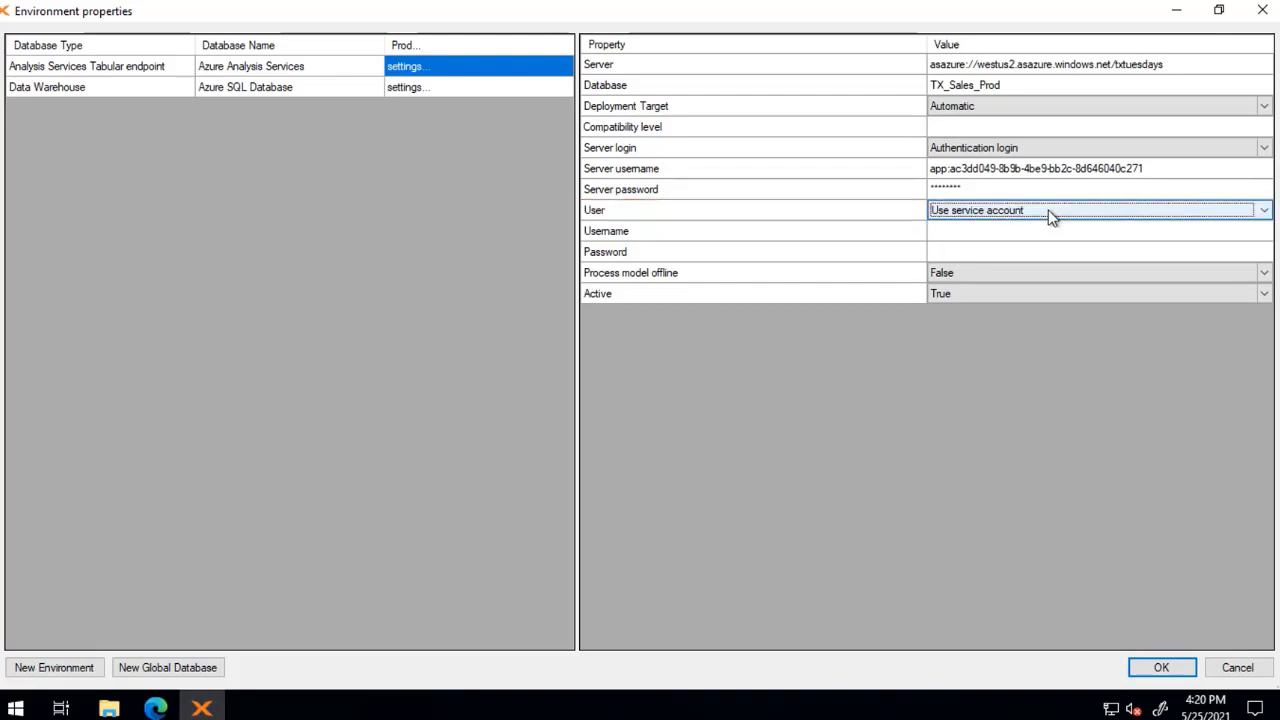
left_click(1050, 215)
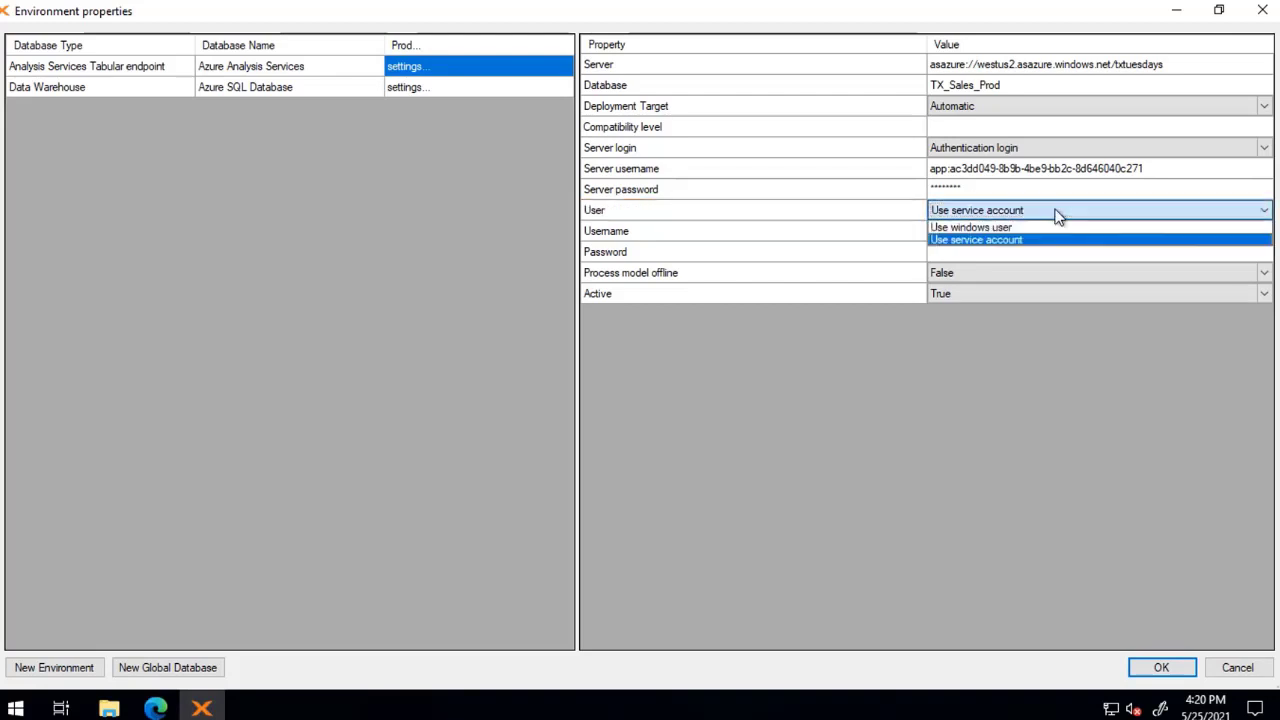
left_click(950, 227)
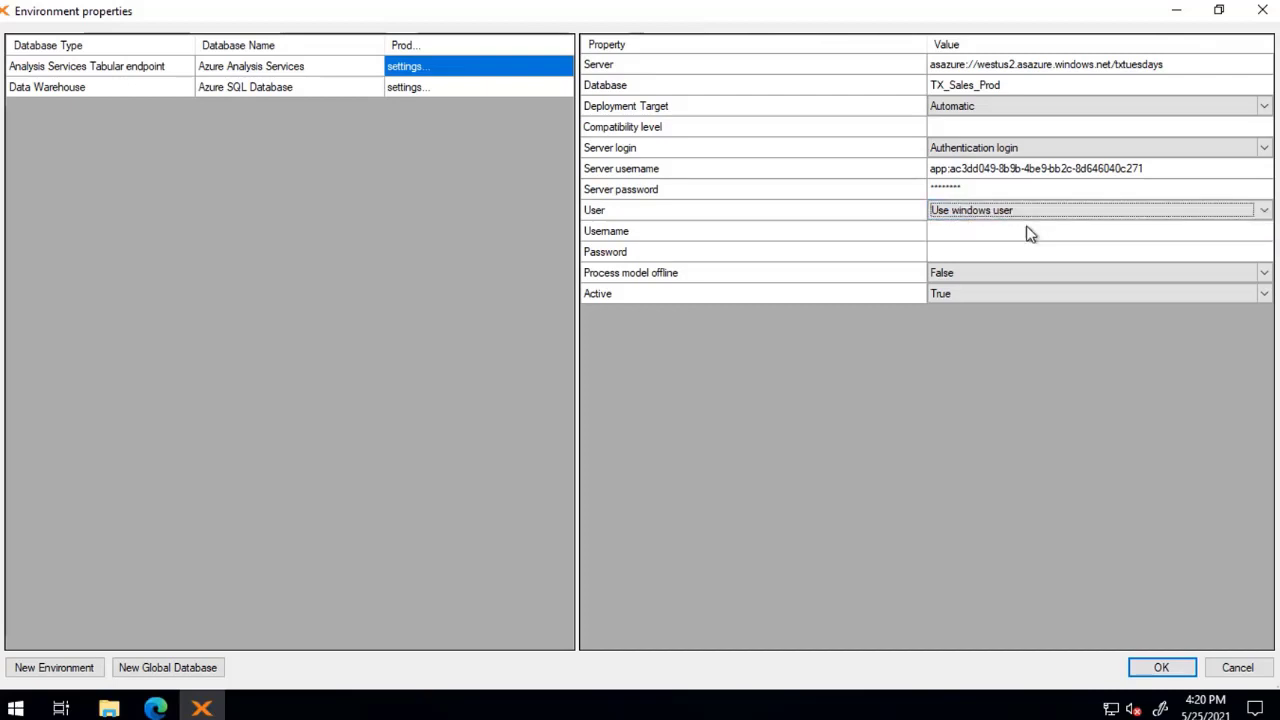
left_click(1030, 235)
left_click(1029, 231)
type("MyUsername")
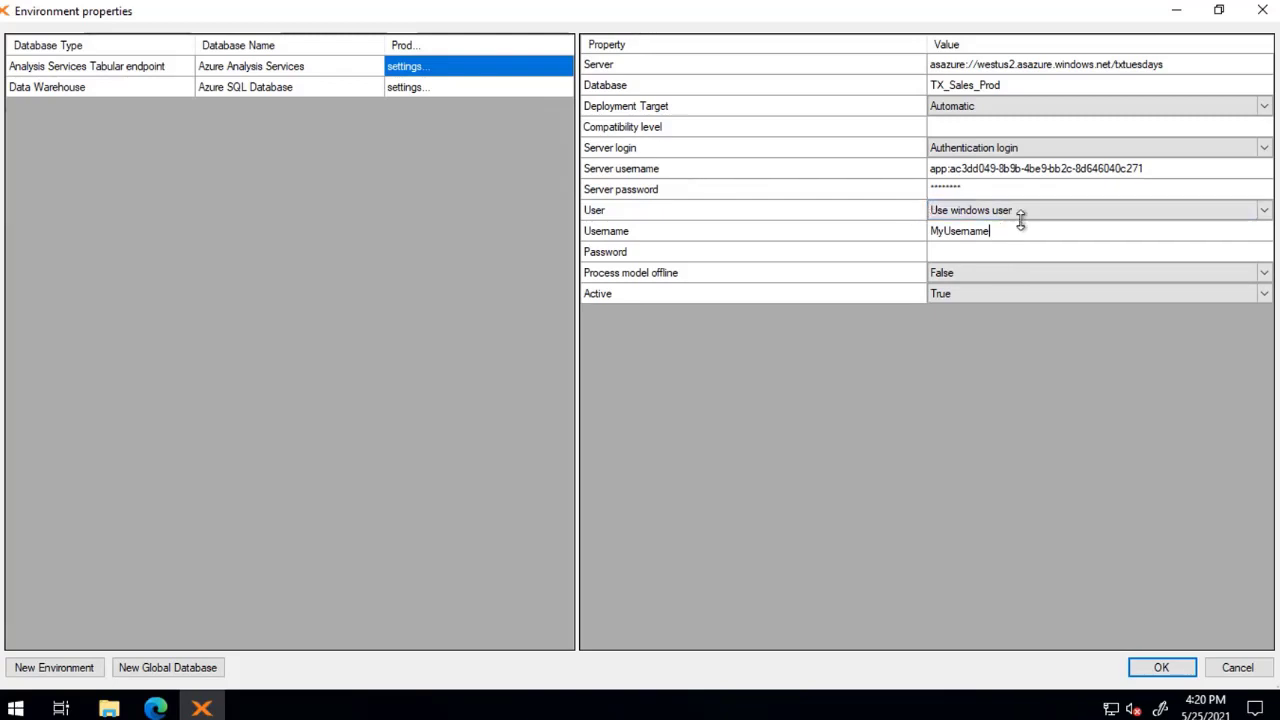
- Paste the Windows user's password into the endpoint's Password property and save the environment properties
left_click(970, 251)
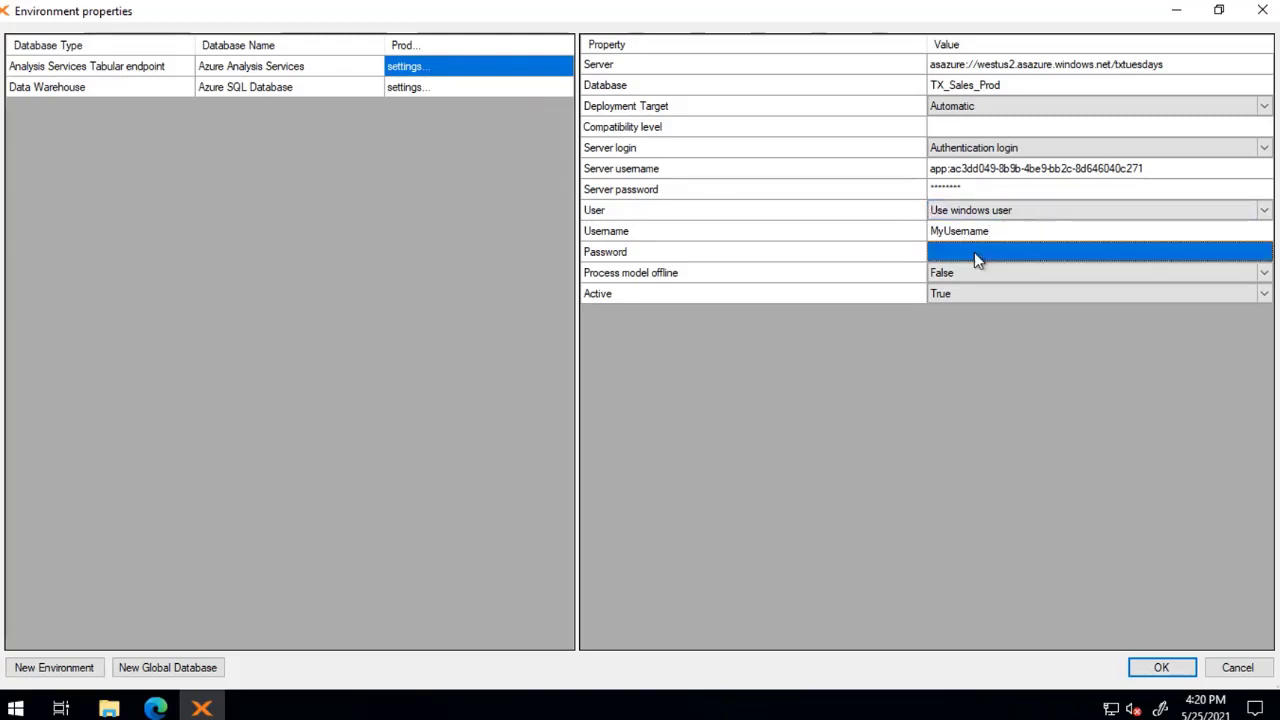
left_click(972, 250)
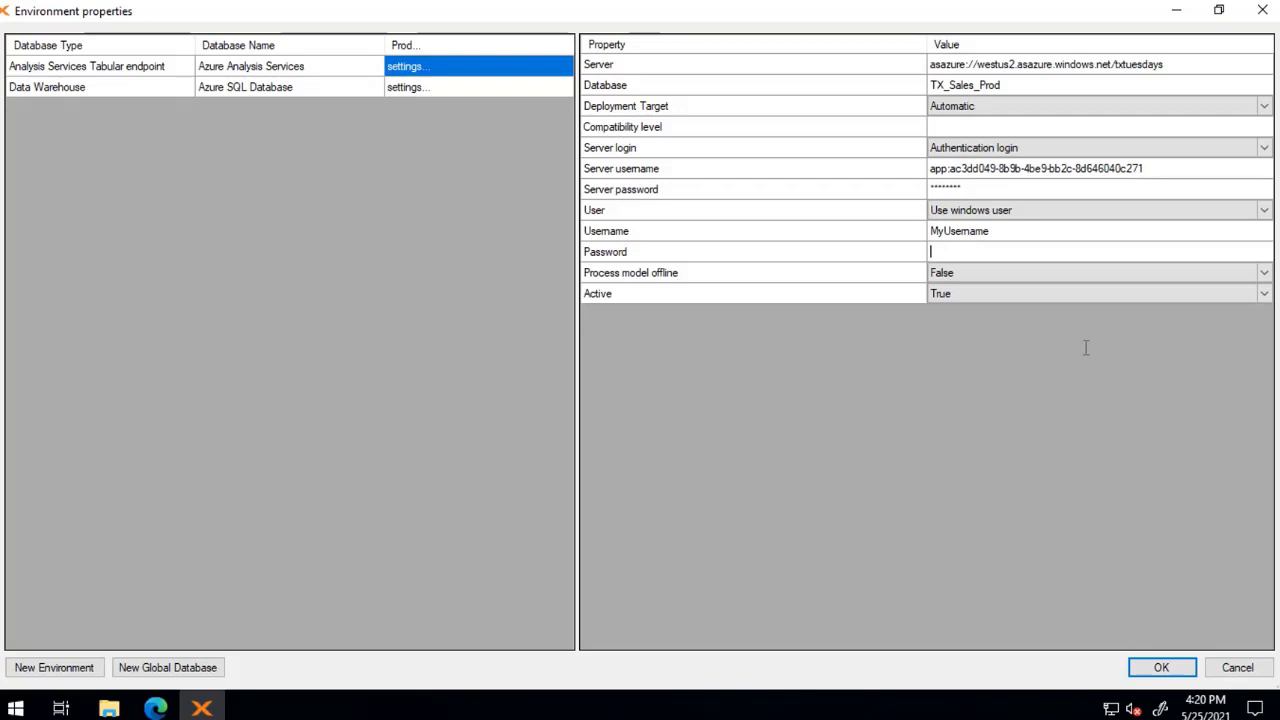
key("ctrl+v")
key("Tab")
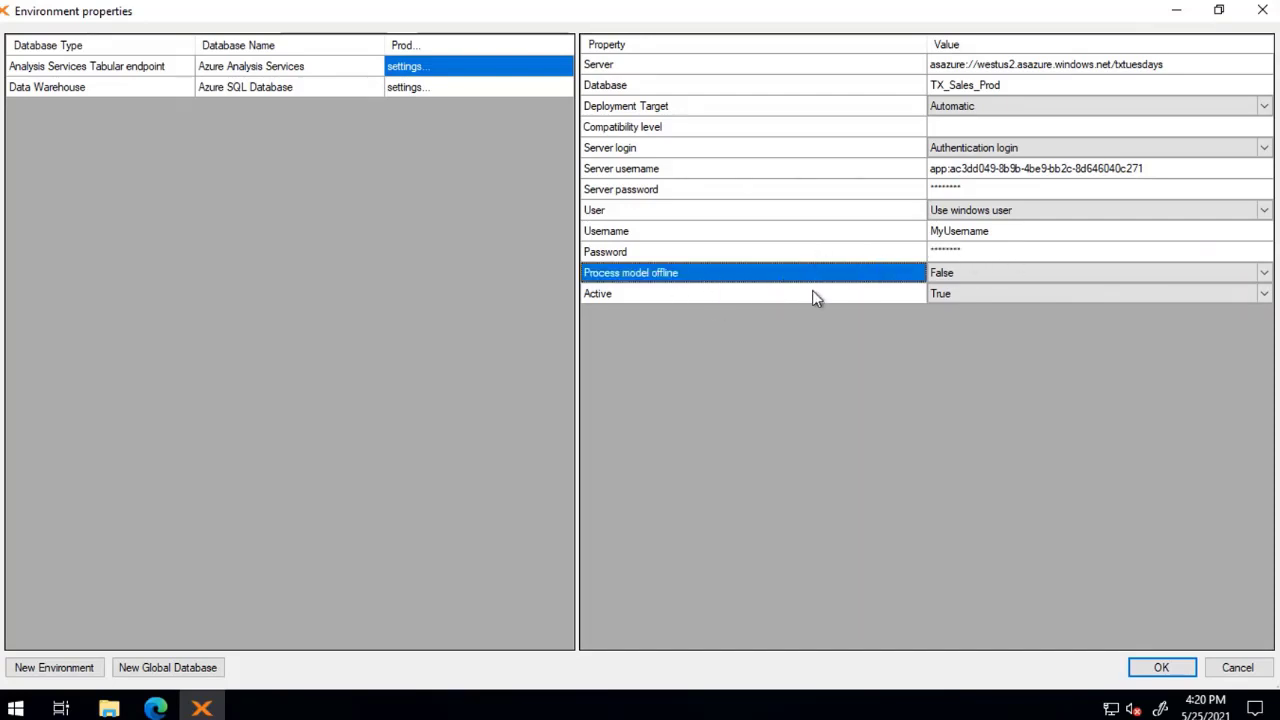
left_click(992, 265)
left_click(985, 297)
left_click(1170, 675)
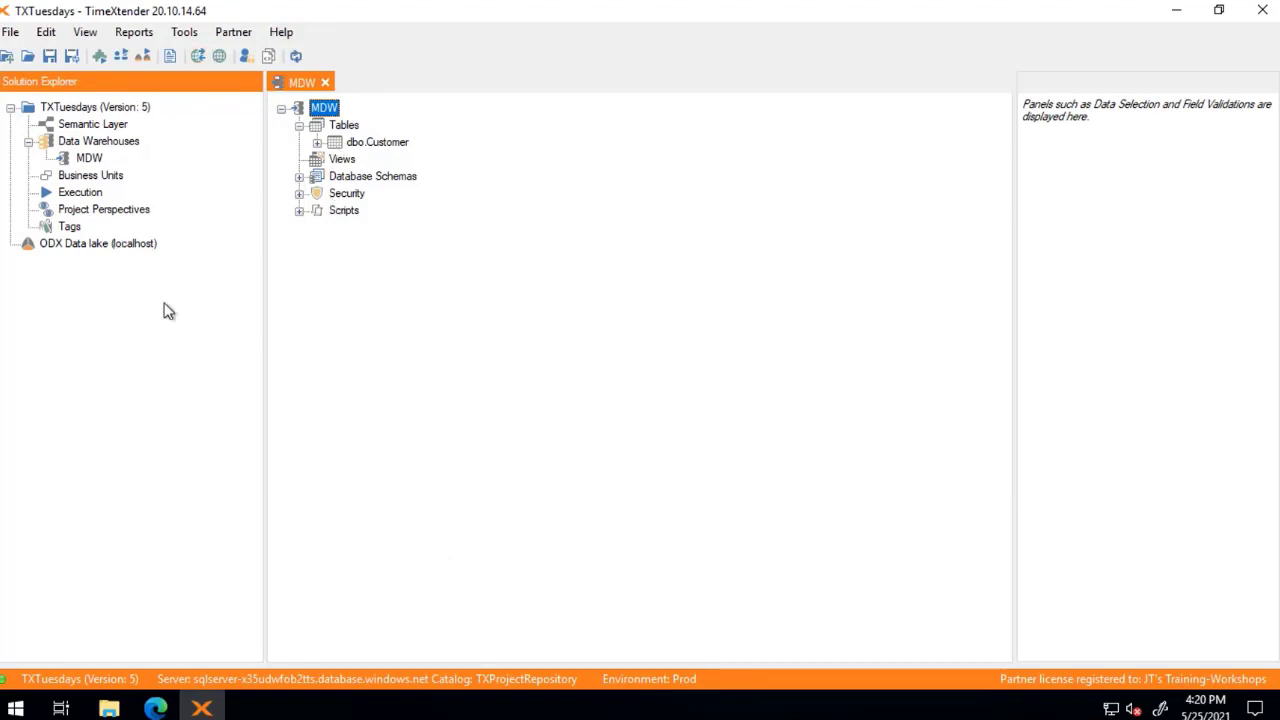
- Add a semantic model named Sales to the Semantic Layer, showing settings only for the Analysis Services Tabular endpoint
left_click(113, 127)
right_click(115, 128)
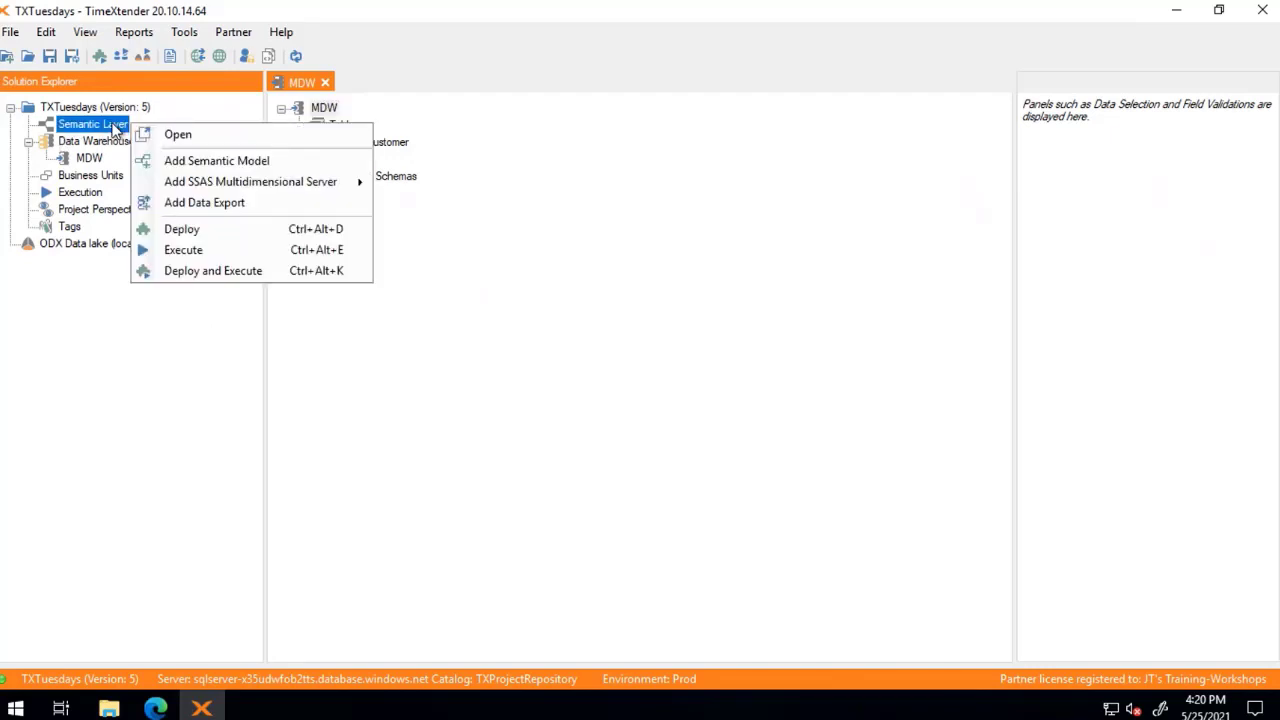
left_click(201, 161)
type("S")
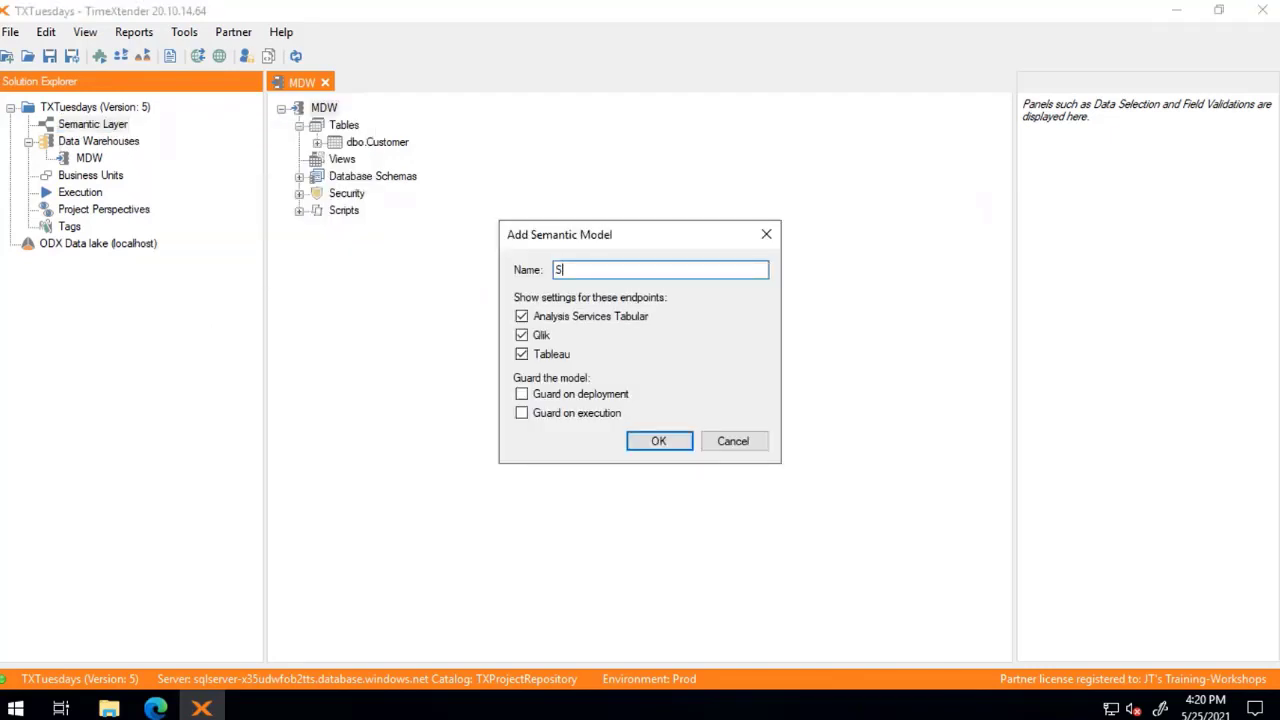
type("ales")
left_click(521, 335)
left_click(521, 355)
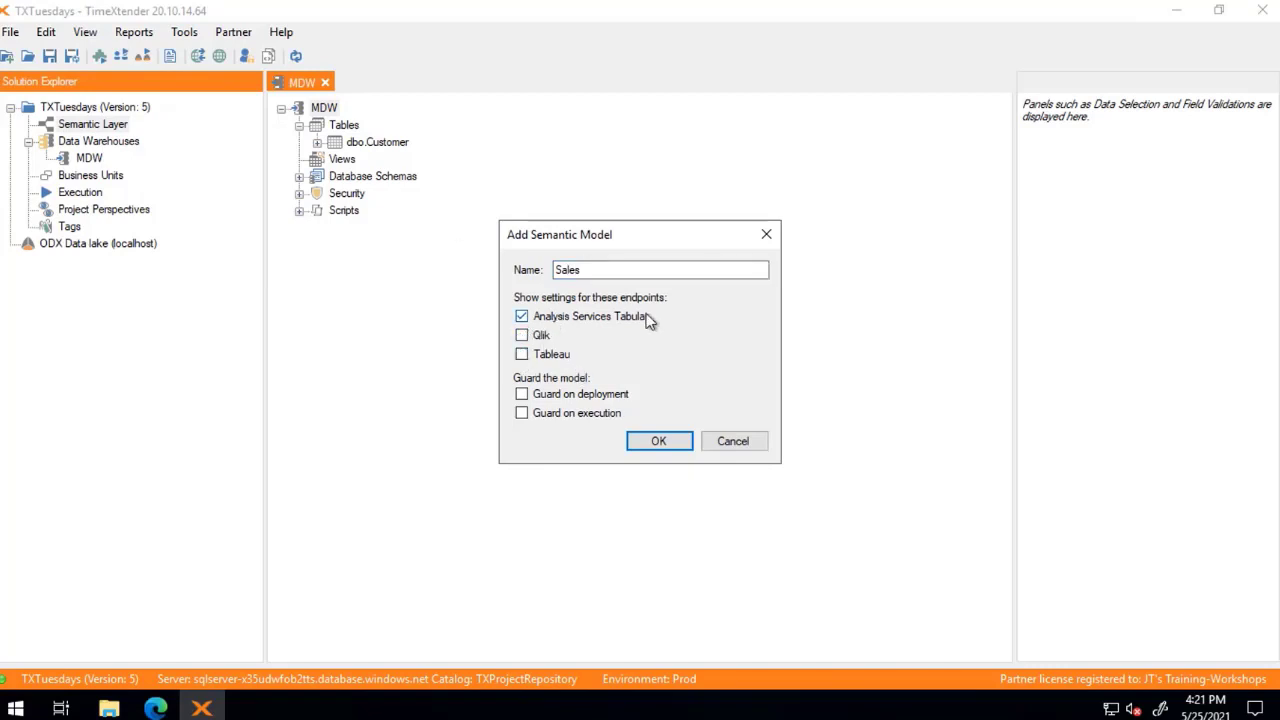
left_click(677, 443)
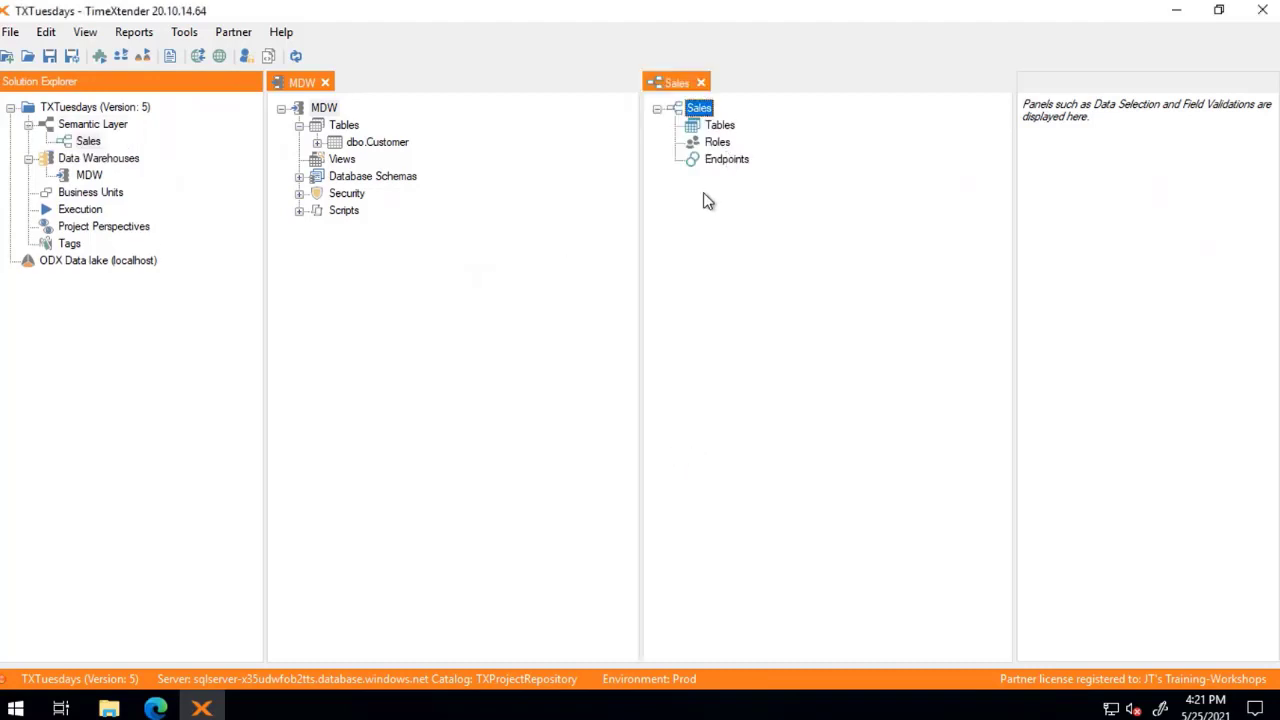
- Add an Analysis Services Tabular endpoint named AAS to the Sales model, using the Azure Analysis Services global setting
left_click(718, 166)
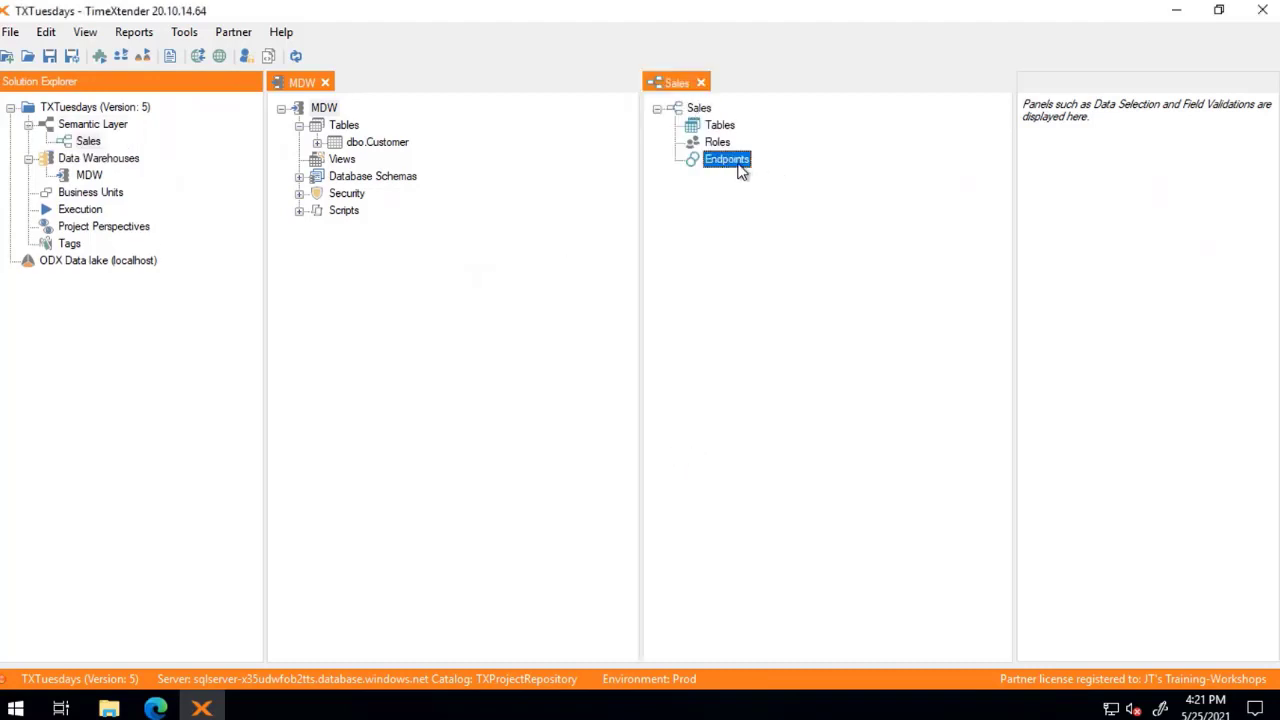
right_click(742, 166)
left_click(831, 175)
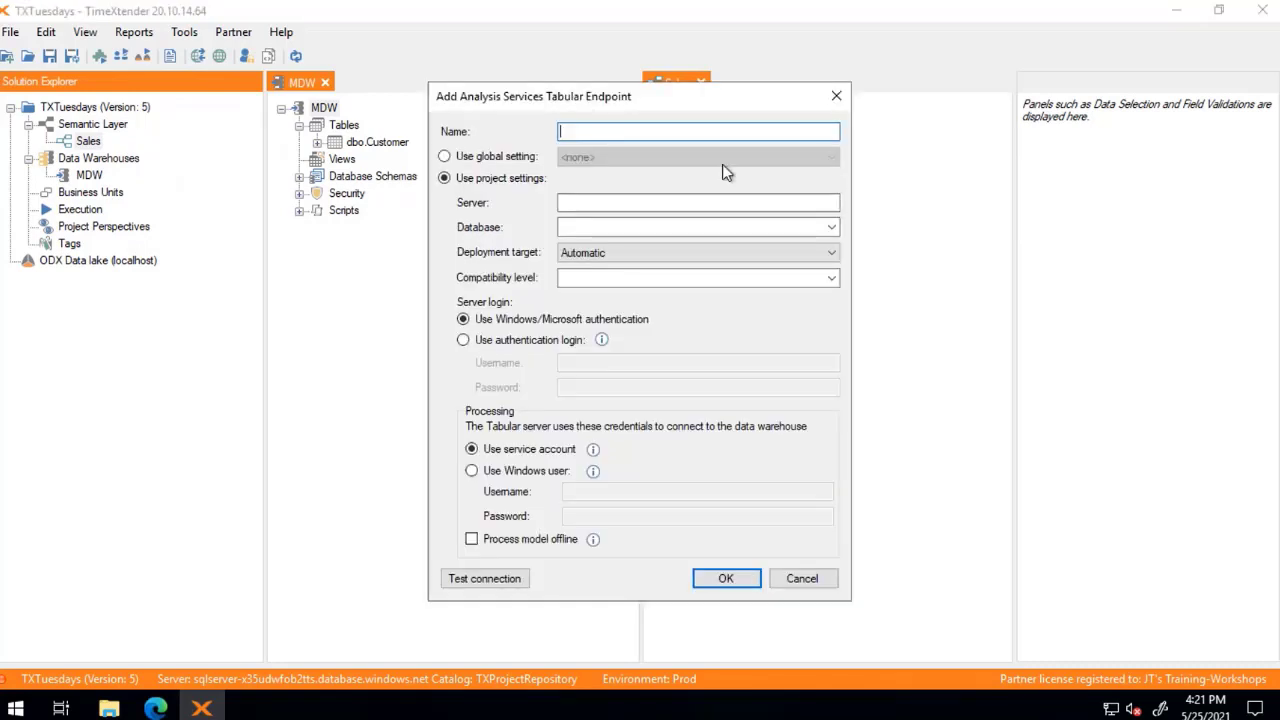
left_click(443, 158)
left_click(600, 157)
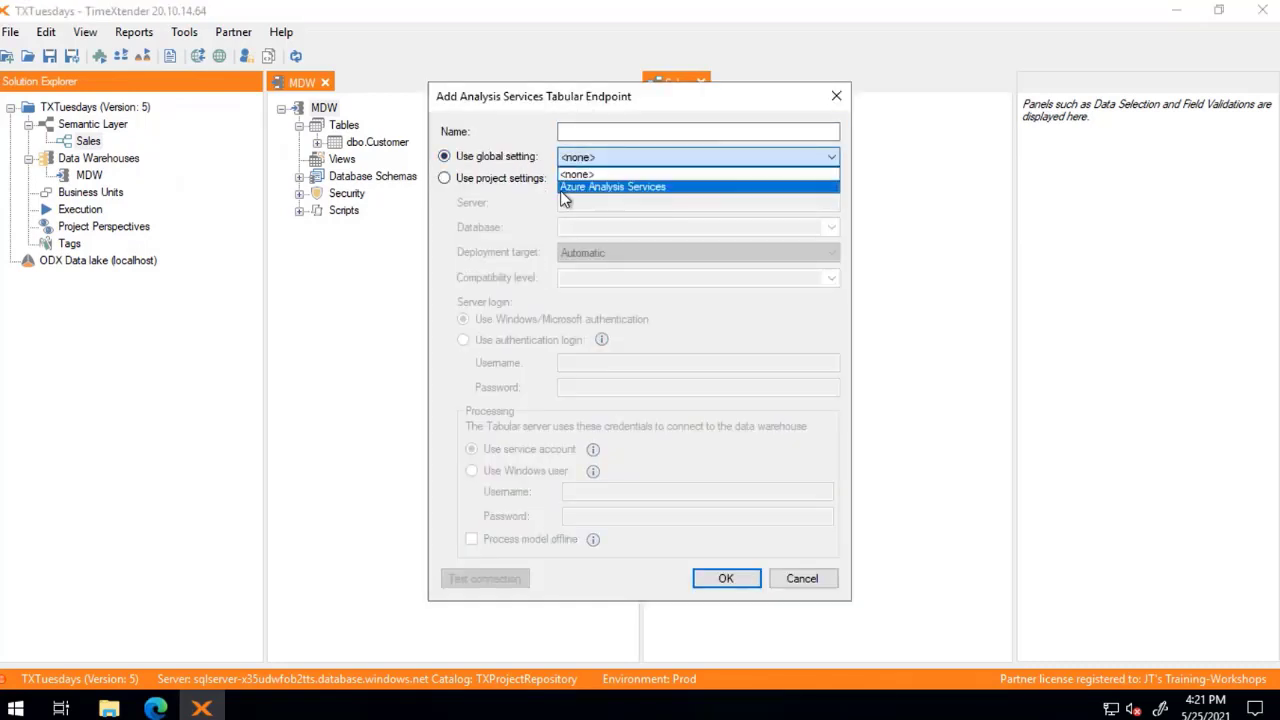
left_click(658, 185)
left_click(601, 133)
type("AAS")
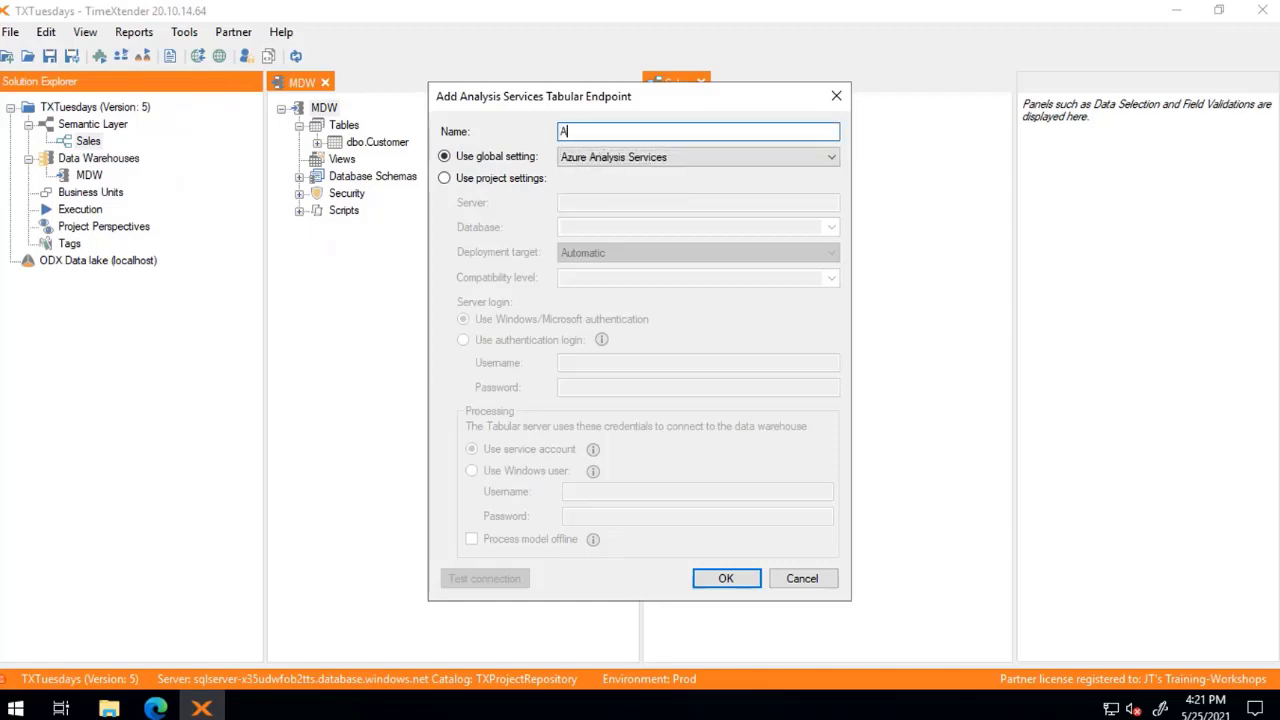
left_click(746, 578)
left_click(675, 160)
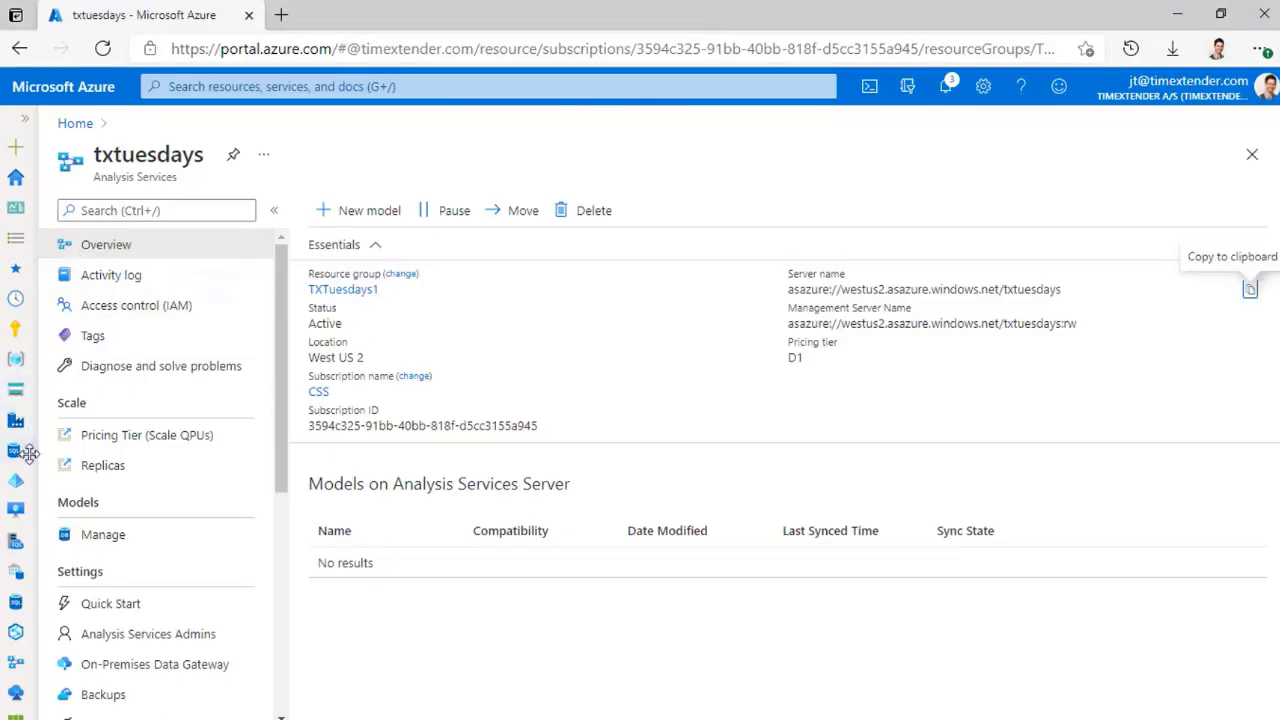
- In the Azure portal, search the Azure Active Directory groups for mini-, open the Mini-Lessons group and copy its Object Id
left_click(16, 484)
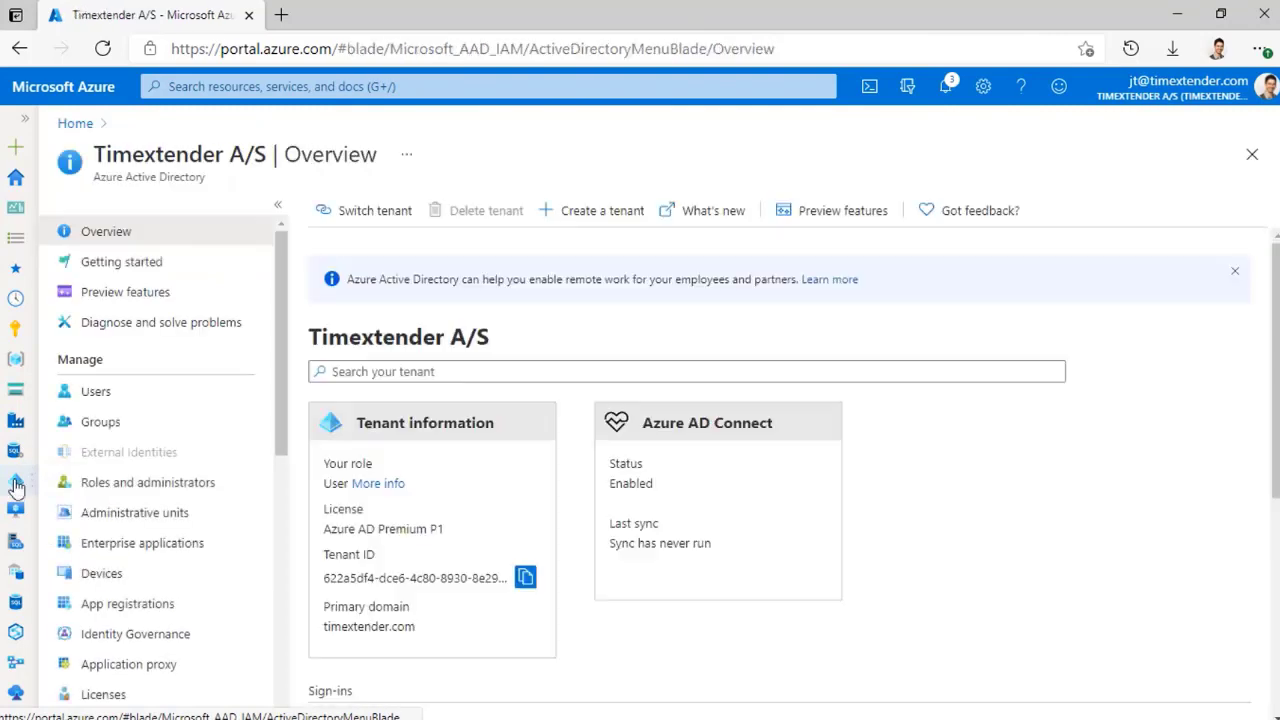
scroll(208, 352, "down", 3)
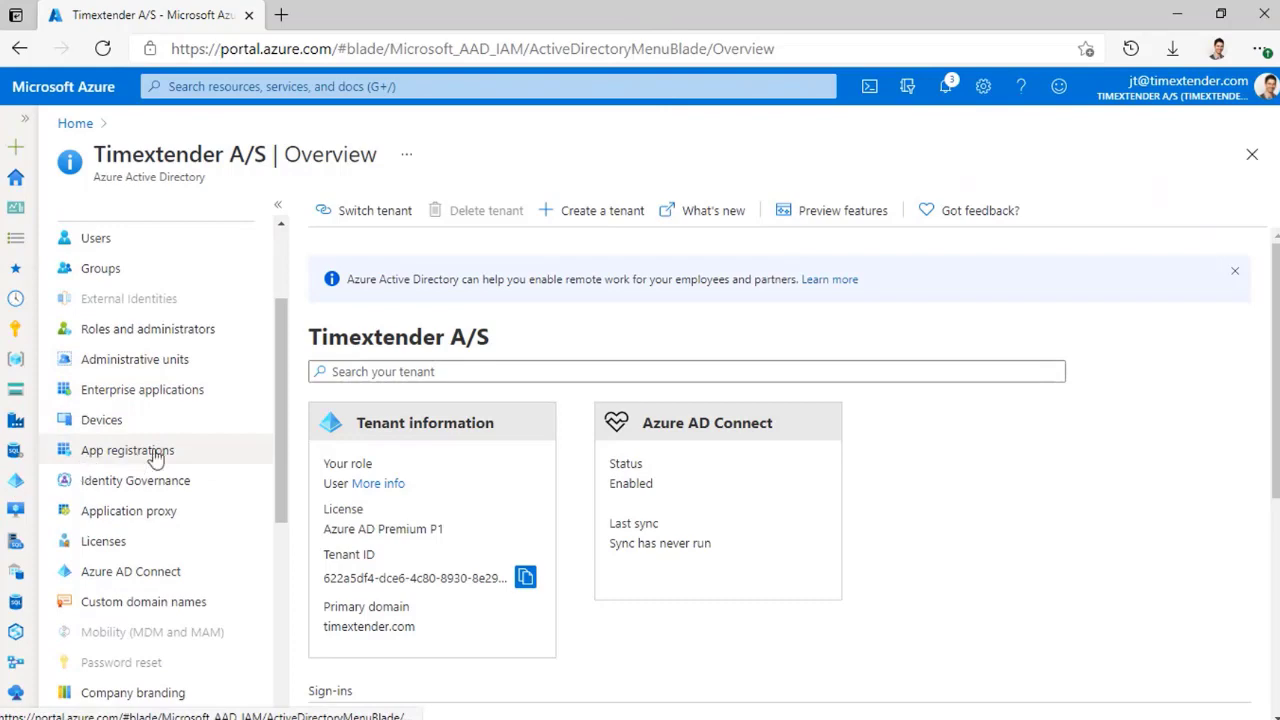
left_click(101, 269)
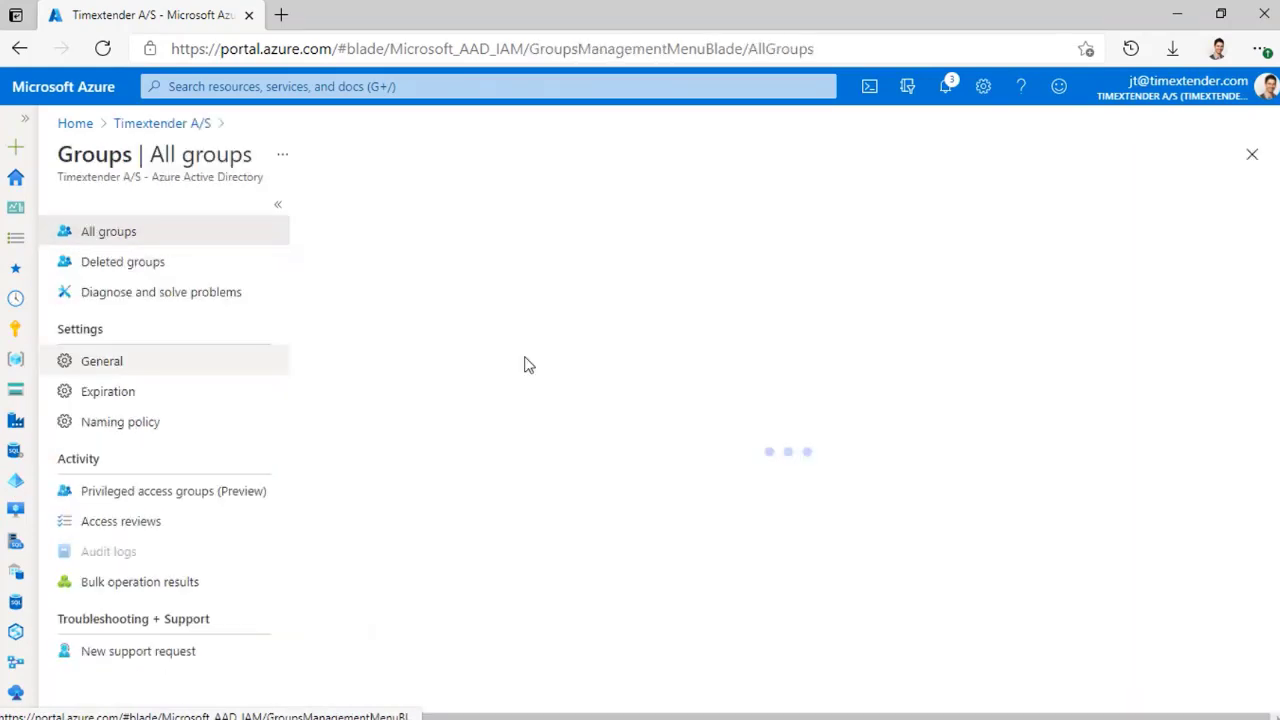
scroll(640, 490, "down", 3)
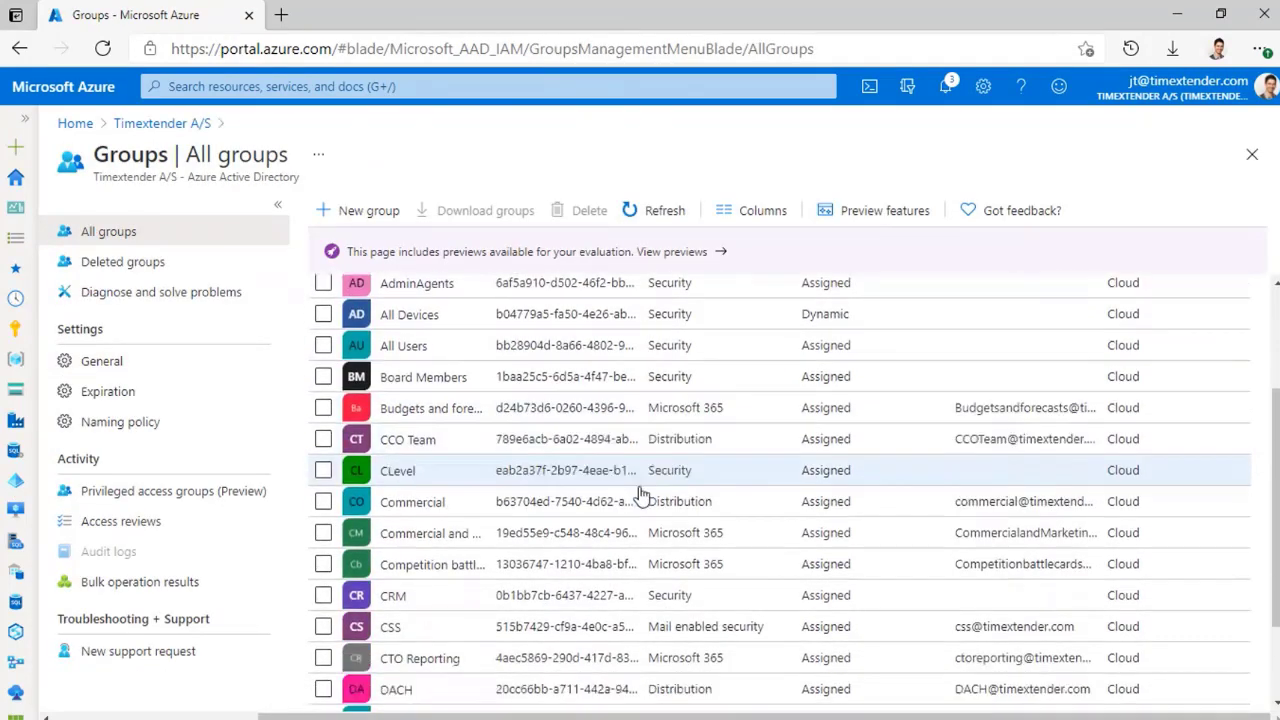
scroll(600, 480, "up", 3)
left_click(412, 298)
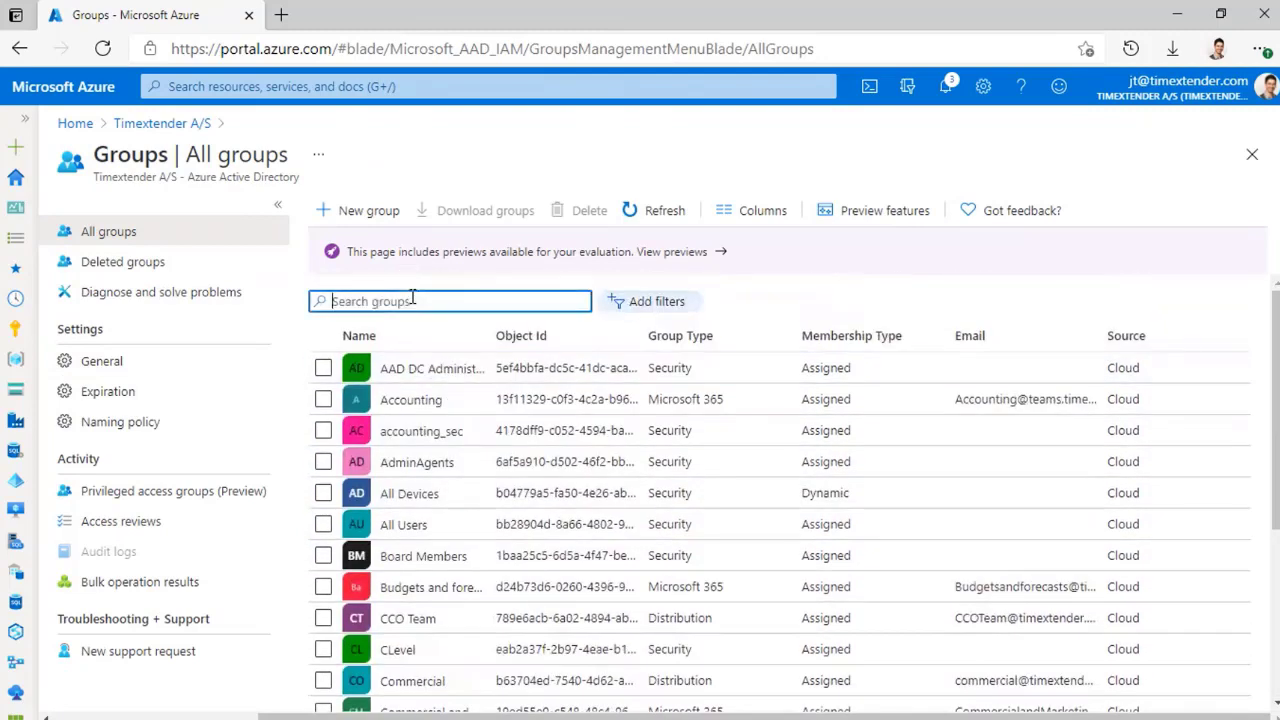
type("mini-")
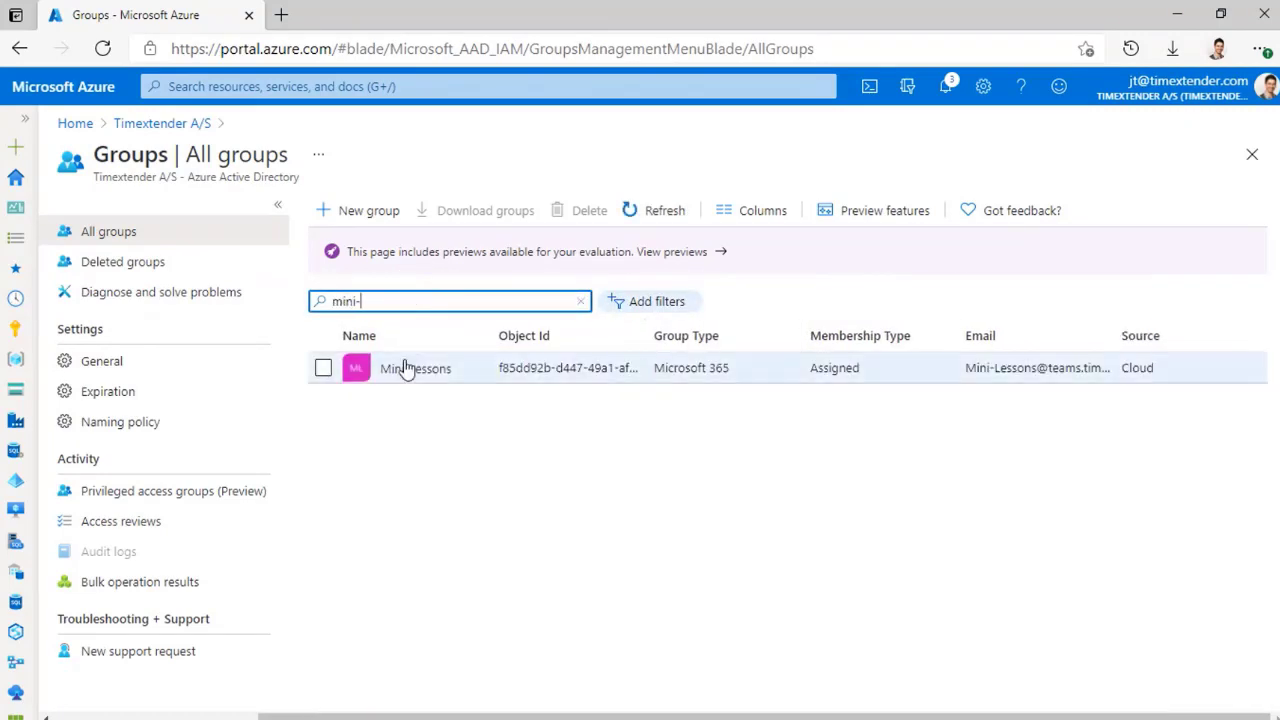
left_click(415, 368)
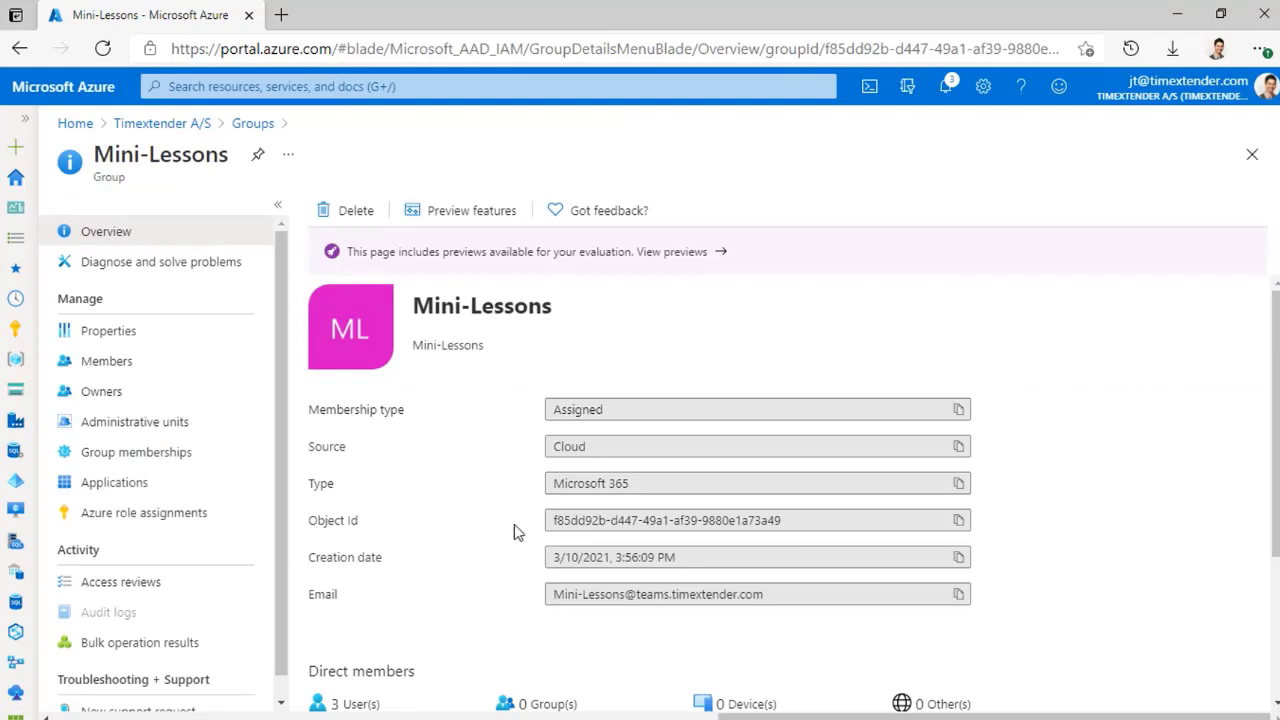
left_click(958, 521)
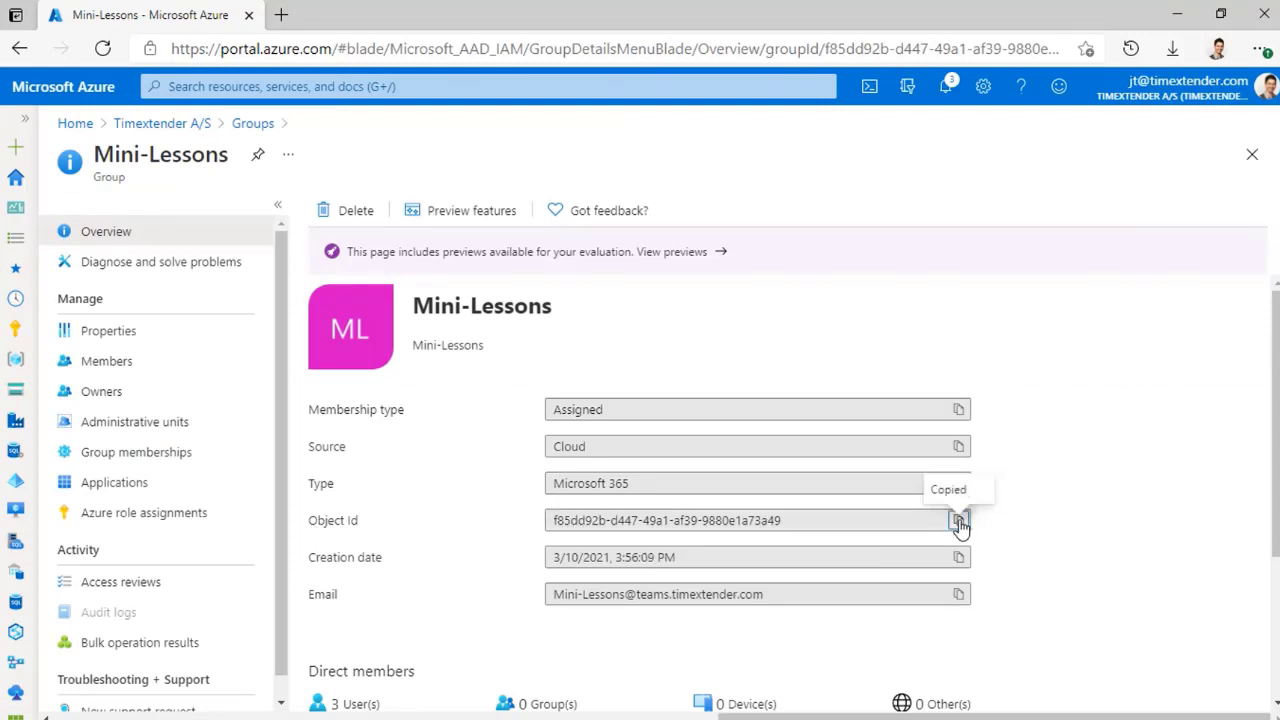
- Switch to TimeXtender and start a new role named Readers in the Sales semantic model
key("alt+Tab")
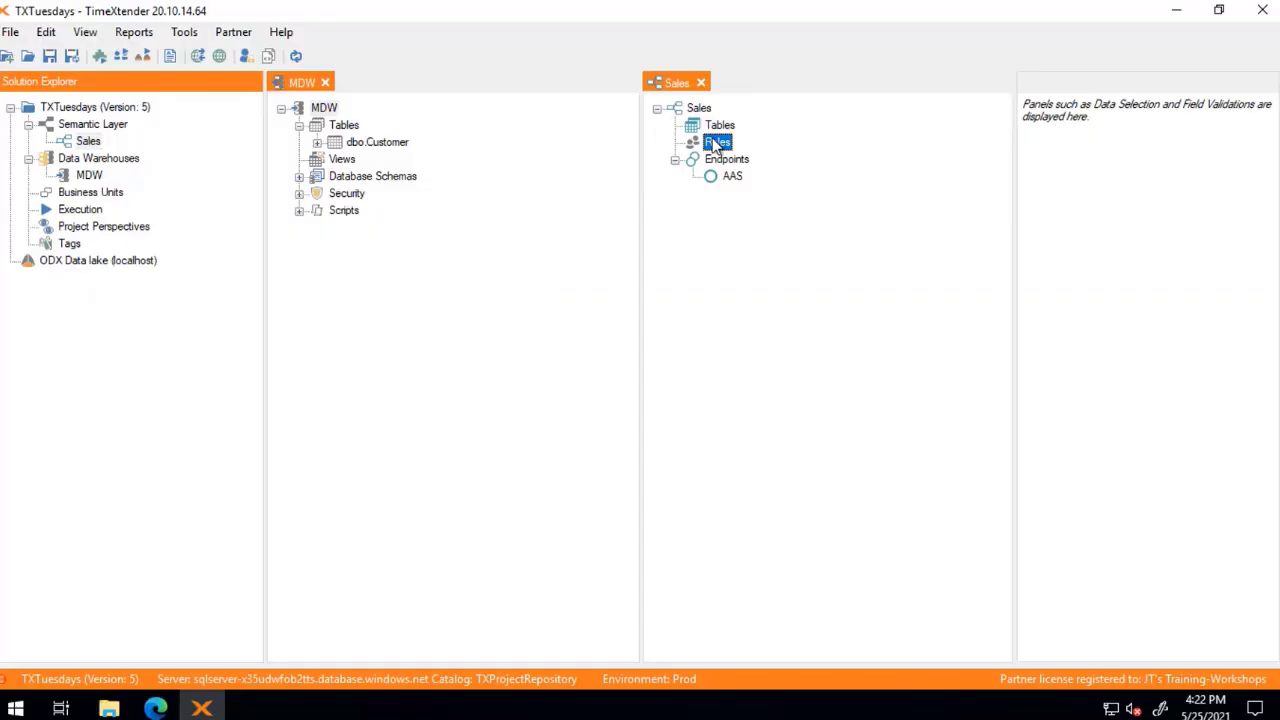
left_click(718, 143)
right_click(720, 147)
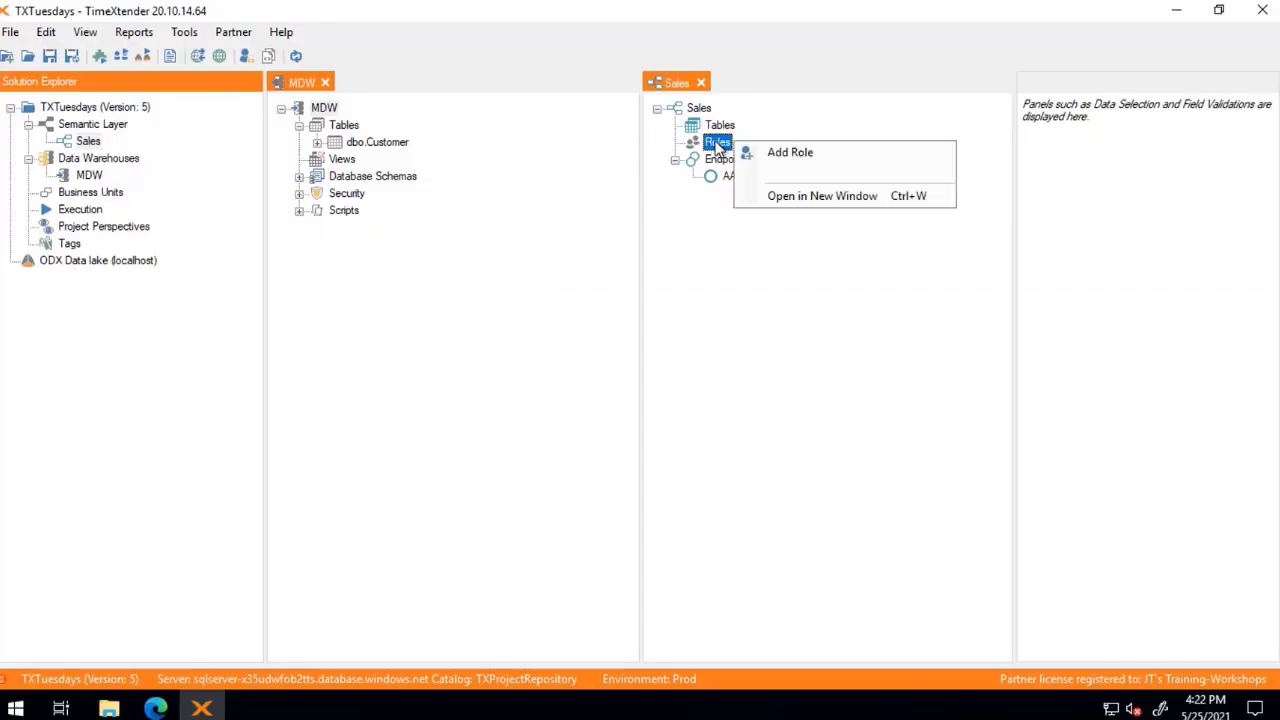
left_click(794, 162)
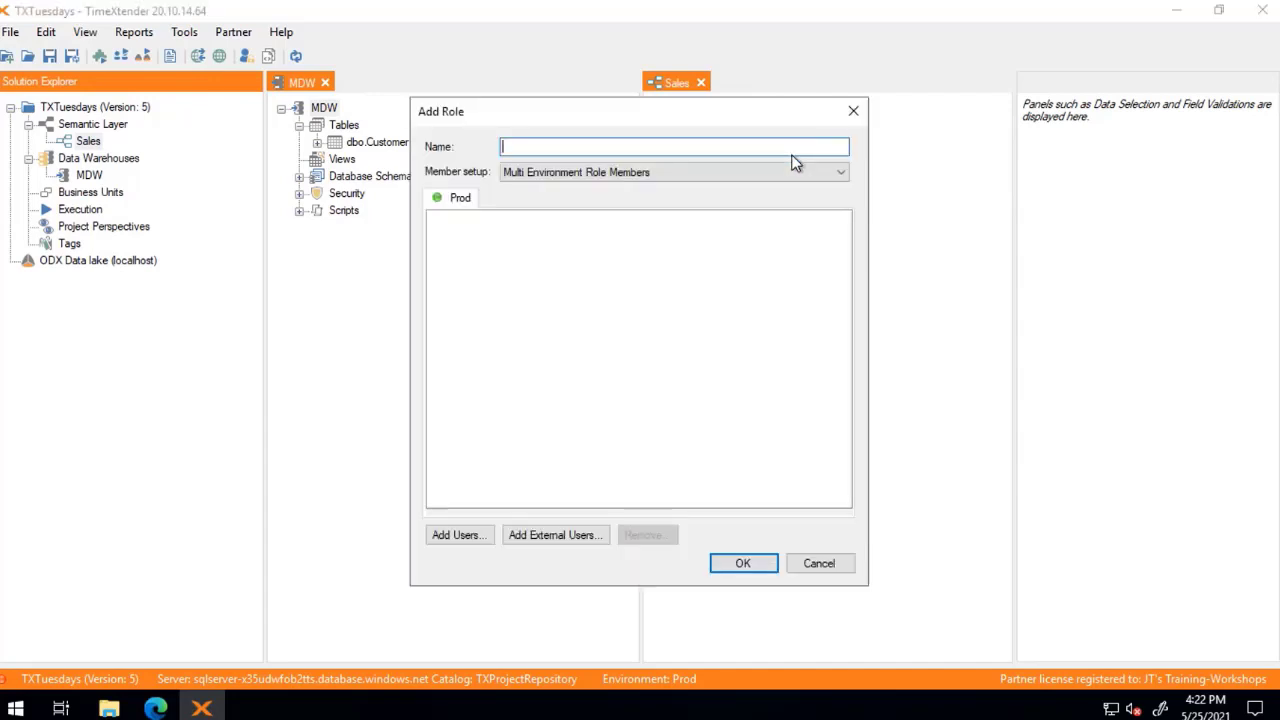
type("Readers")
- Start an external user entry for the Readers role, consisting of obj:, the copied group Object Id and an @ sign
left_click(592, 537)
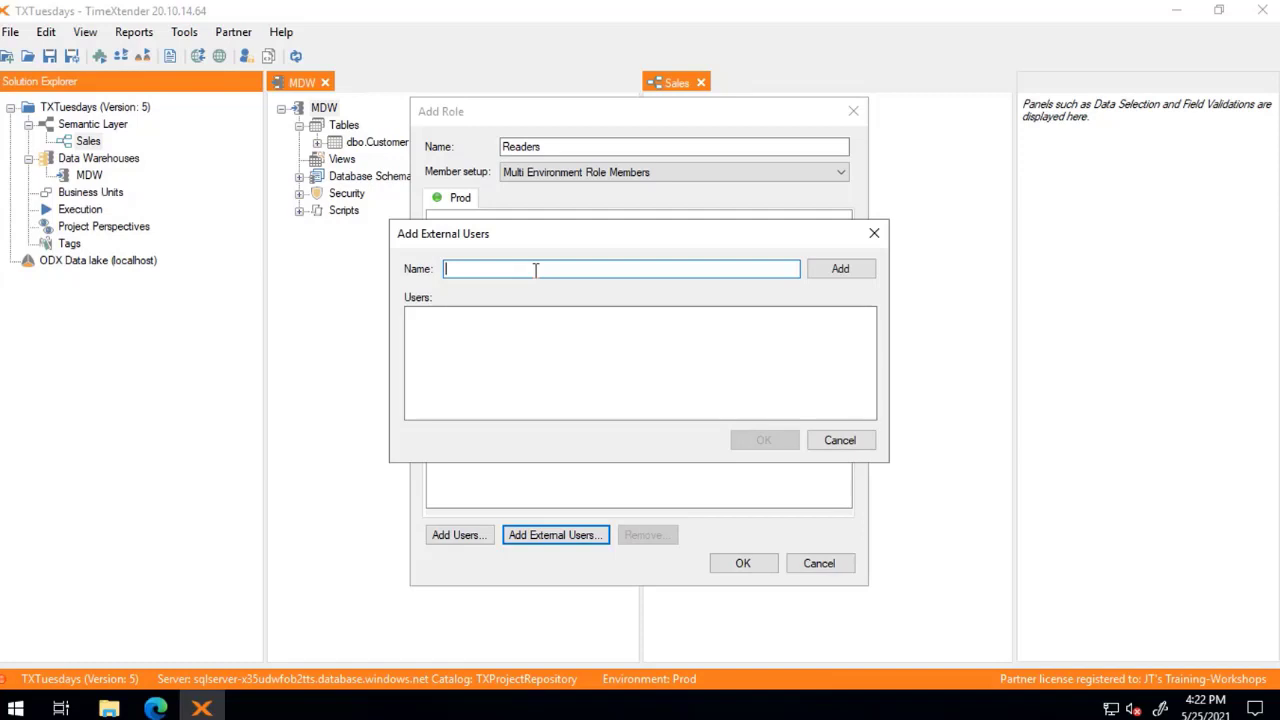
type("obj:")
key("ctrl+v")
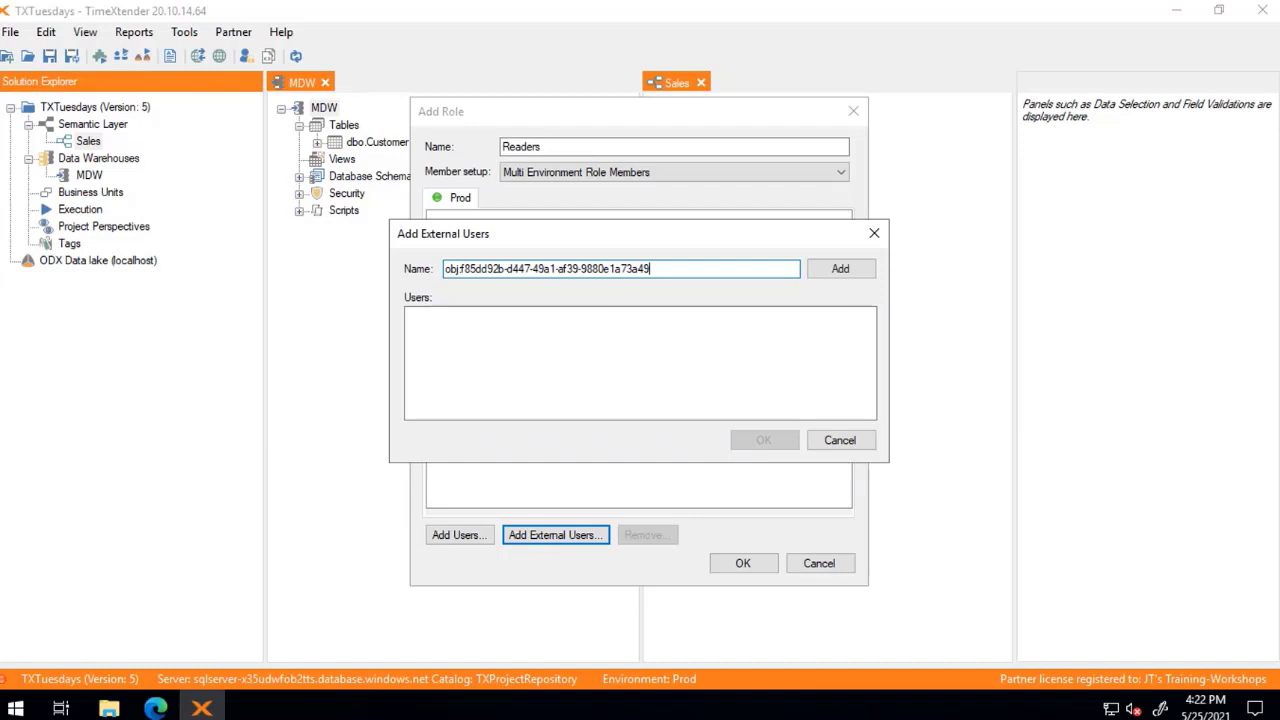
type("@")
- Switch to the Azure portal, open the Azure Active Directory overview and copy the Tenant ID
key("alt+Tab")
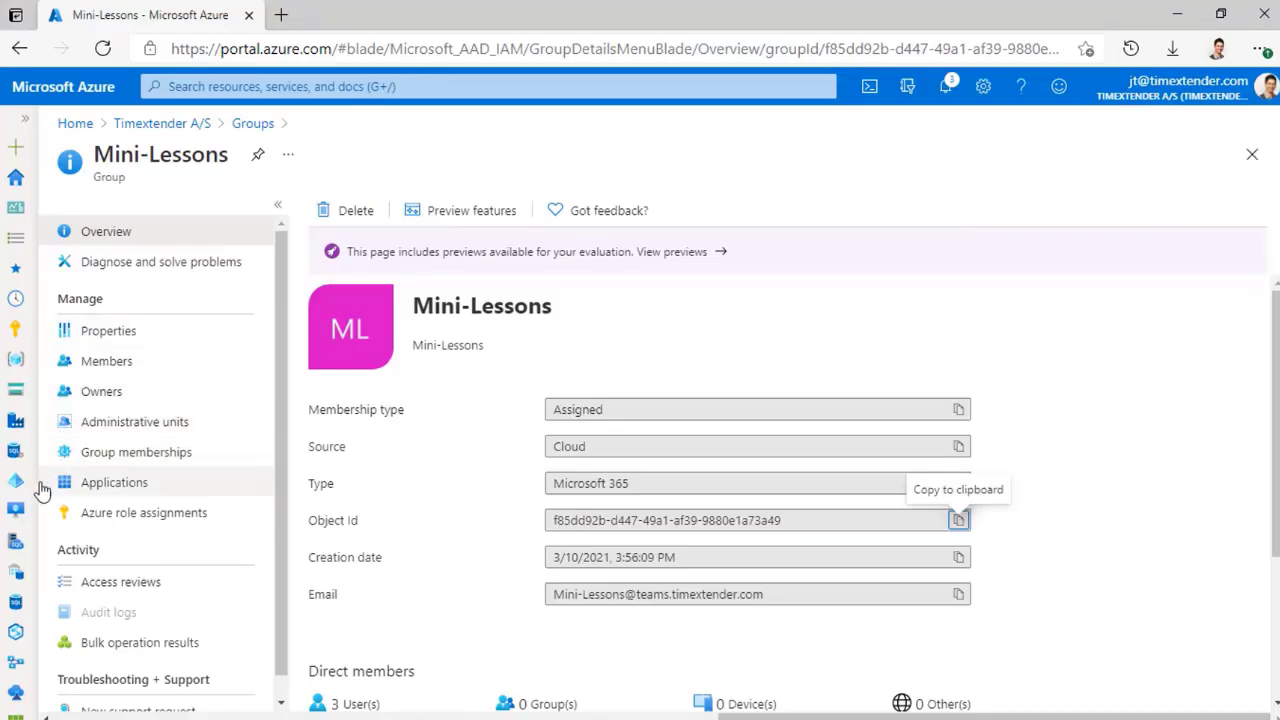
left_click(30, 490)
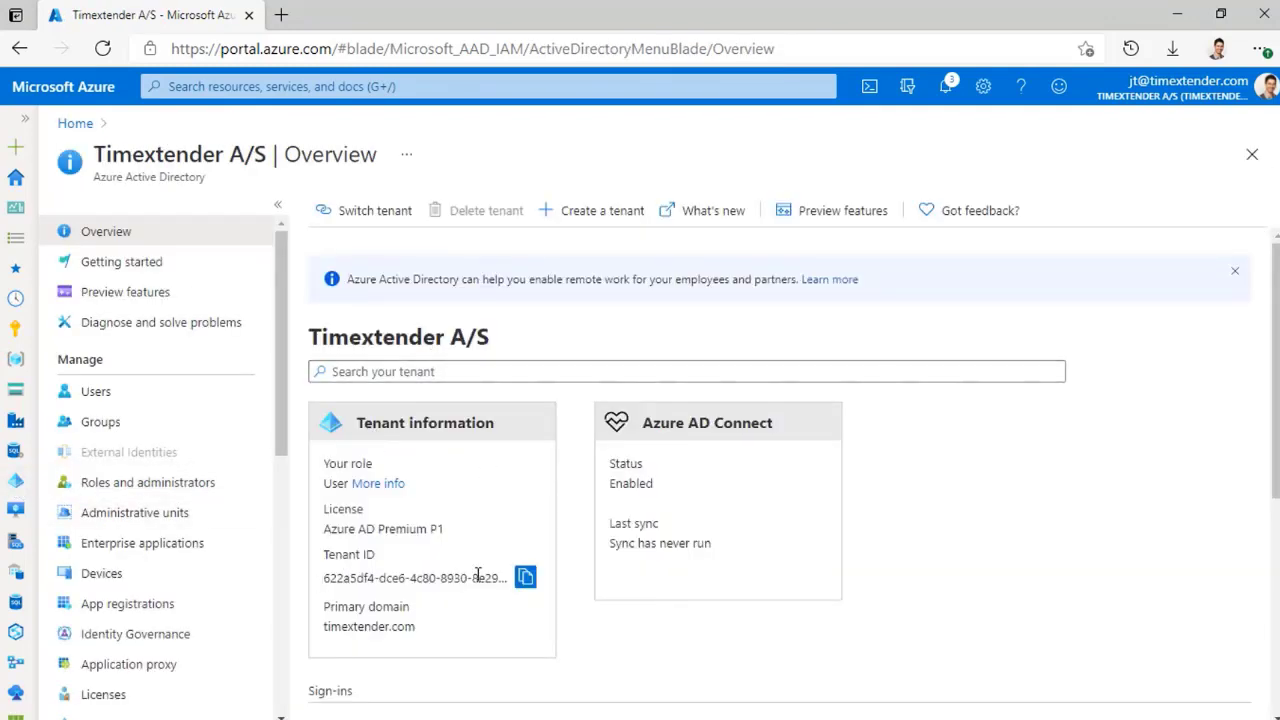
left_click(525, 577)
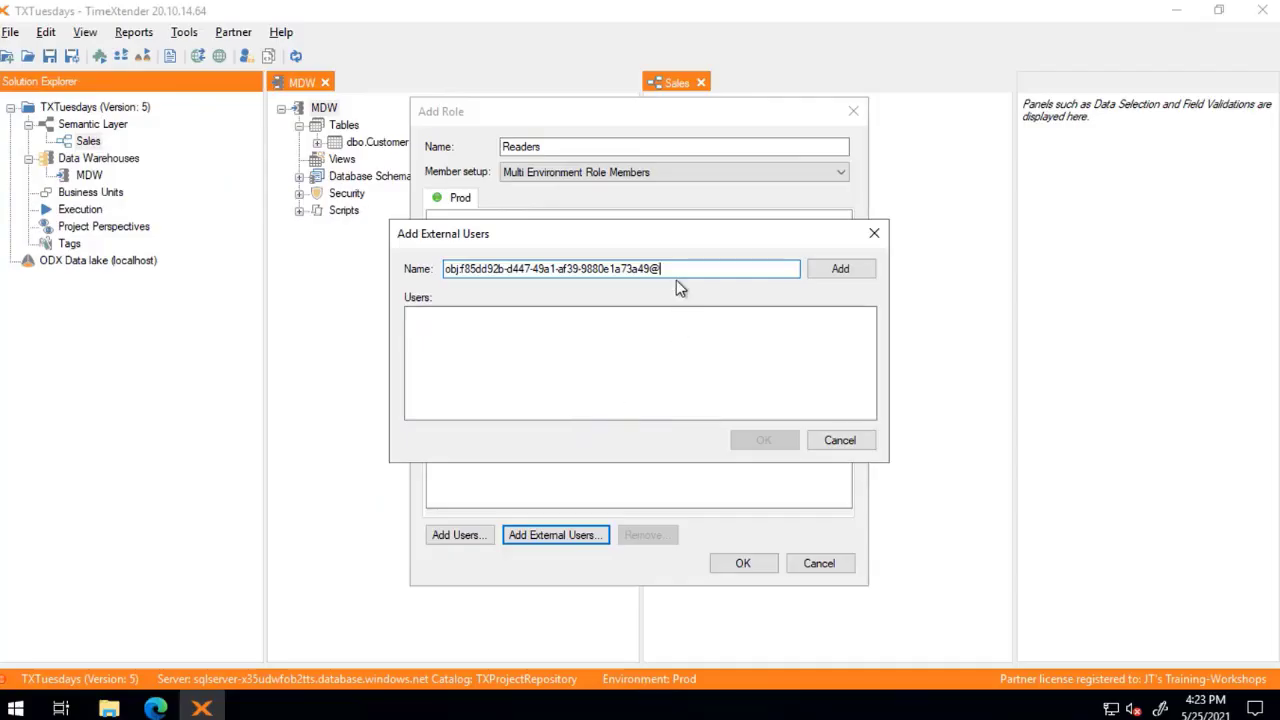
- In TimeXtender, complete the external user entry with the copied Tenant ID, add it to the Readers role and save the role
key("ctrl+v")
left_click_drag(502, 271, 370, 279)
left_click(464, 272)
left_click_drag(464, 268, 800, 268)
left_click(800, 268)
left_click(838, 275)
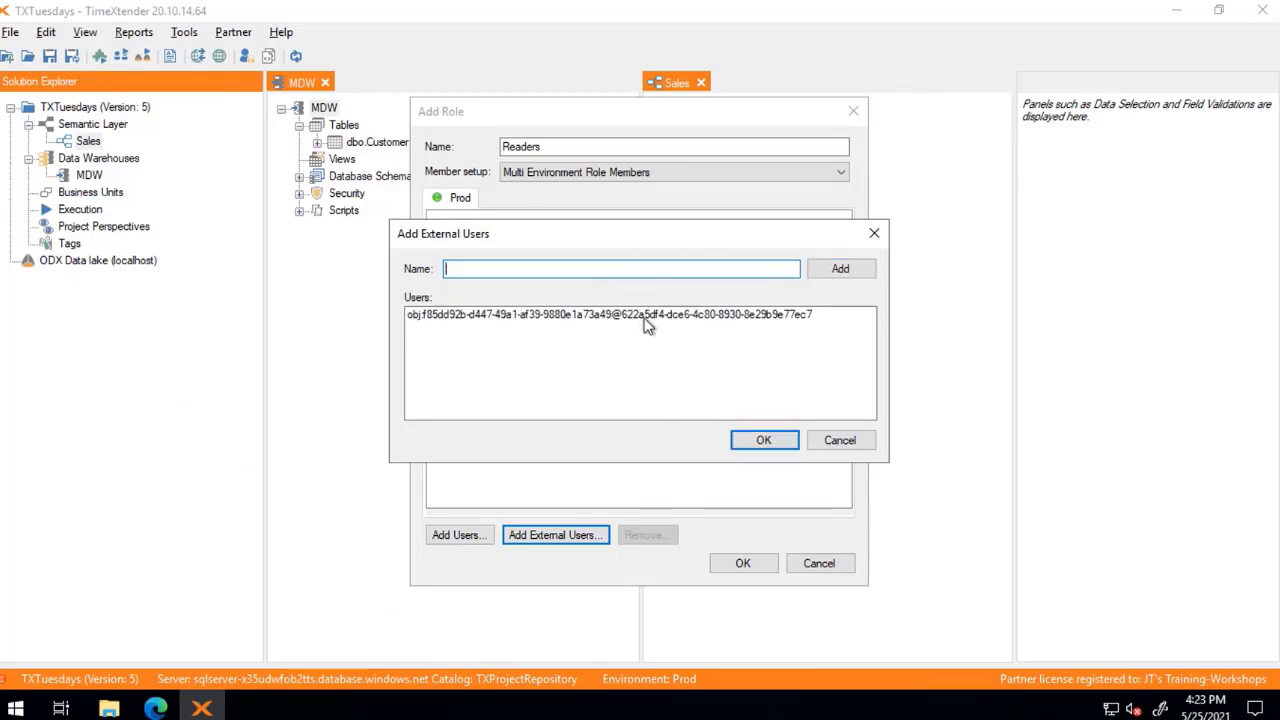
left_click(767, 442)
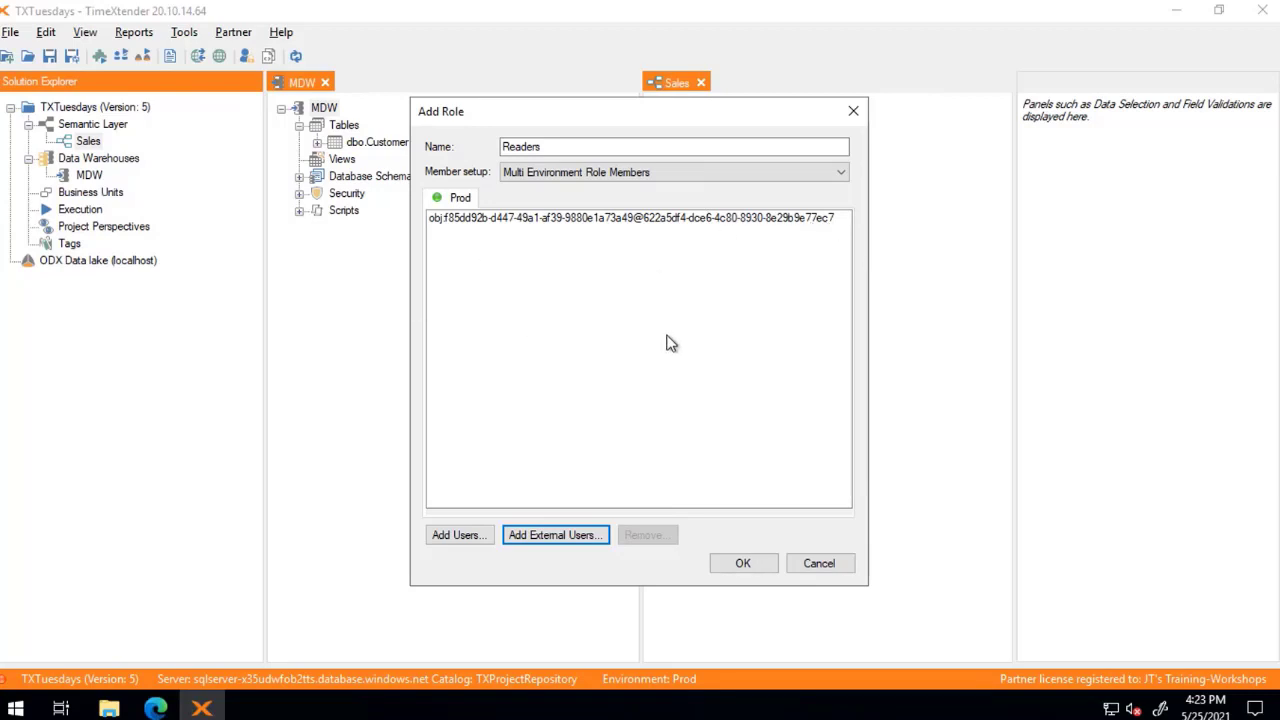
left_click(761, 562)
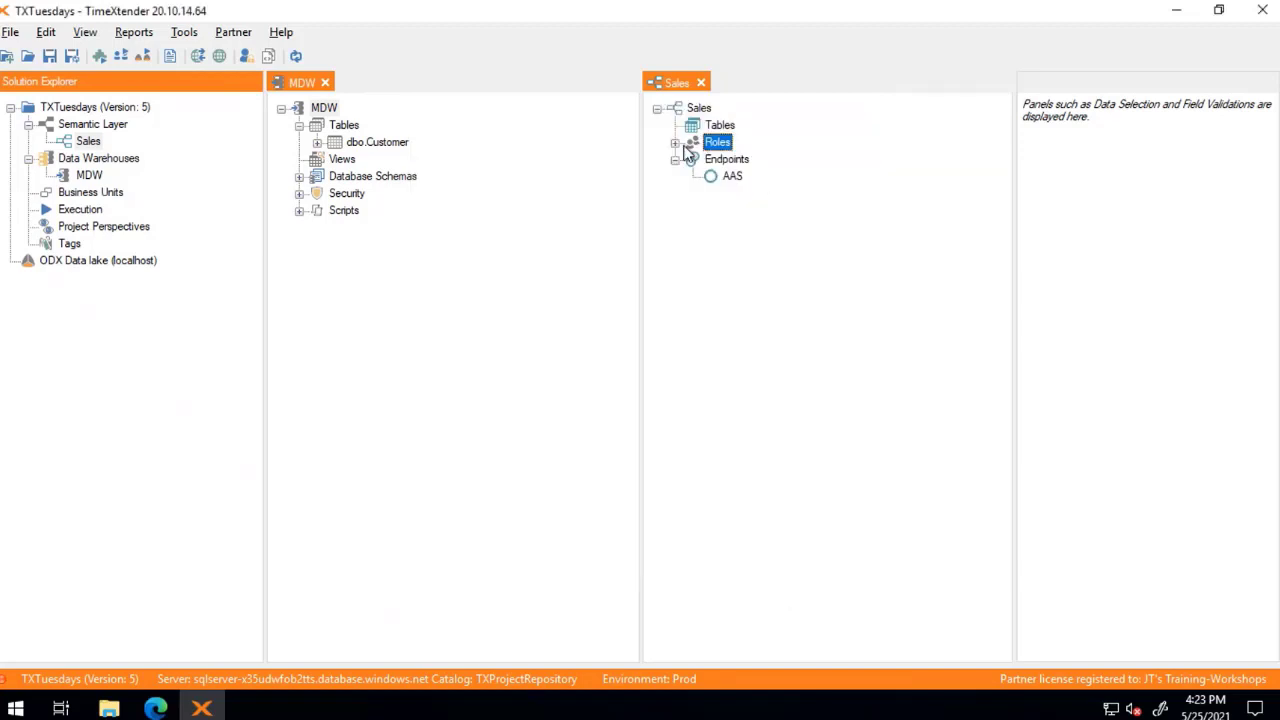
left_click(675, 143)
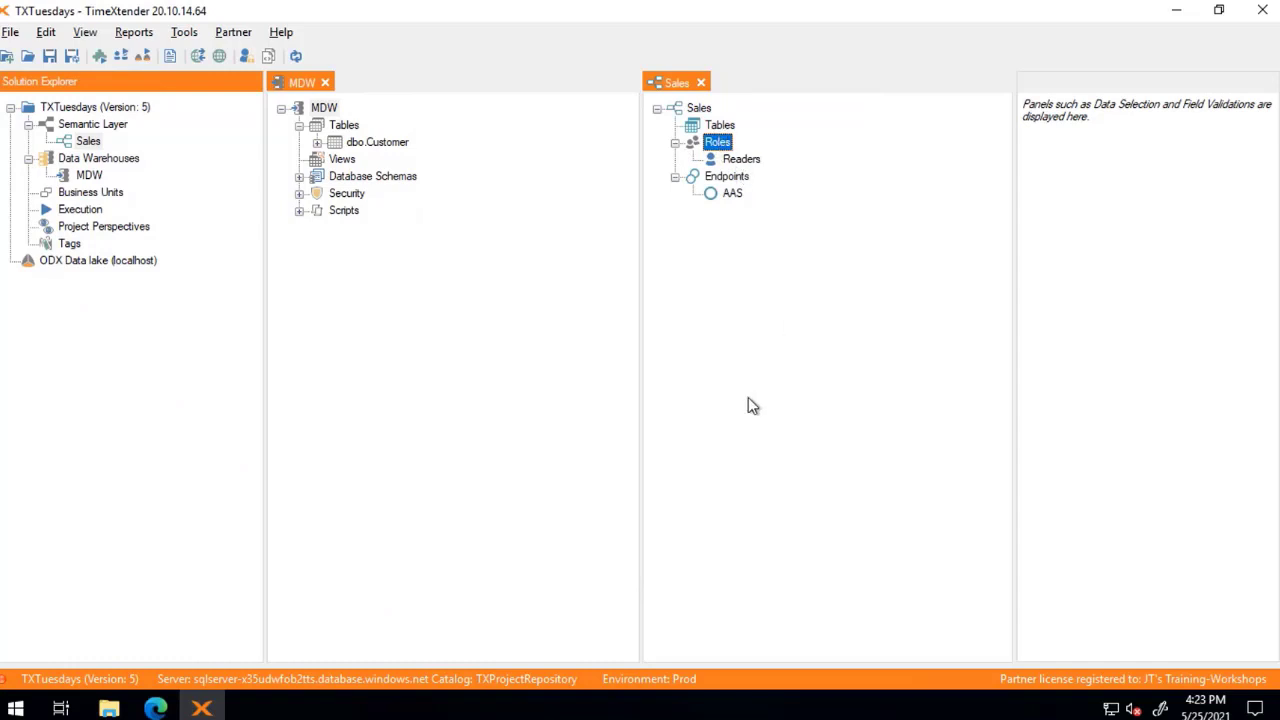
- Add dbo.Customer from MDW to the Sales model's tables as Customer, including the AccountNumber, CustomerID and ModifiedDate fields
left_click(380, 146)
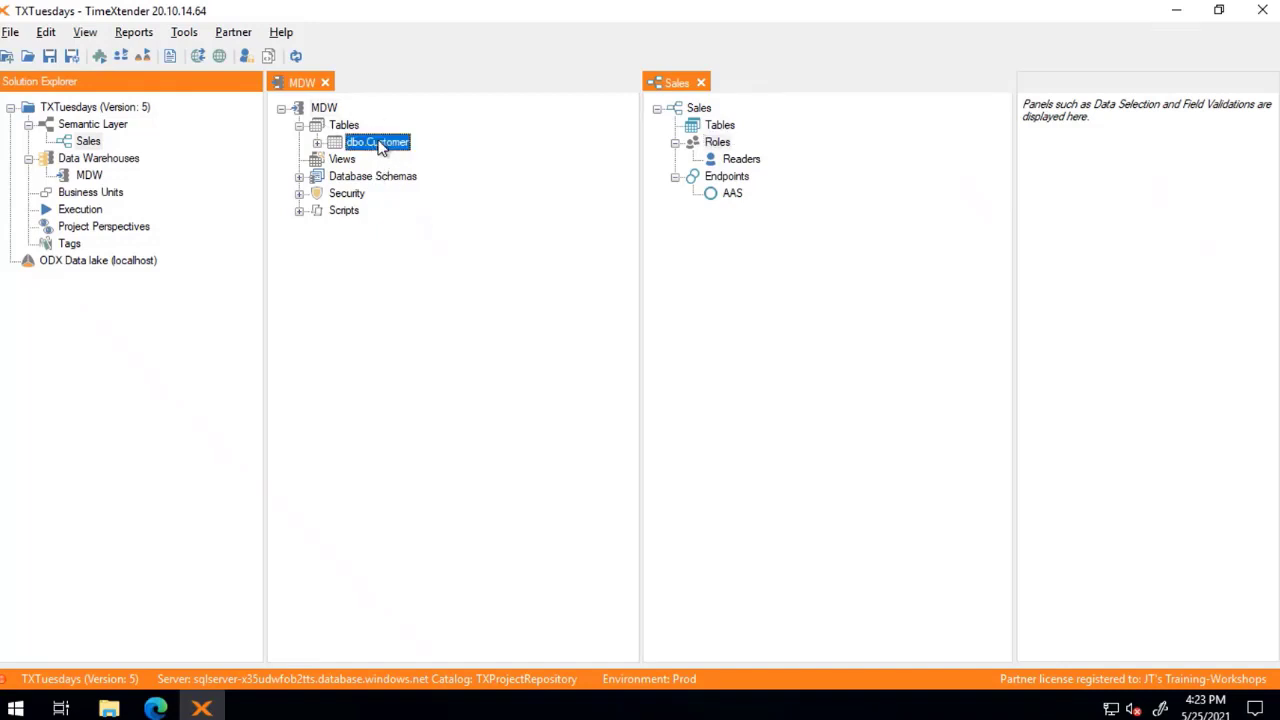
left_click_drag(378, 146, 716, 128)
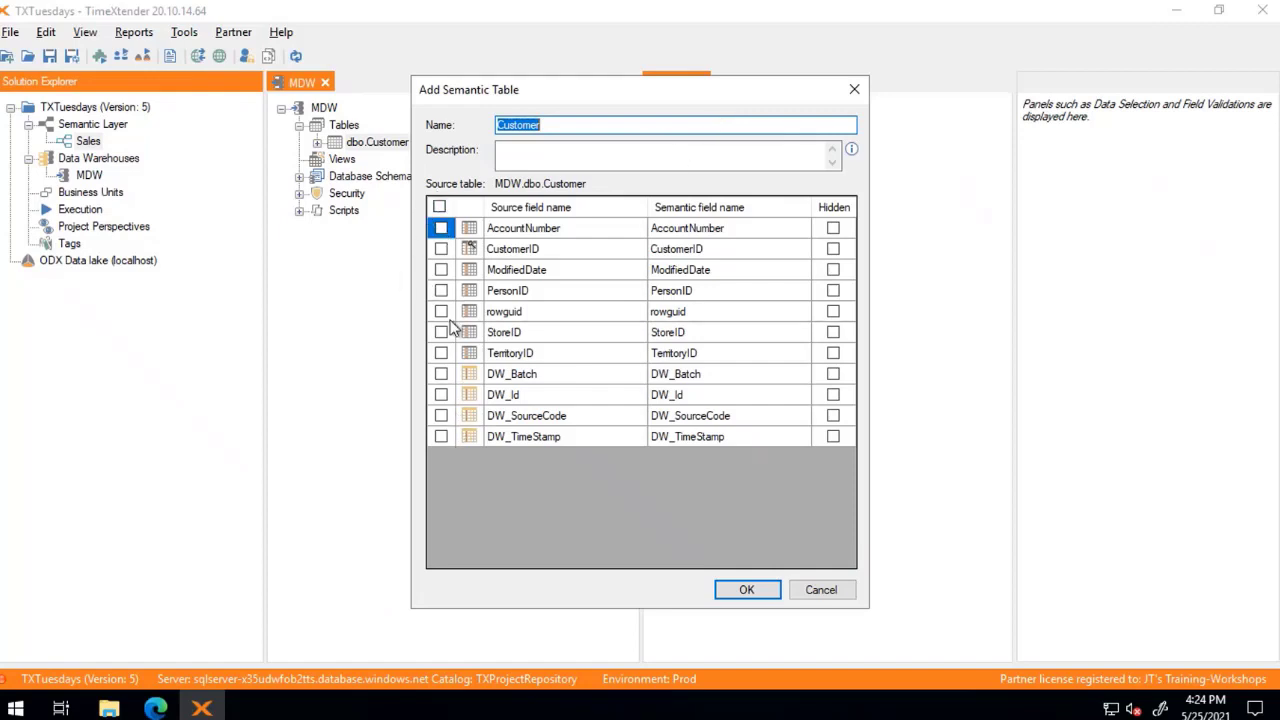
left_click(441, 228)
left_click(441, 249)
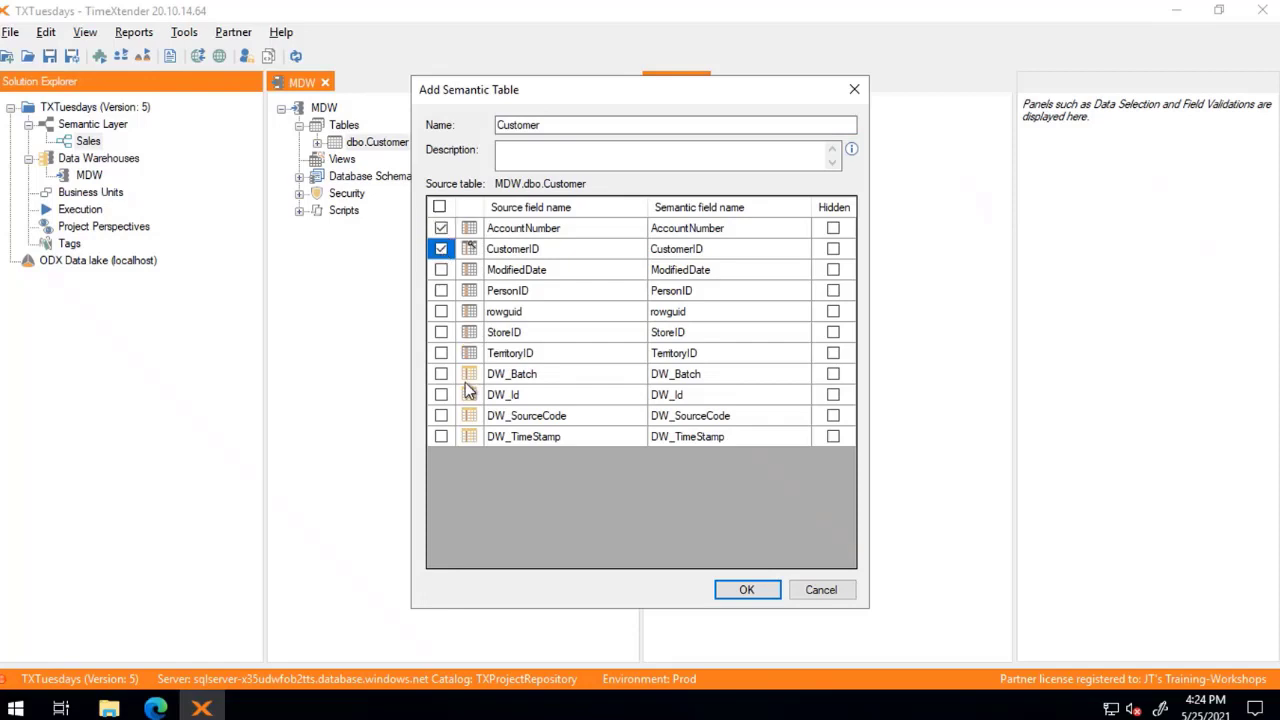
left_click(441, 270)
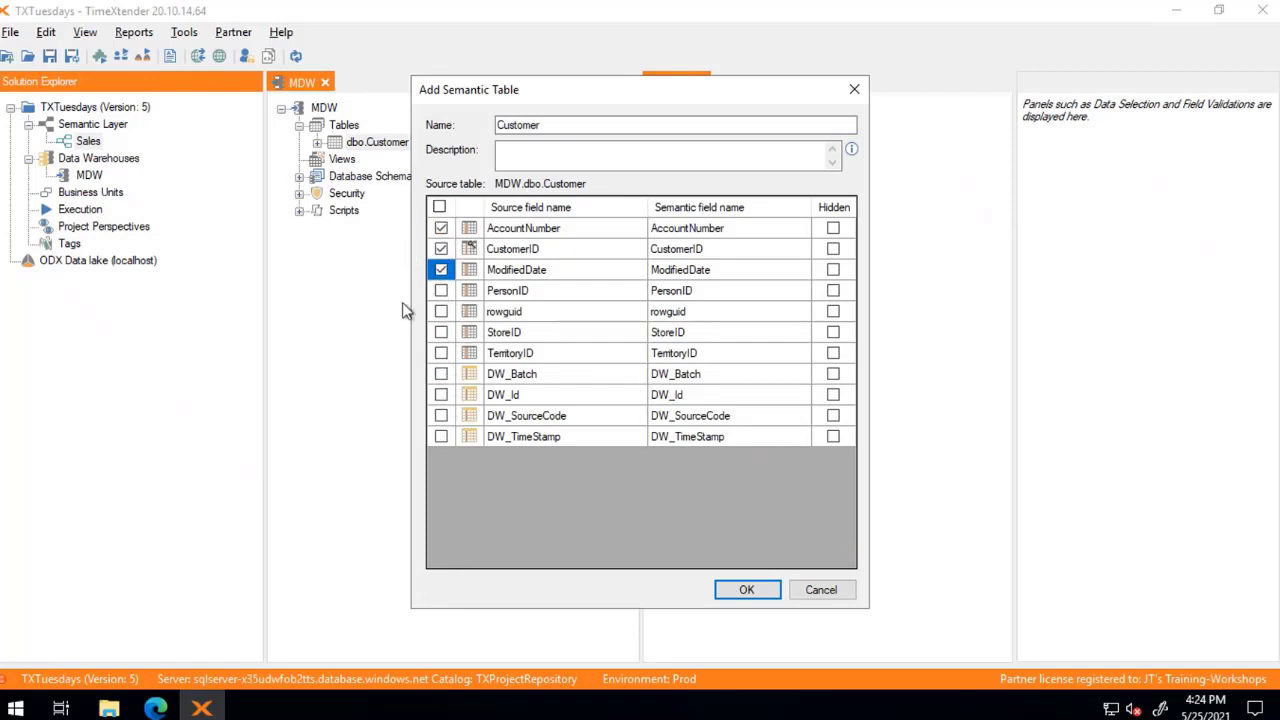
left_click(746, 590)
left_click(676, 126)
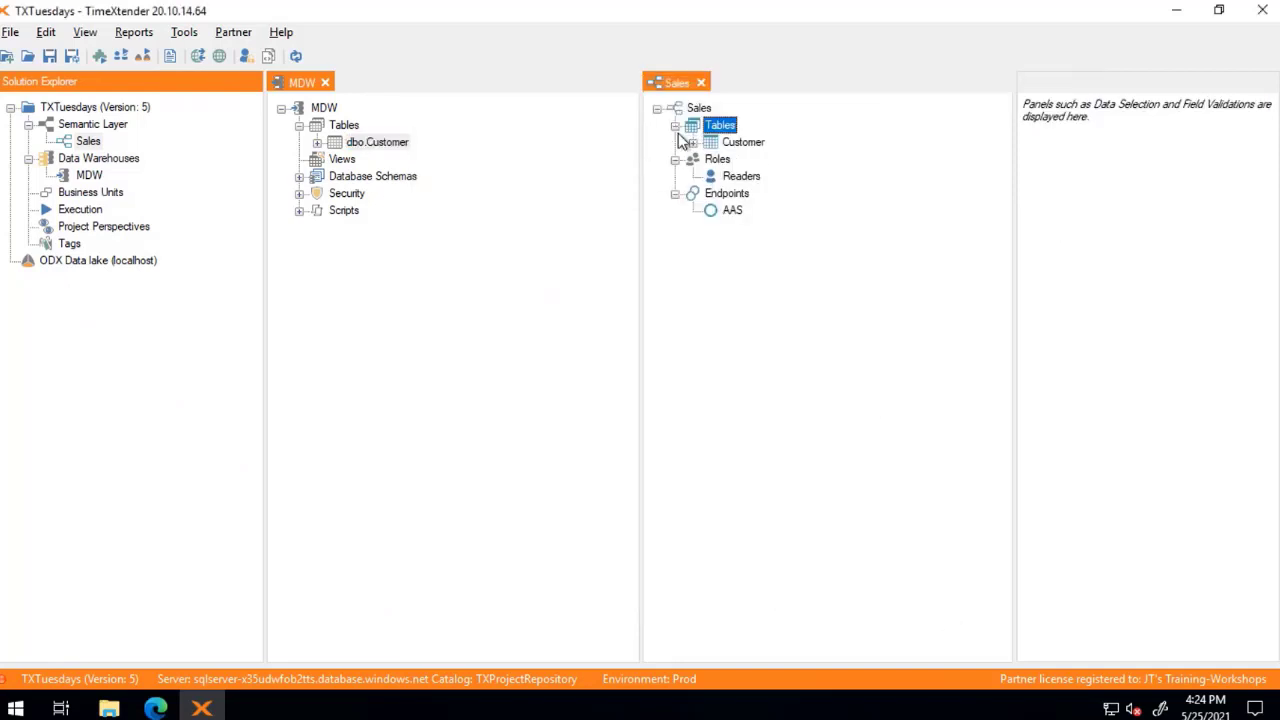
left_click(738, 142)
- Deploy and execute the Sales semantic model, saving the project with the version note "Added Analysis ERndpoint"
left_click(698, 108)
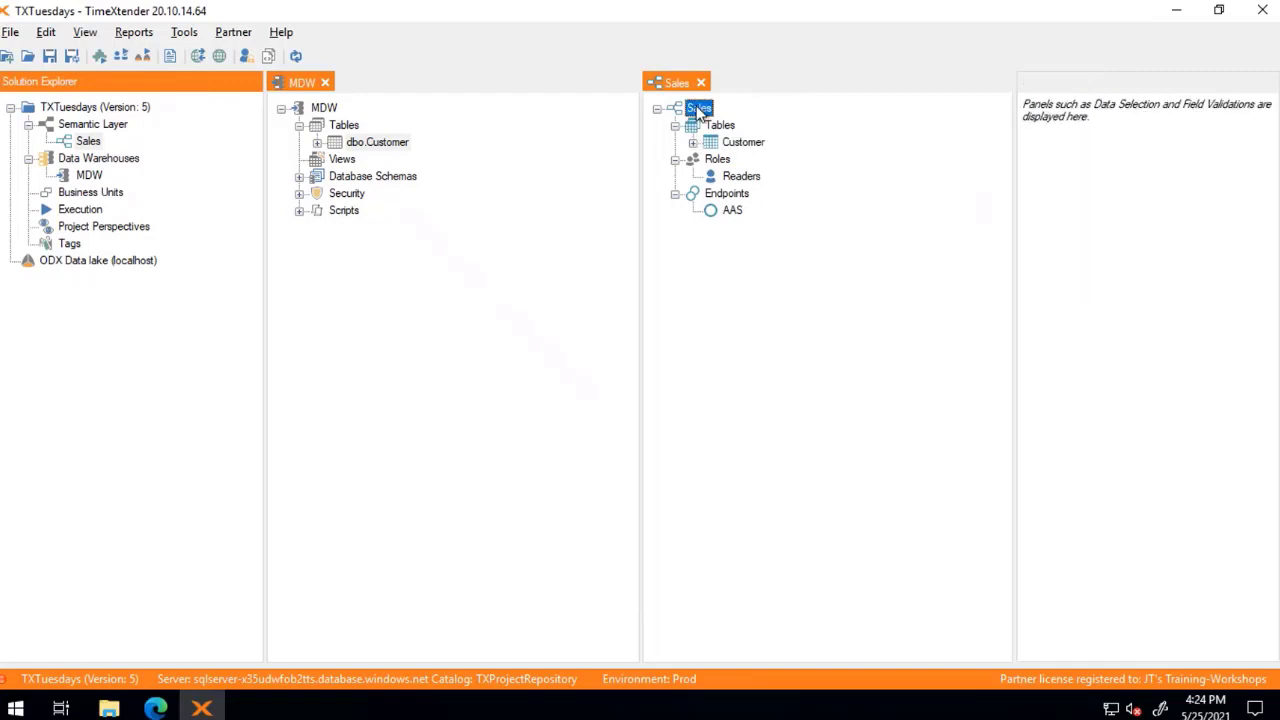
right_click(698, 108)
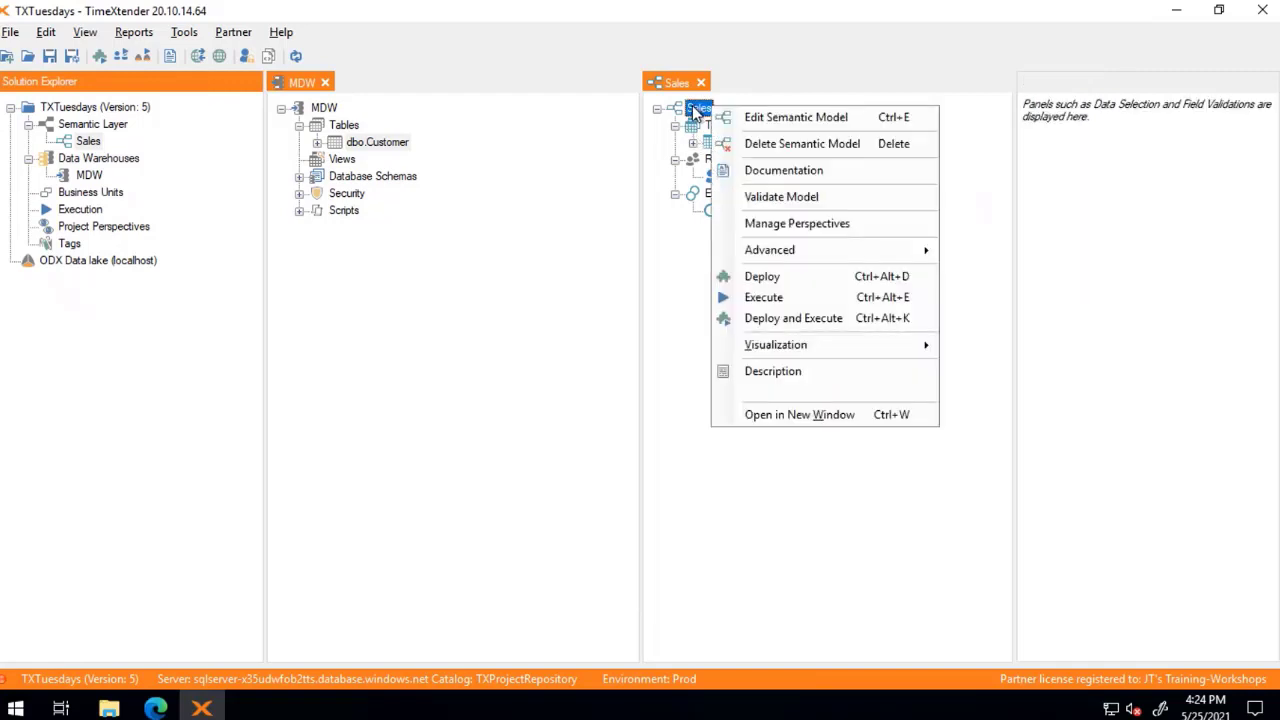
left_click(784, 319)
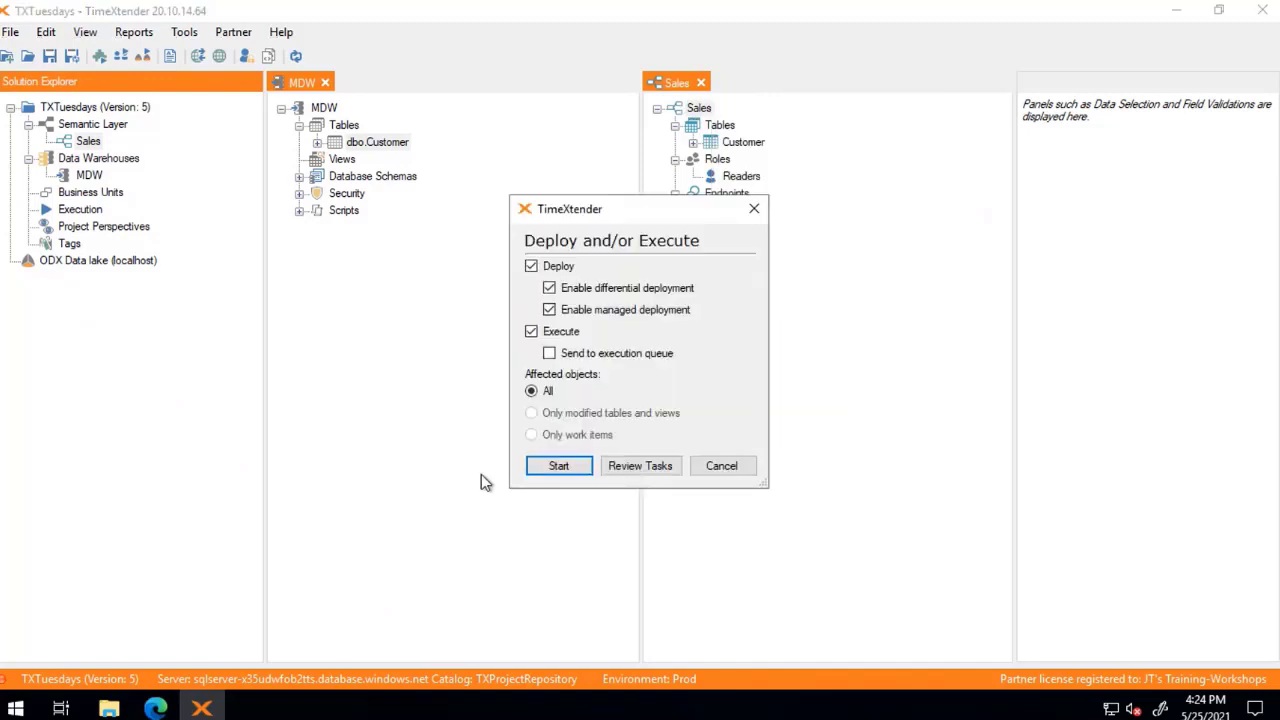
left_click(580, 468)
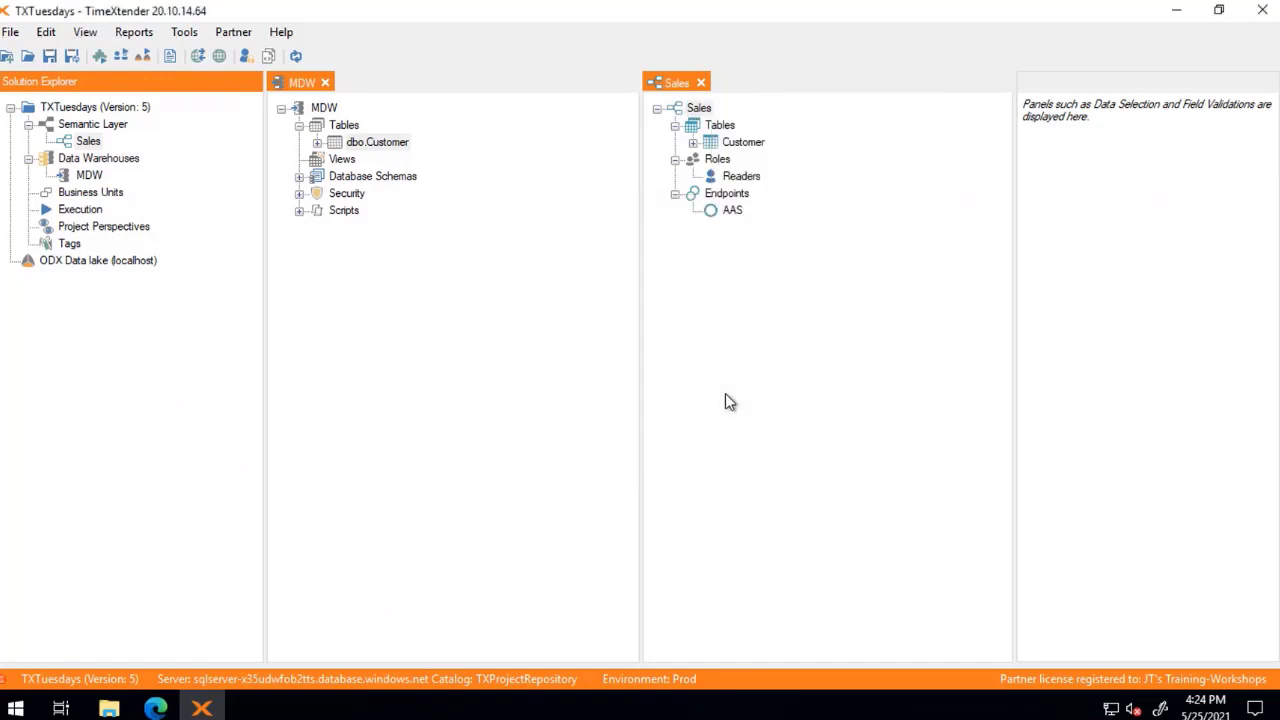
type("Added A")
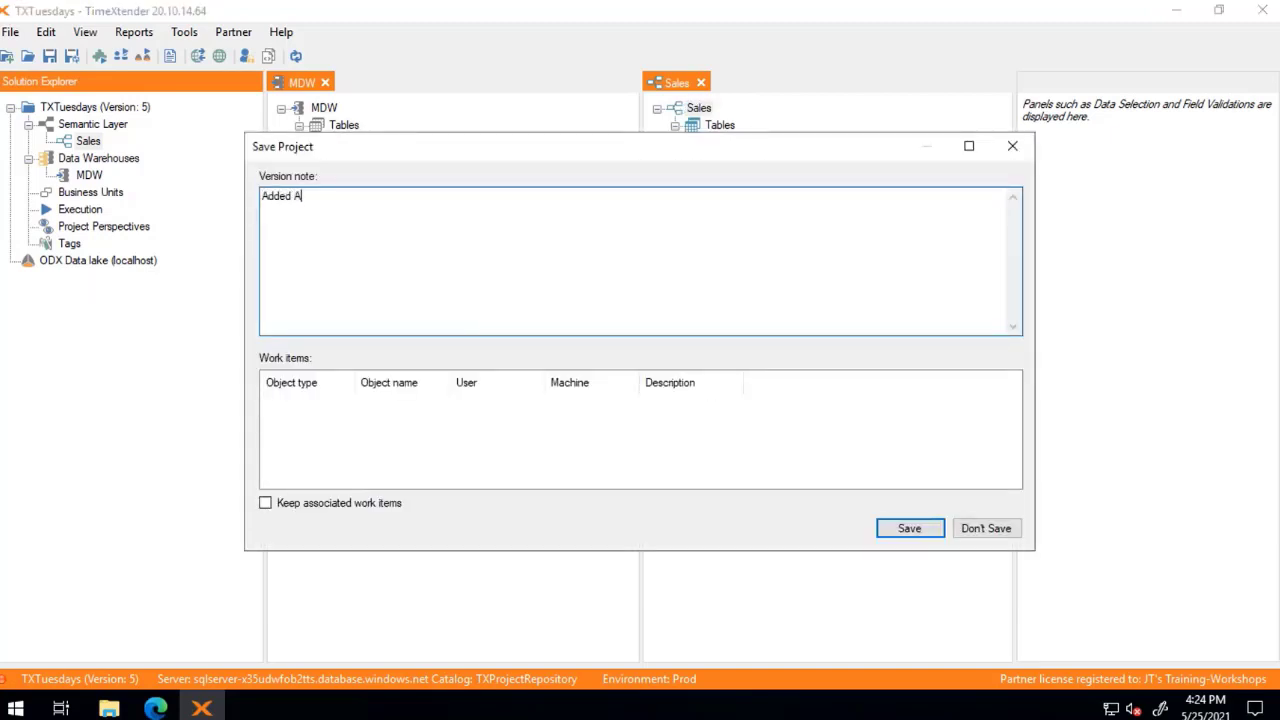
type("nalysis ERndpoint")
left_click(929, 530)
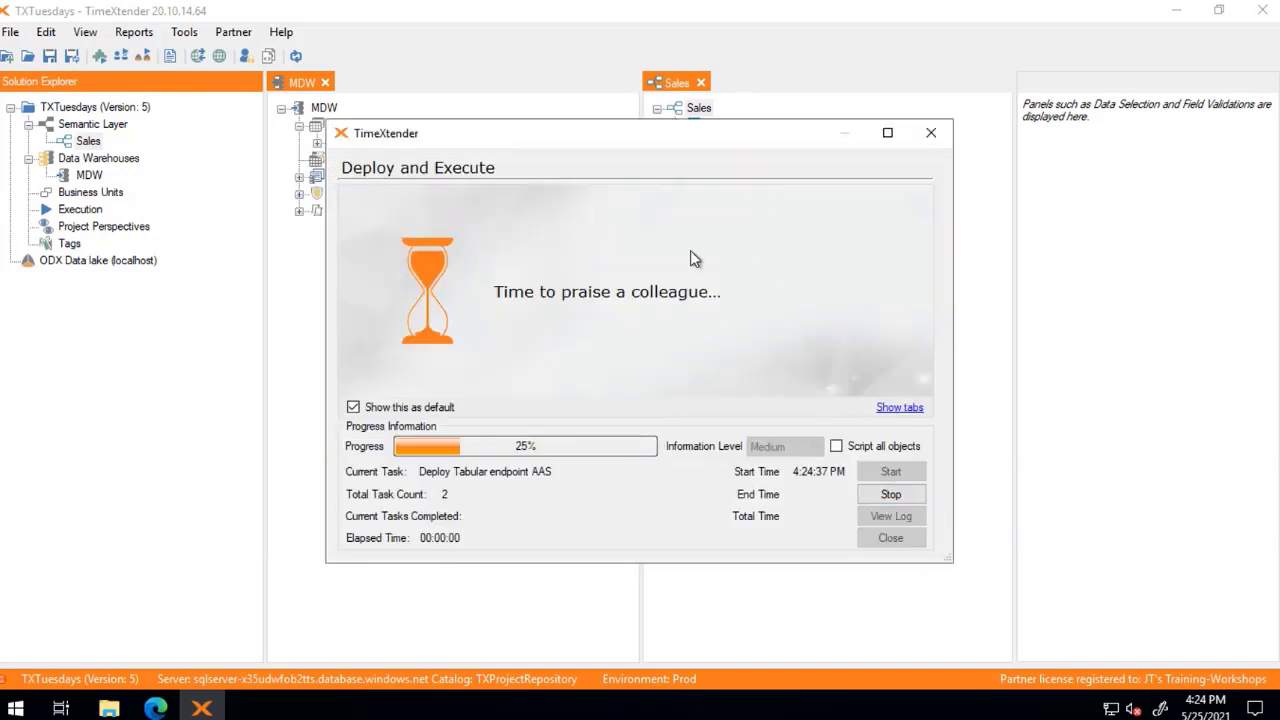
- Examine the detailed deployment results and the execution Gantt chart, and close the Deploy and Execute window
left_click(906, 407)
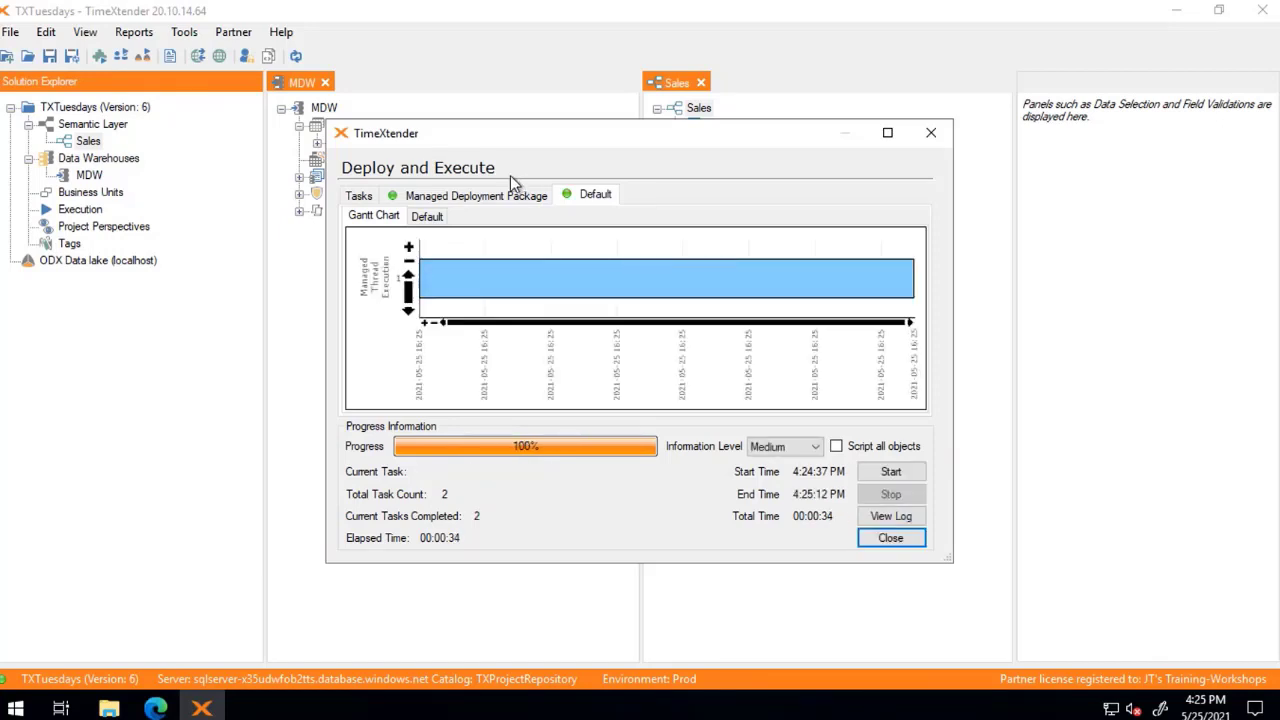
mouse_move(853, 292)
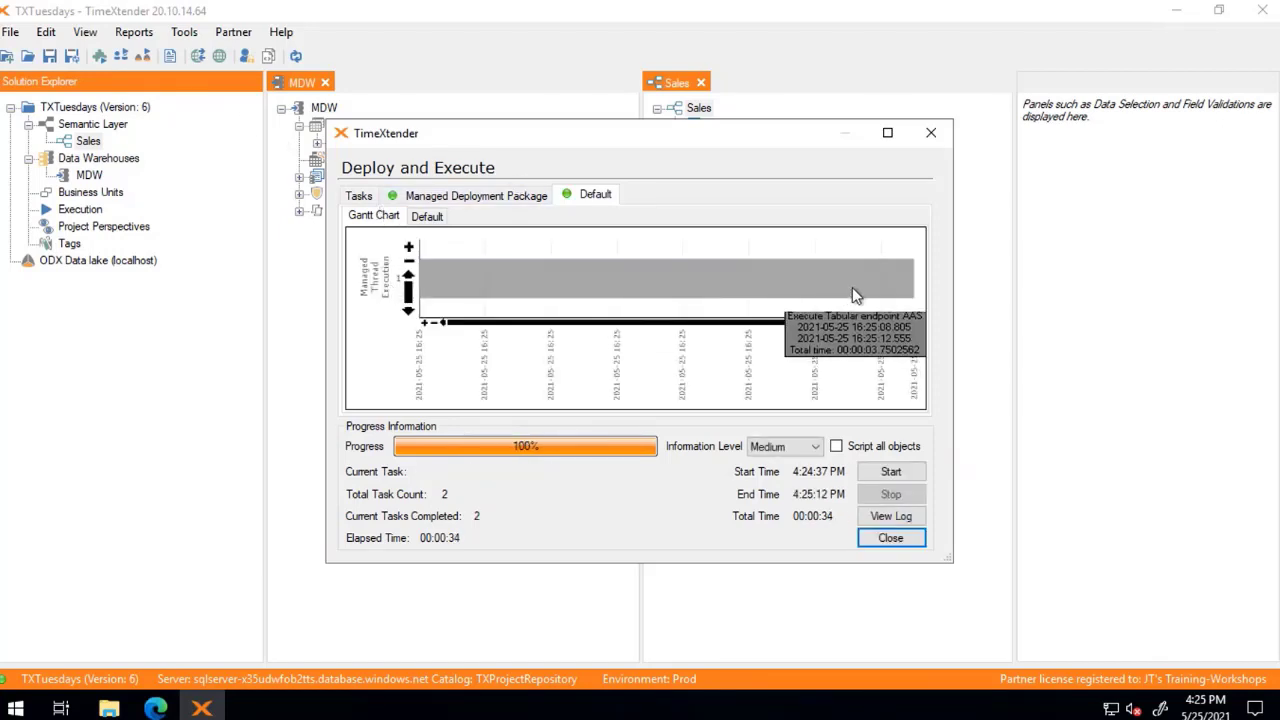
left_click(904, 545)
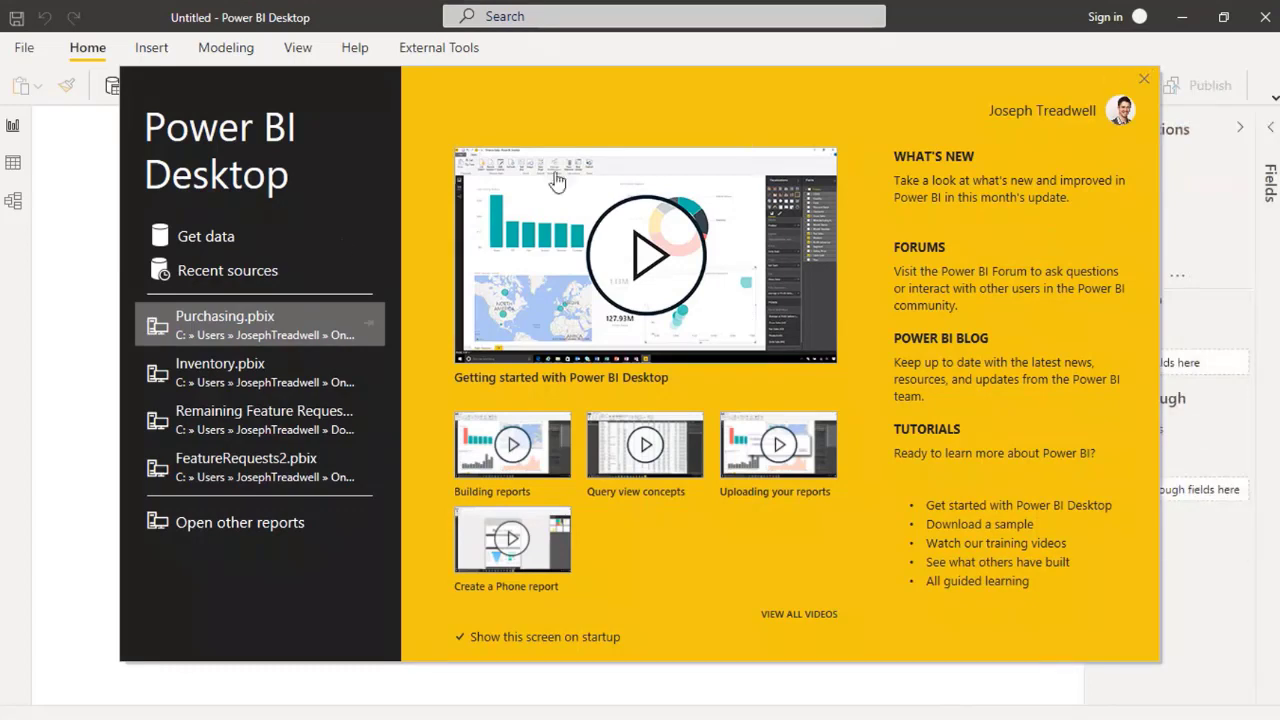
- In Power BI Desktop, start getting data from an Azure Analysis Services database
left_click(200, 237)
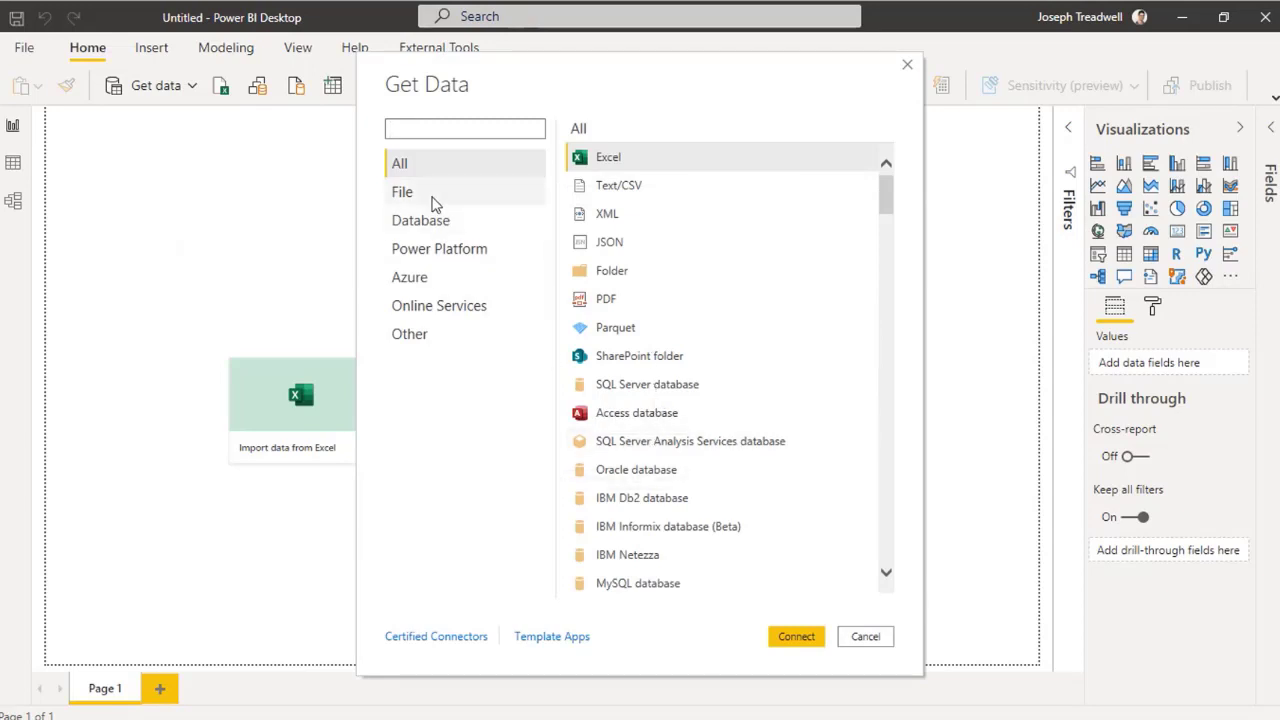
left_click(408, 279)
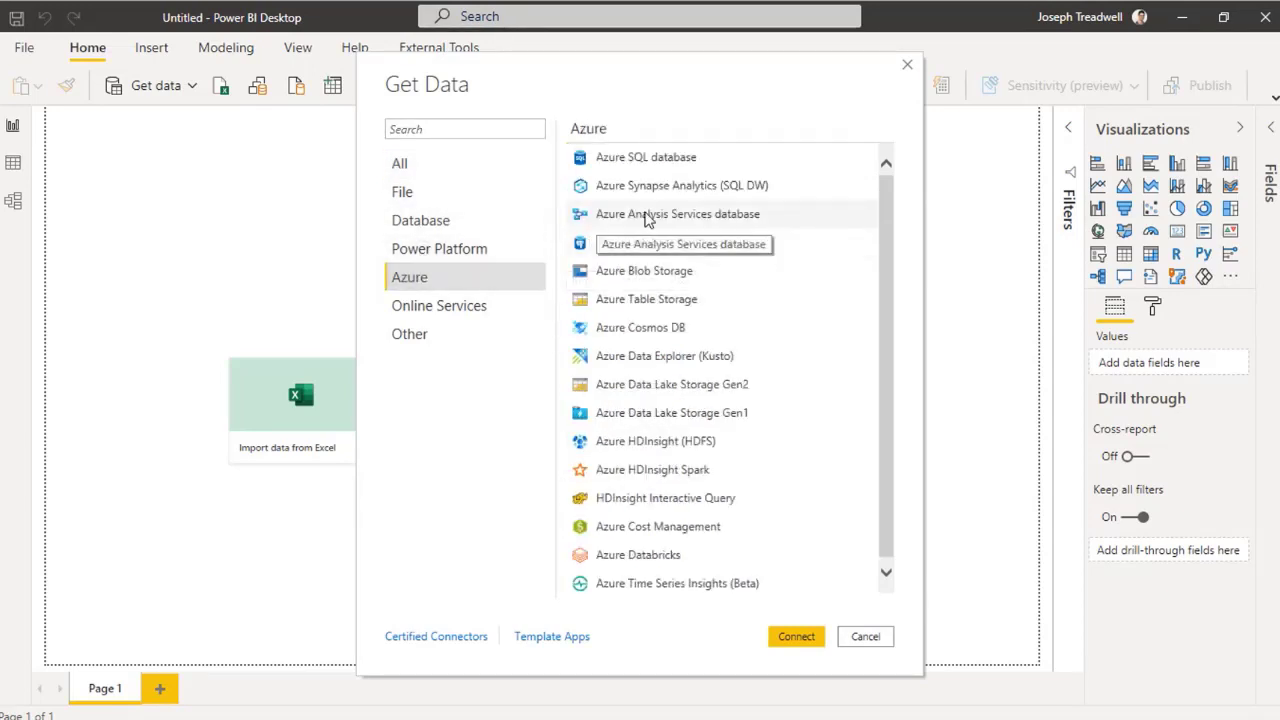
left_click(646, 216)
left_click(806, 640)
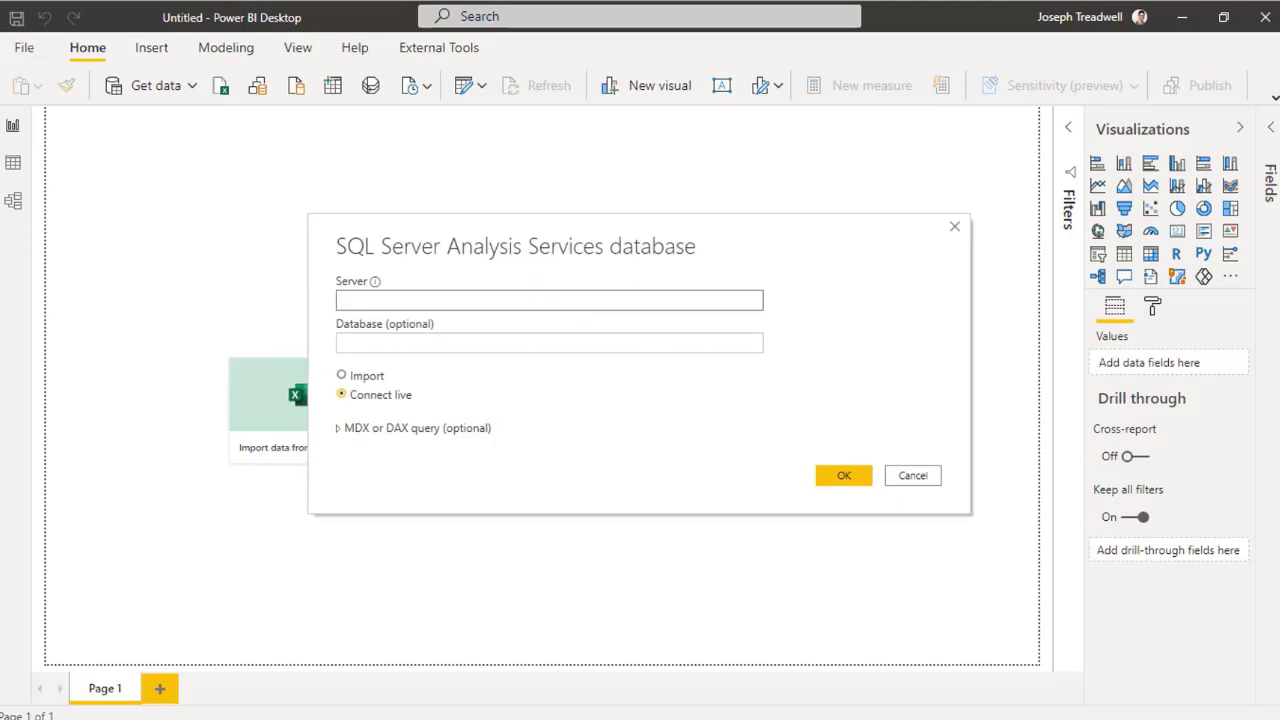
- Connect live to the server asazure://westus2.asazure.windows.net/txtuesdays without specifying a database
left_click(463, 300)
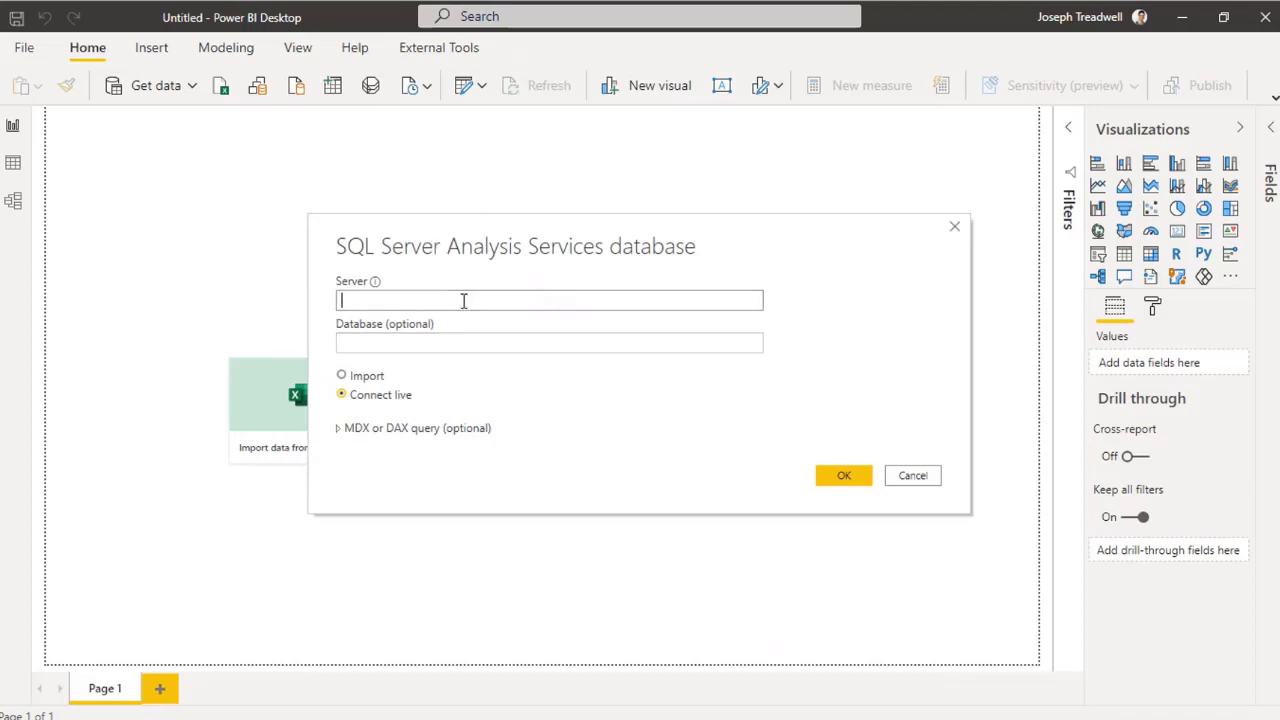
type("casazure://westus2.asazure.windows.net/txtuesdays")
key("BackSpace")
left_click(630, 300)
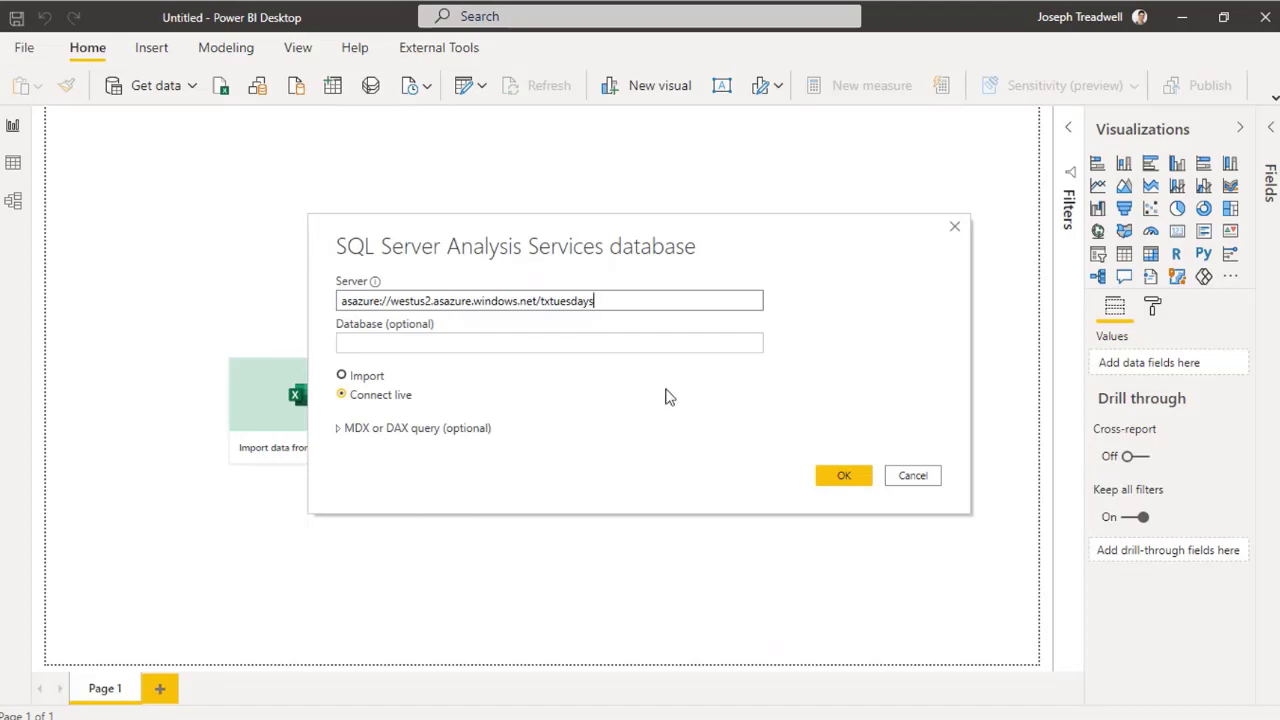
left_click(848, 477)
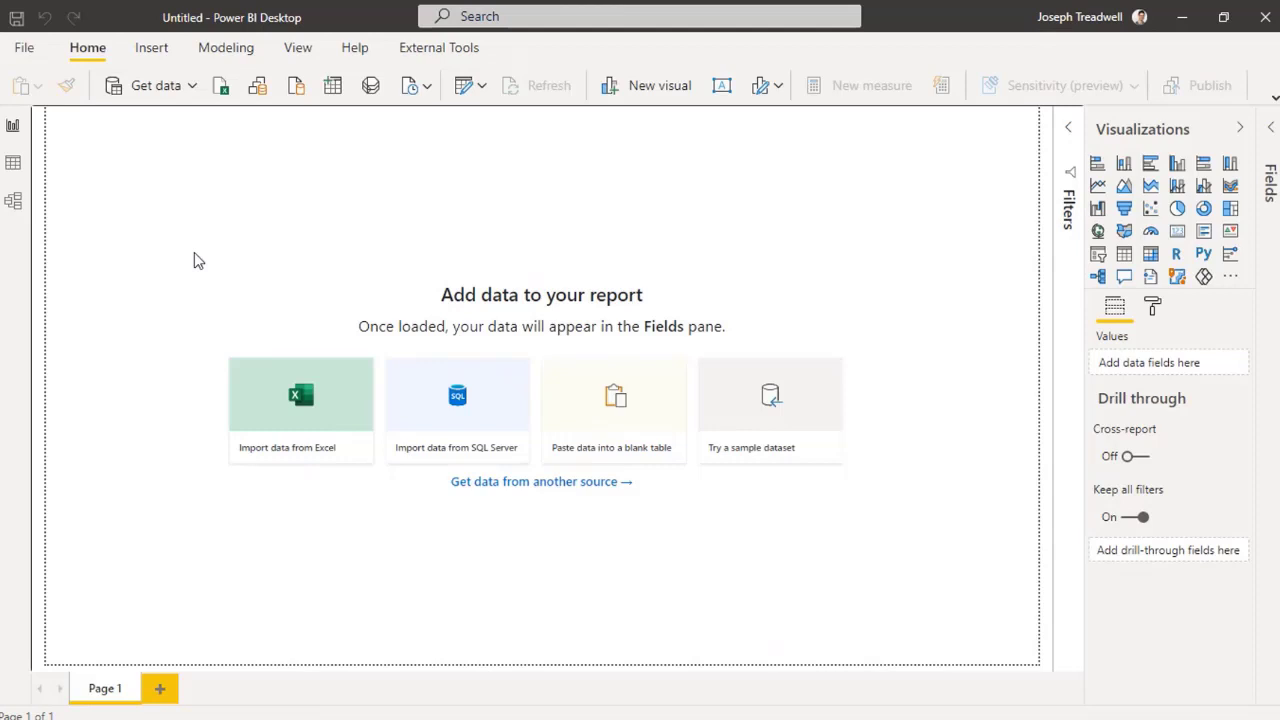
- Load the Sales model from the TX_Sales_Prod database into the report
left_click(288, 70)
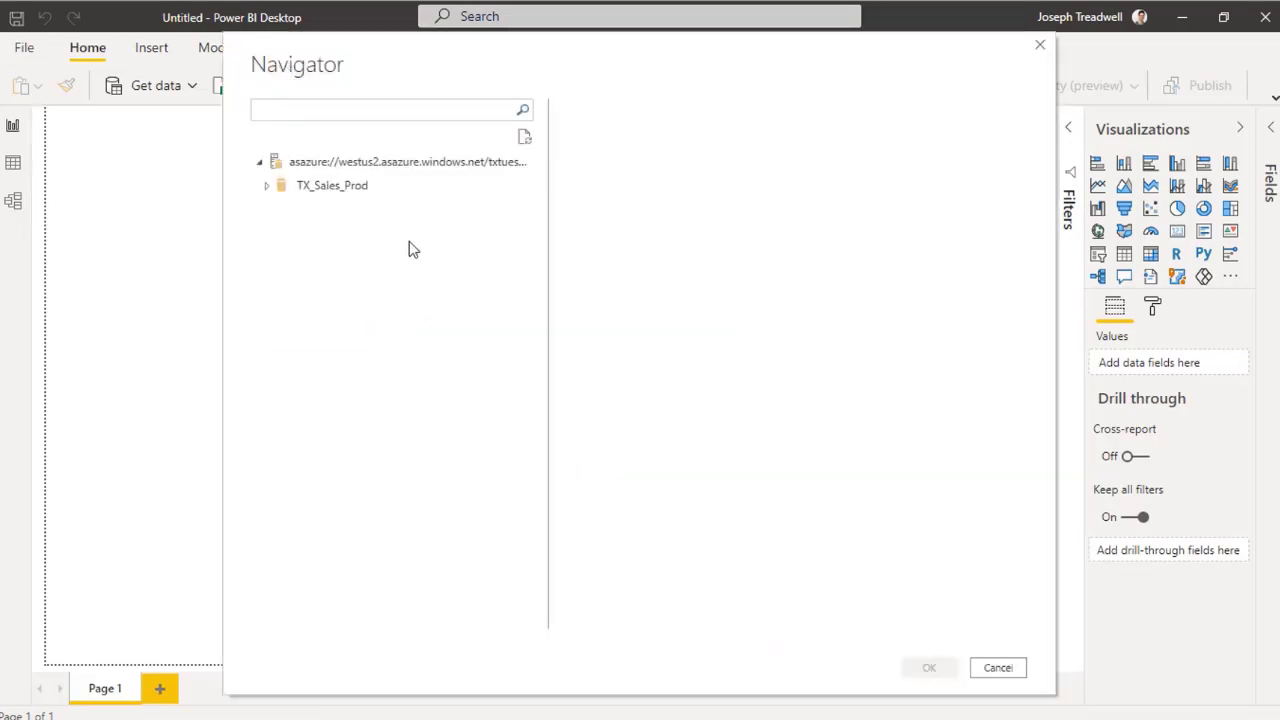
left_click(266, 186)
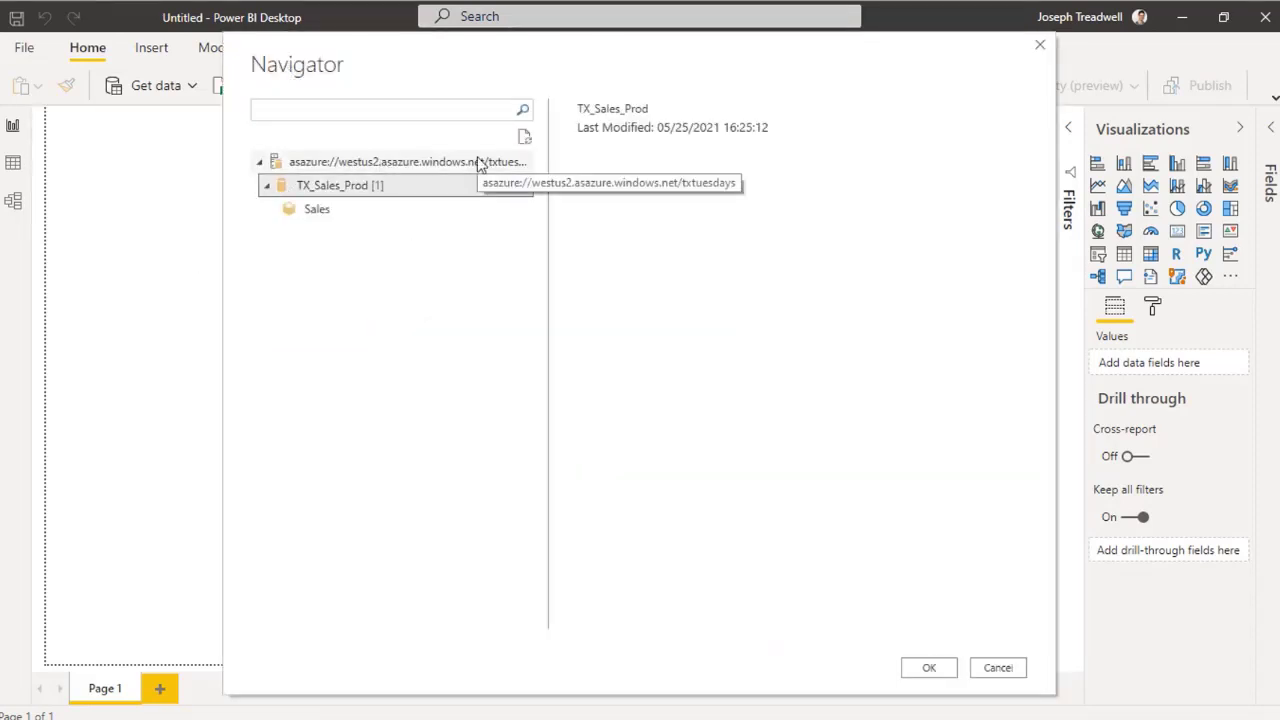
left_click(308, 214)
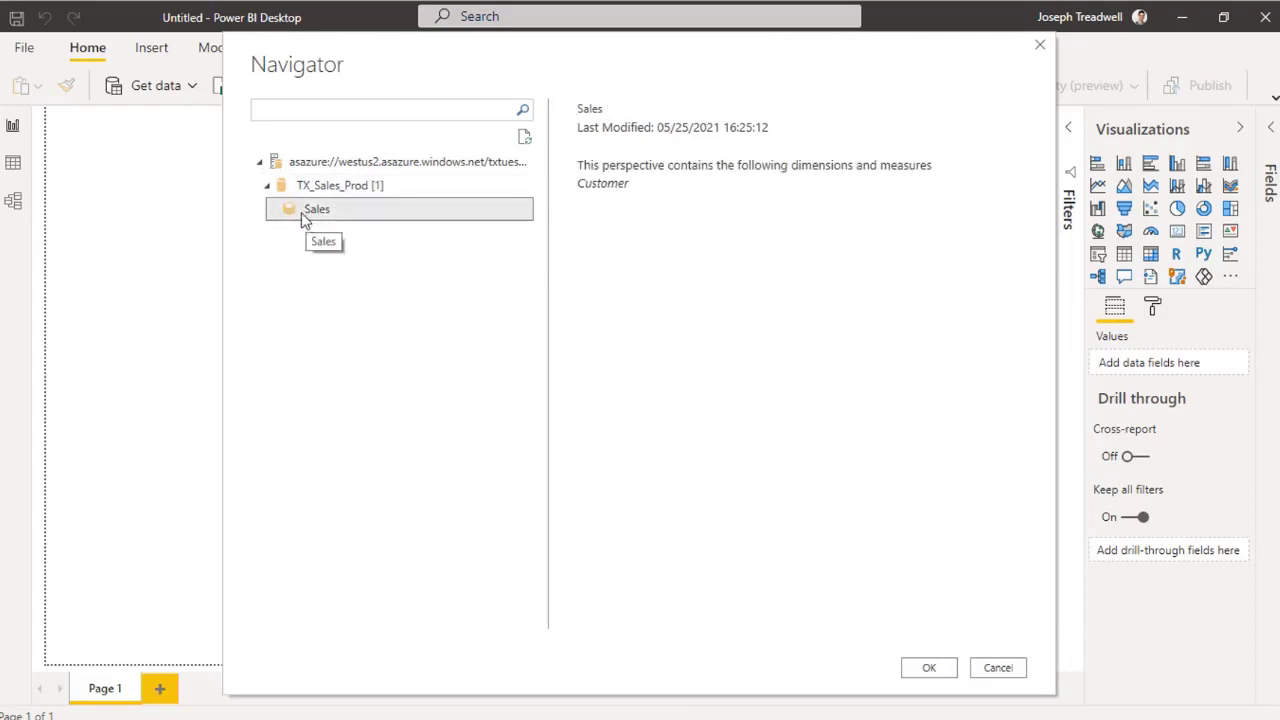
left_click(929, 668)
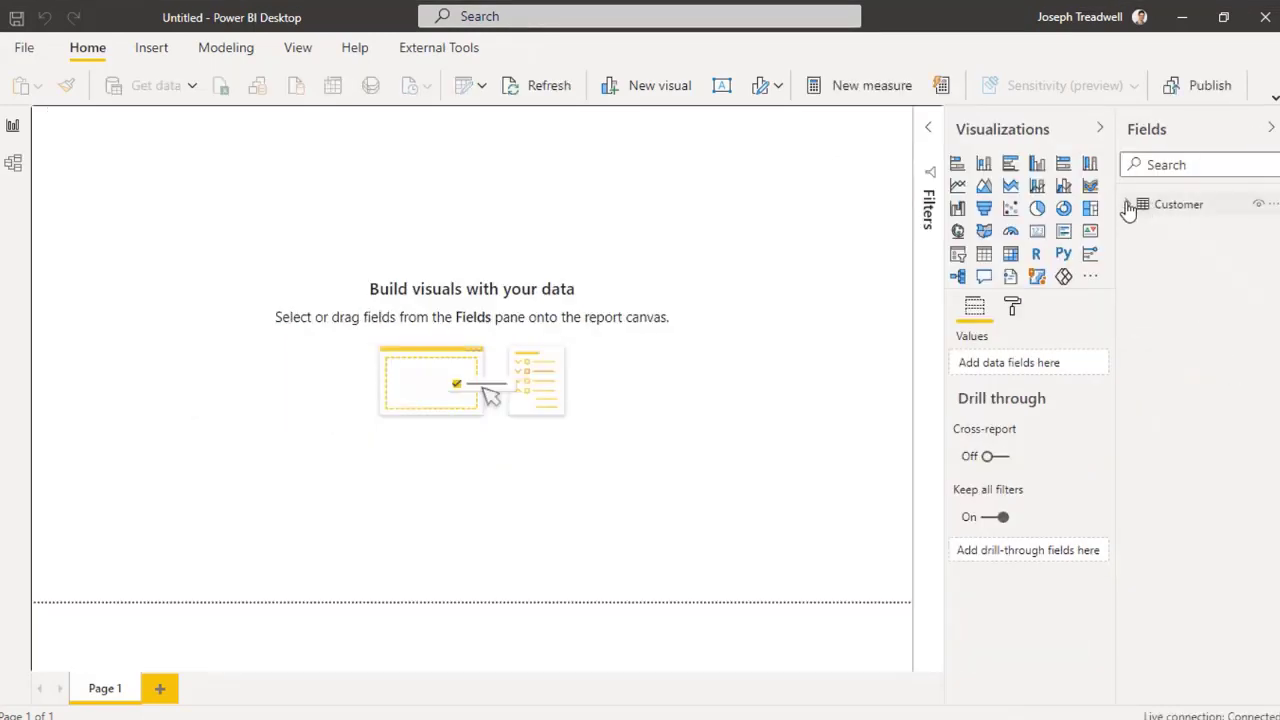
- Insert a table visual showing the Customer fields AccountNumber, CustomerID and ModifiedDate
left_click(1128, 204)
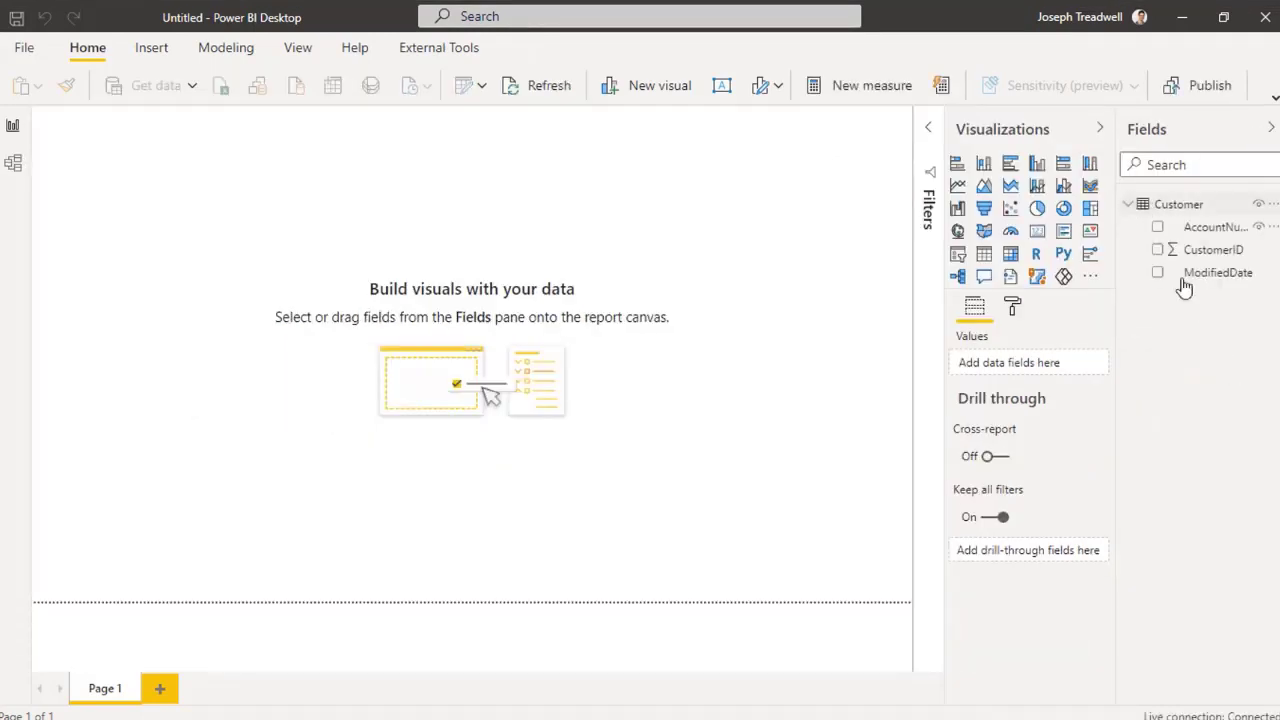
left_click(984, 254)
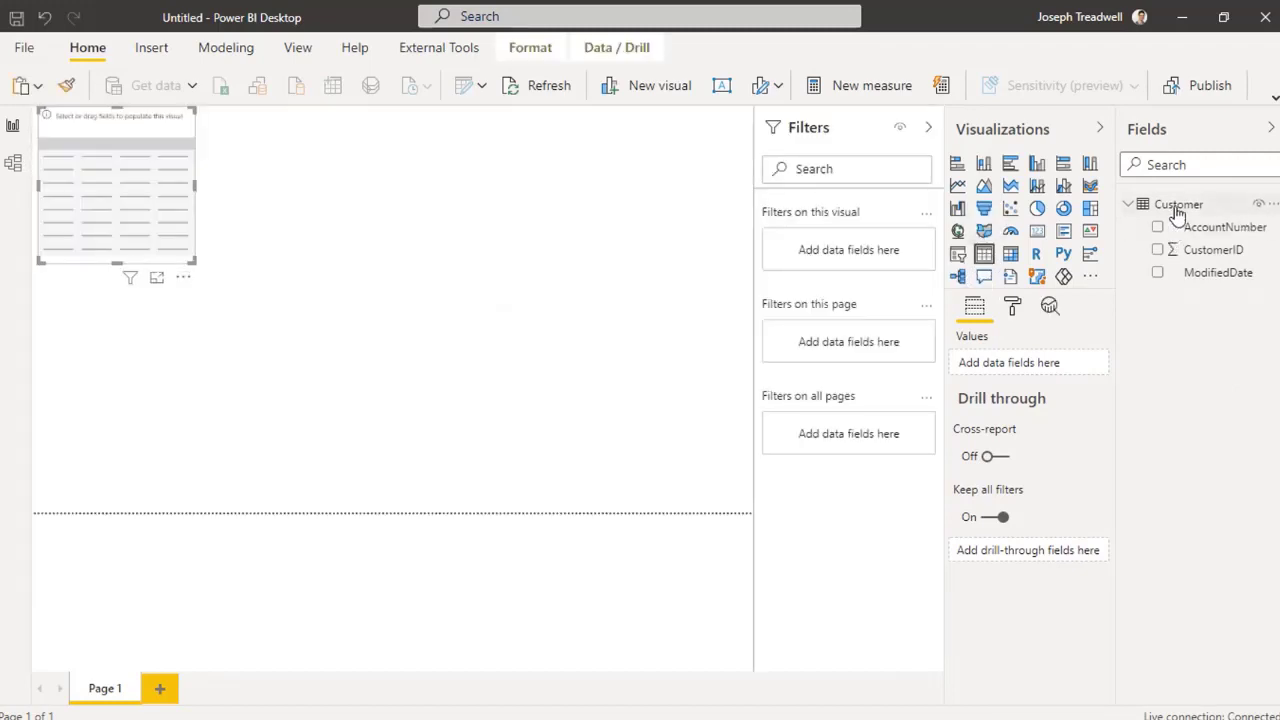
left_click_drag(1171, 229, 1012, 362)
left_click_drag(1218, 257, 1042, 374)
left_click_drag(1195, 276, 1042, 404)
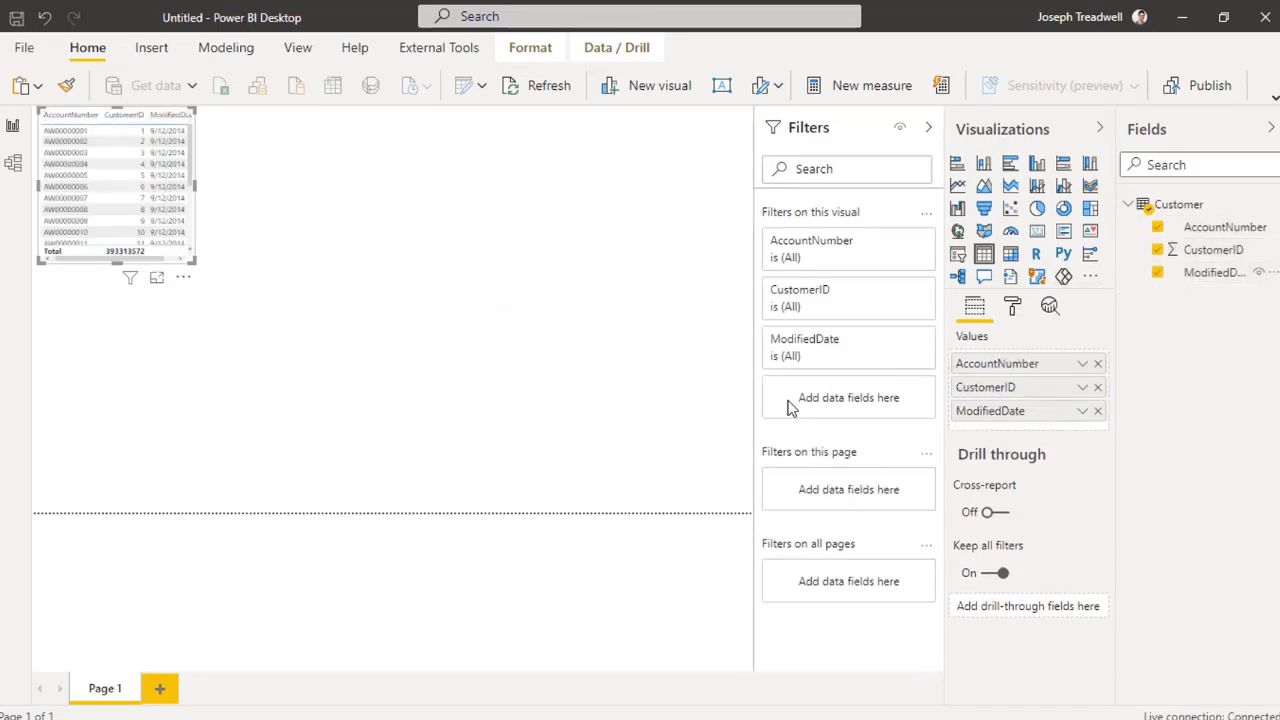
- Collapse the Visualizations and Filters panes and enlarge the customer table to fill most of the report page
left_click(1098, 129)
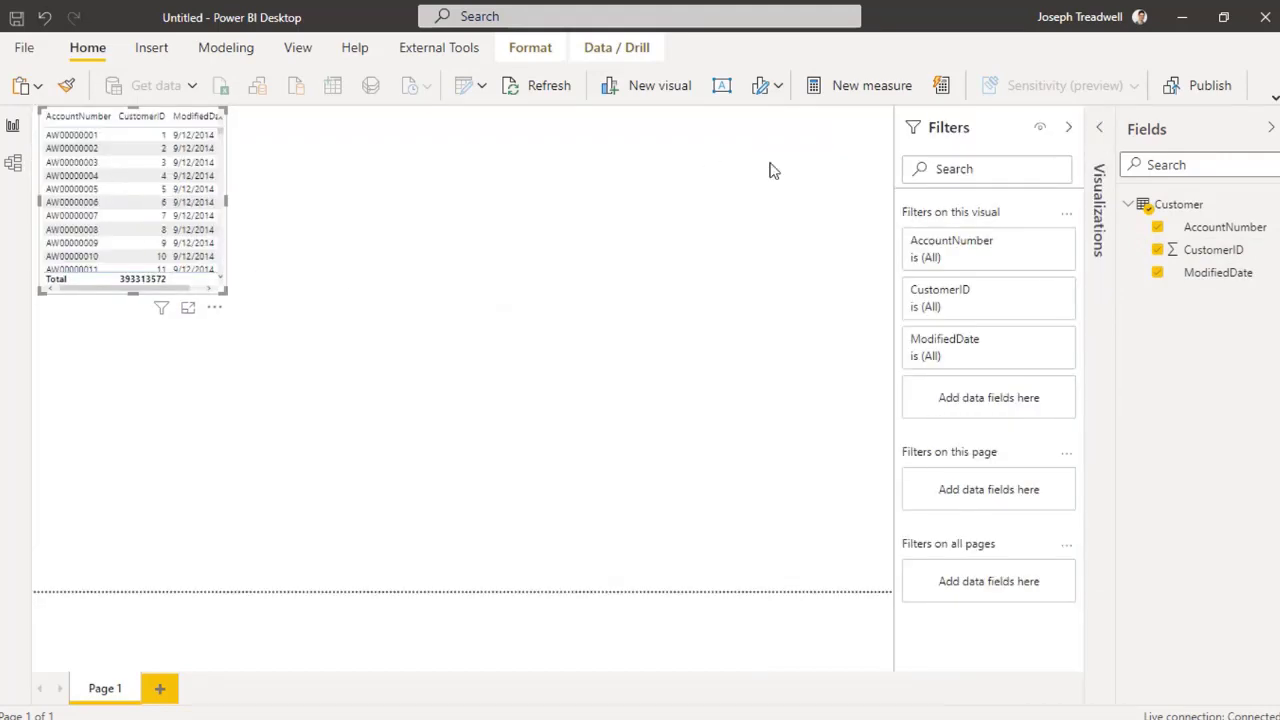
left_click(1068, 127)
left_click_drag(272, 322, 718, 613)
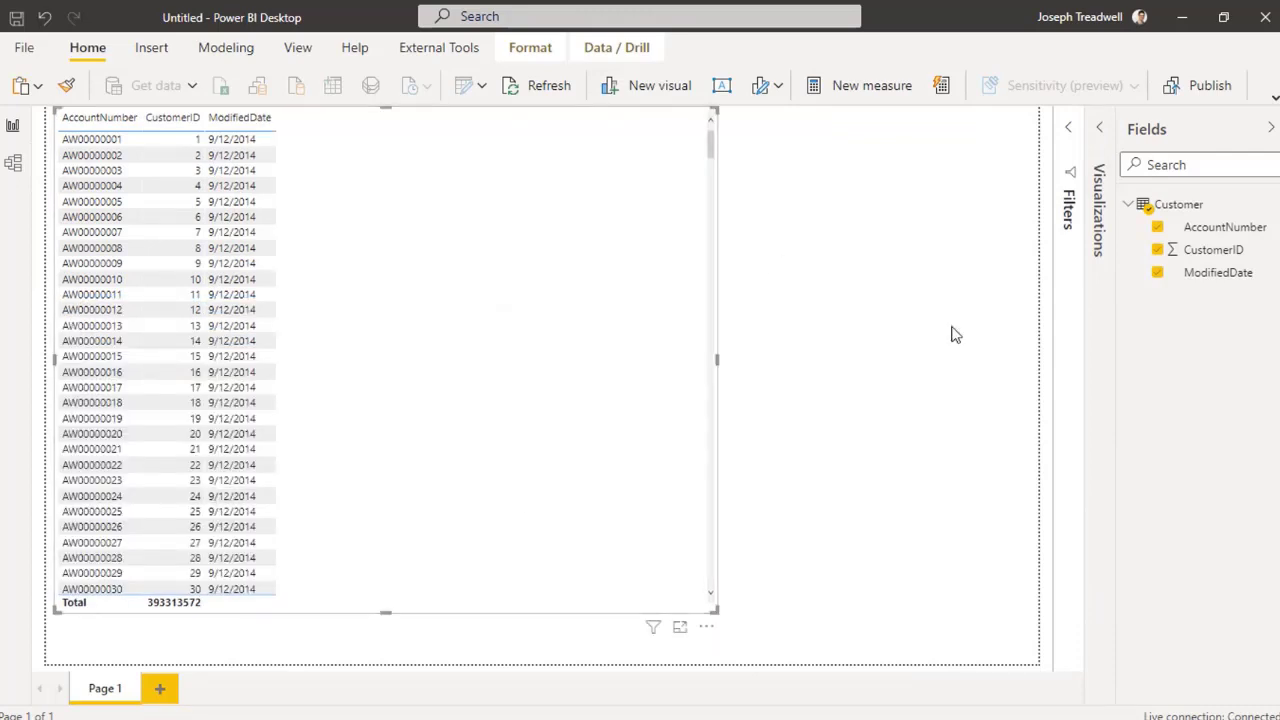